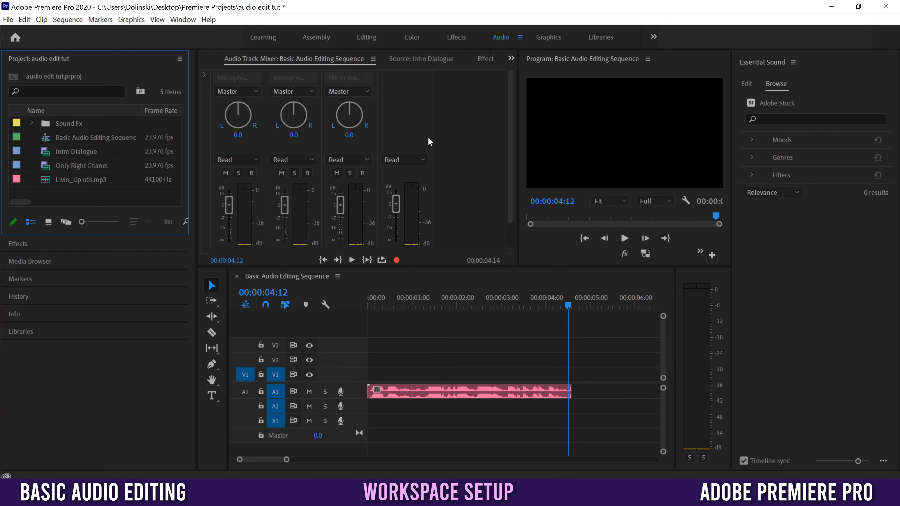
Switch to the Effects workspace and expand the Essential Sound panel.
click(454, 38)
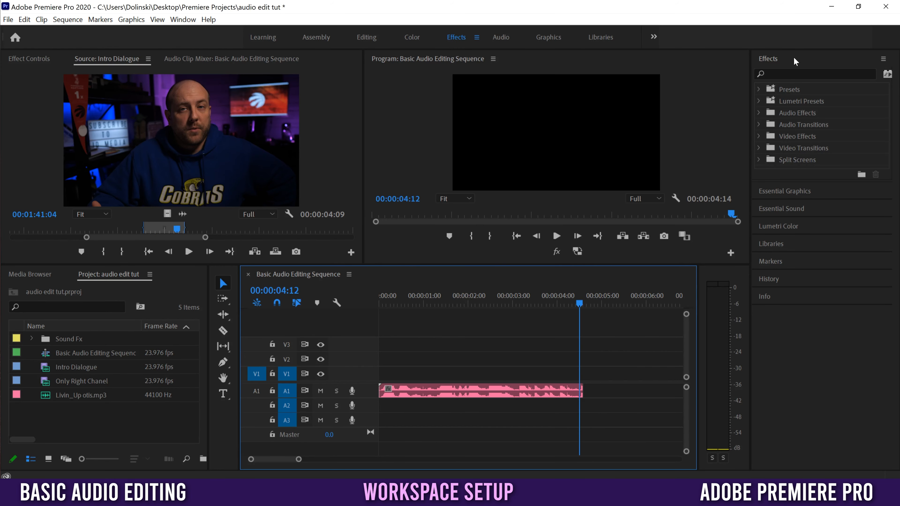
click(780, 208)
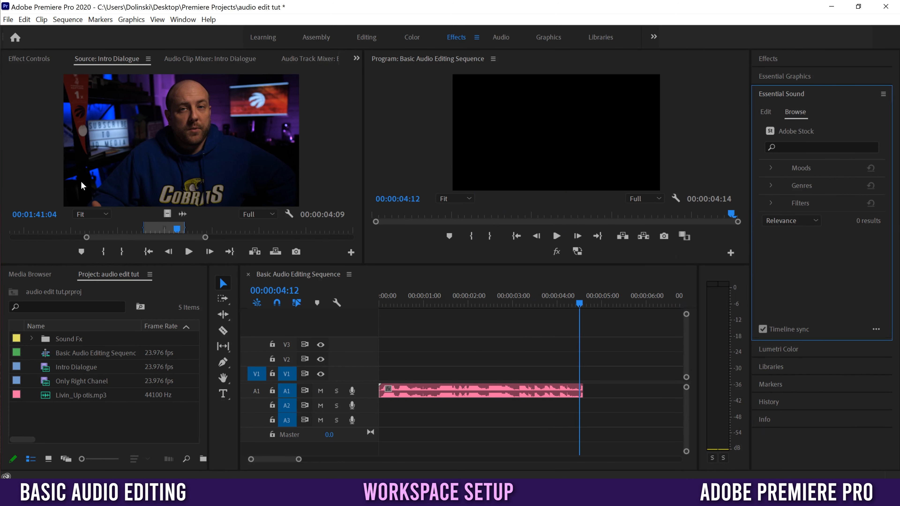
Show the Effect Controls for the Livin_Up otis.mp3 clip on track A1.
click(356, 59)
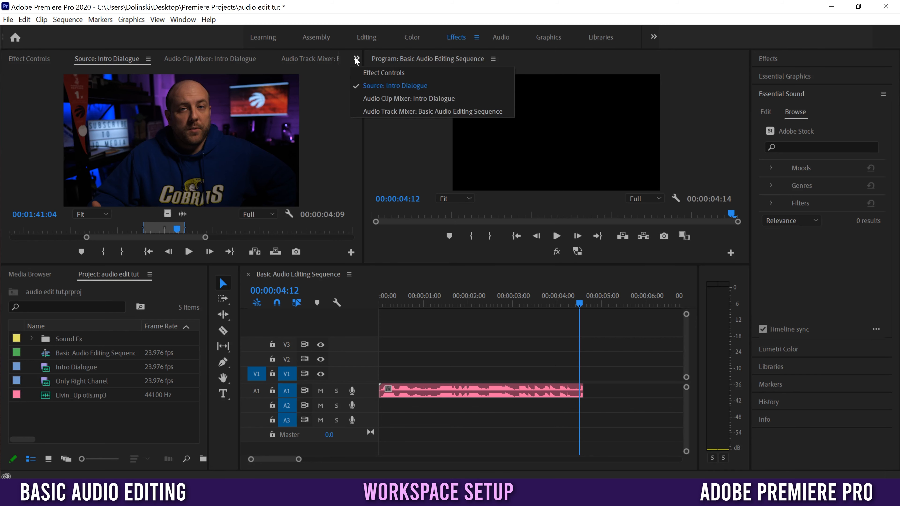
click(367, 71)
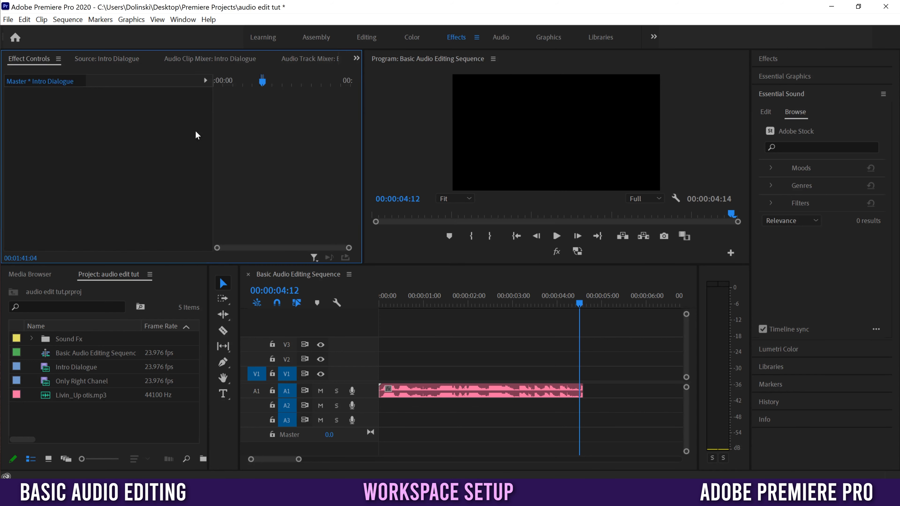
click(428, 396)
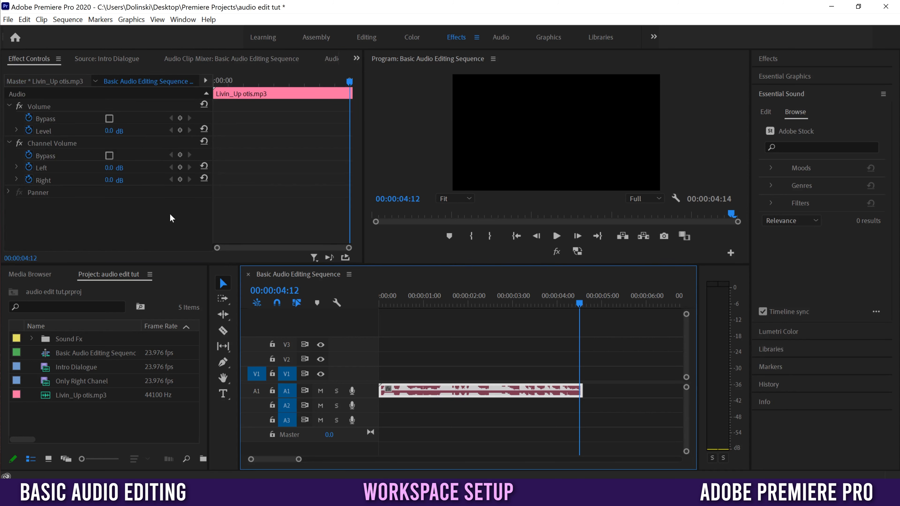
Bring up the Audio Clip Mixer for the Basic Audio Editing Sequence.
click(357, 58)
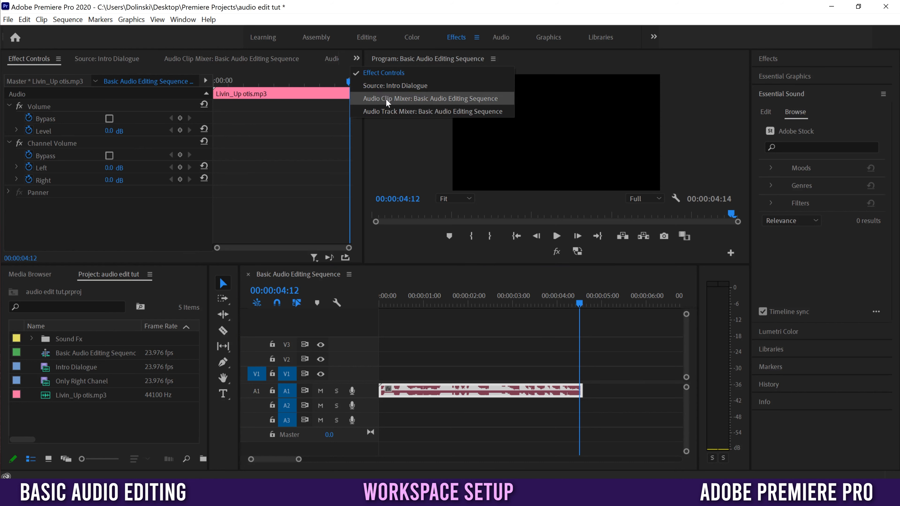
click(425, 103)
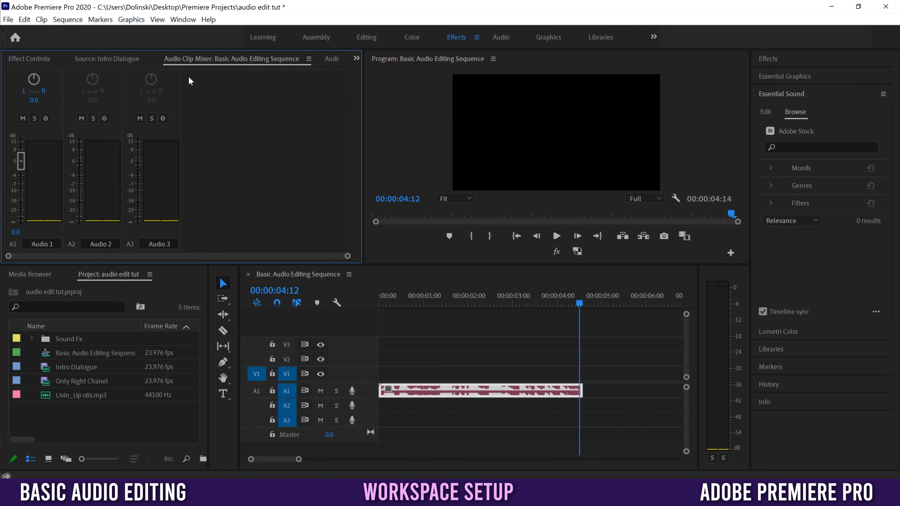
click(182, 20)
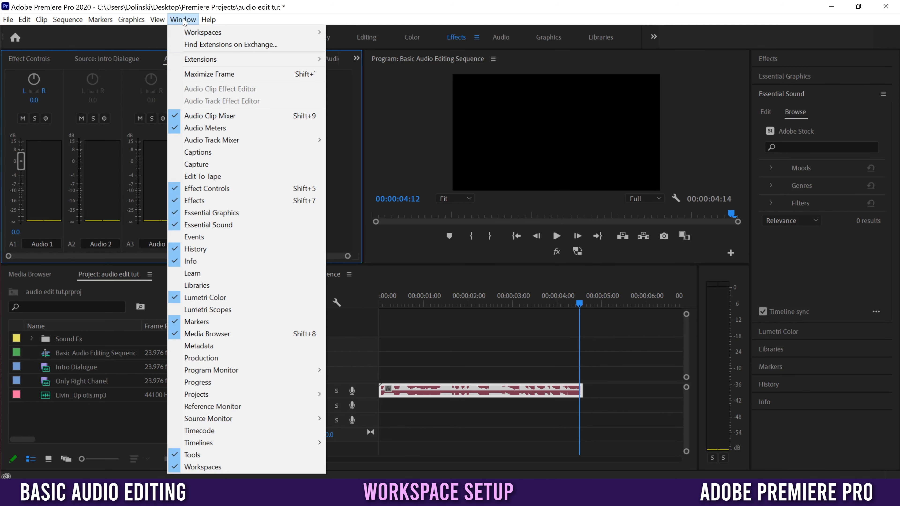
click(214, 117)
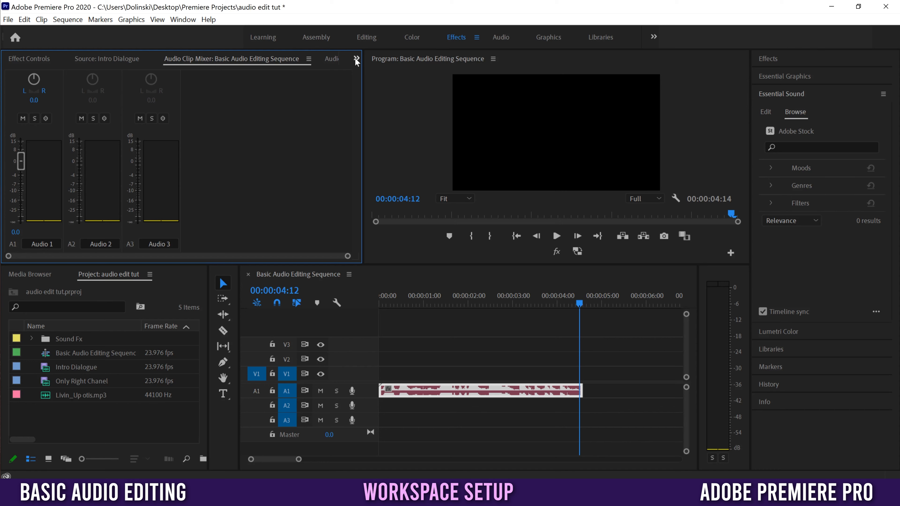
Bring up the Audio Track Mixer for the Basic Audio Editing Sequence.
click(356, 58)
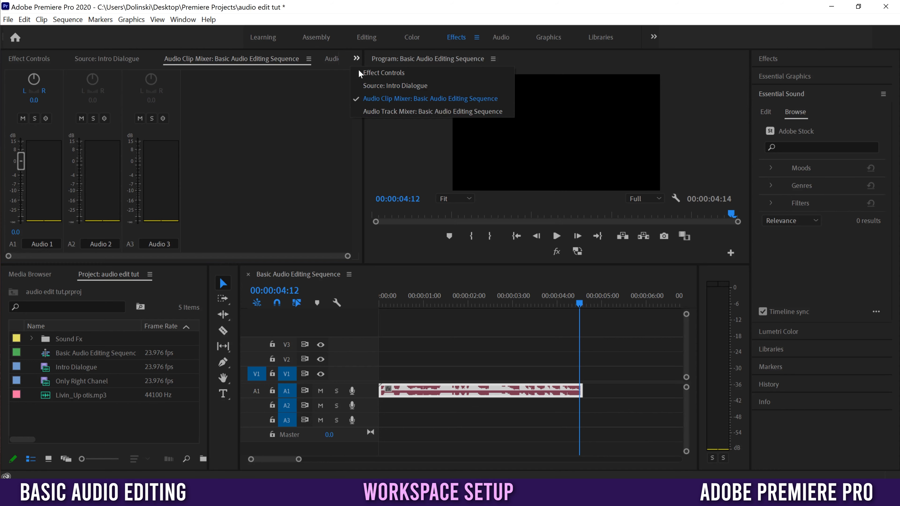
click(419, 112)
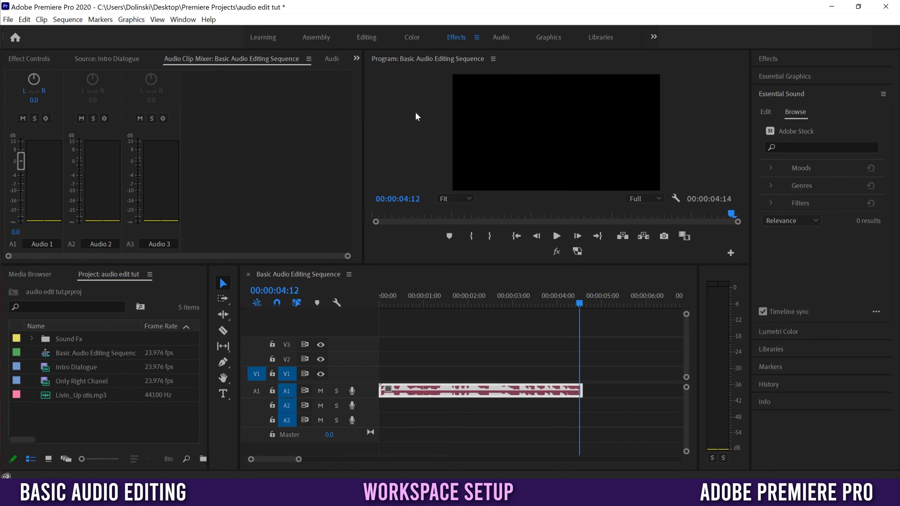
click(181, 20)
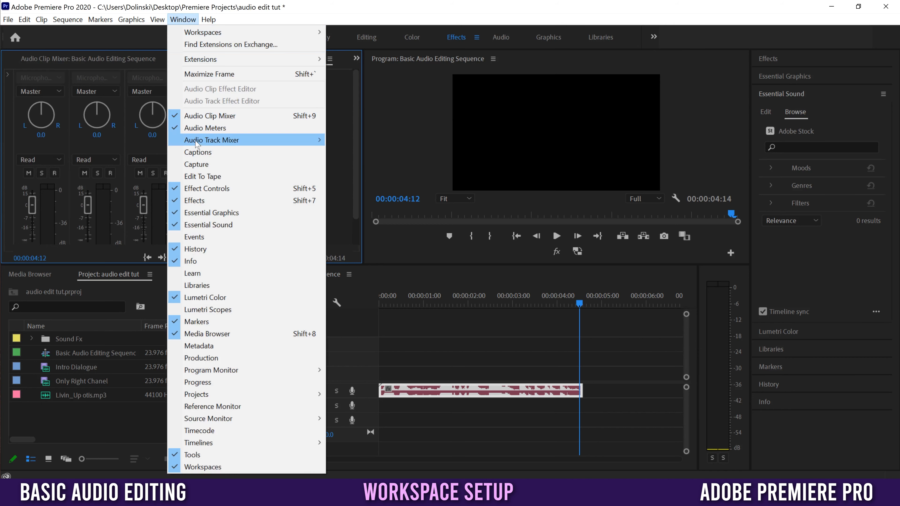
mouse_move(210, 143)
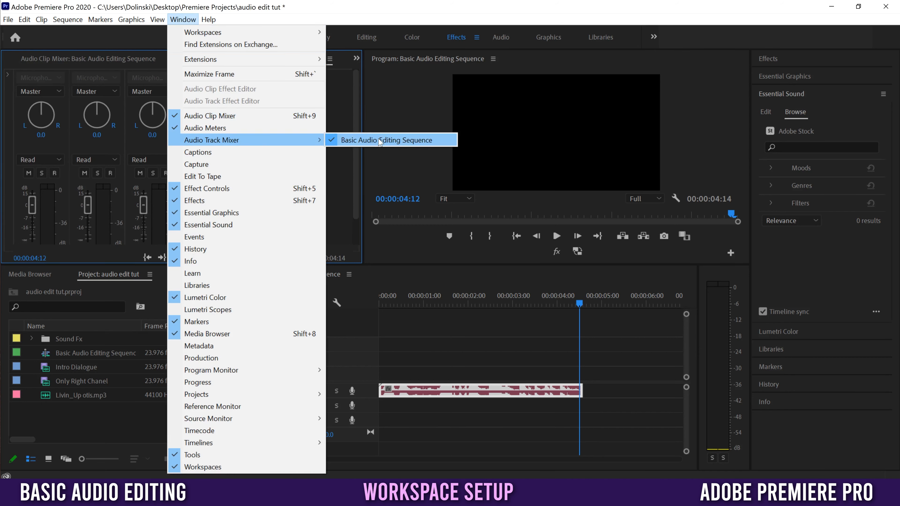
click(367, 141)
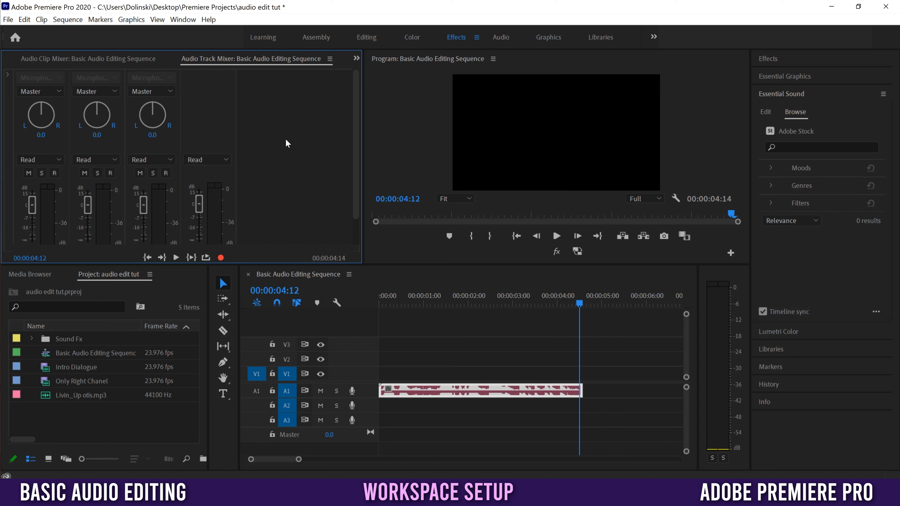
Dock the Audio Track Mixer and Audio Clip Mixer as separate frames beside the Program Monitor, and widen the mixer area.
drag(210, 55, 356, 120)
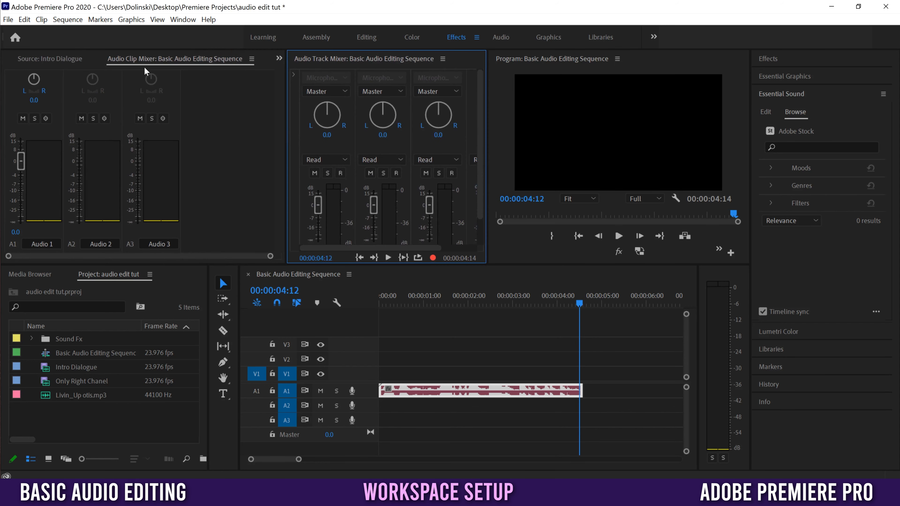
drag(138, 57, 324, 144)
drag(488, 137, 544, 135)
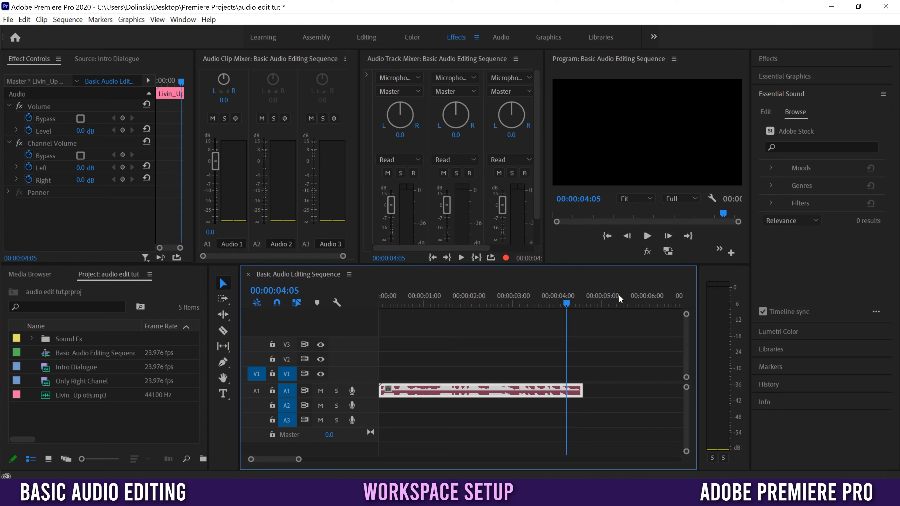
Focus the audio meters and move the sequence playhead to 00:00:03:17.
click(736, 301)
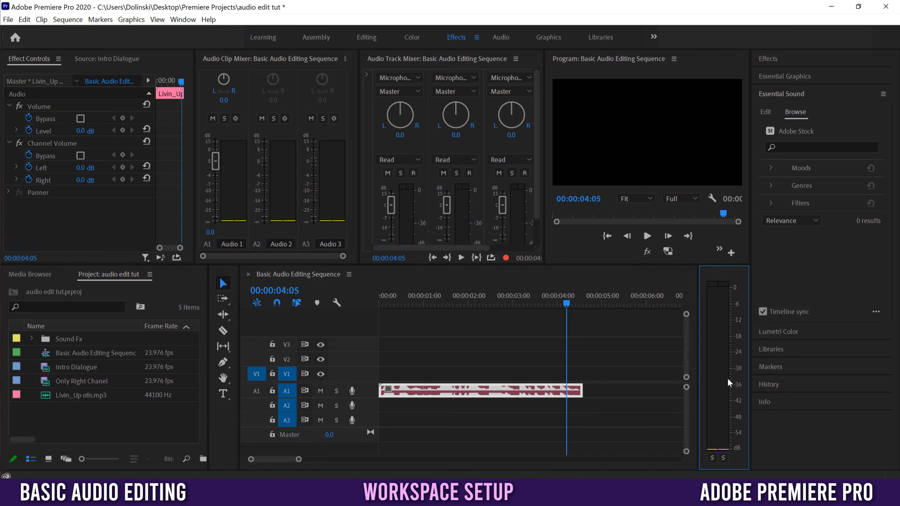
mouse_move(560, 304)
mouse_down()
mouse_move(514, 305)
mouse_move(546, 308)
mouse_up()
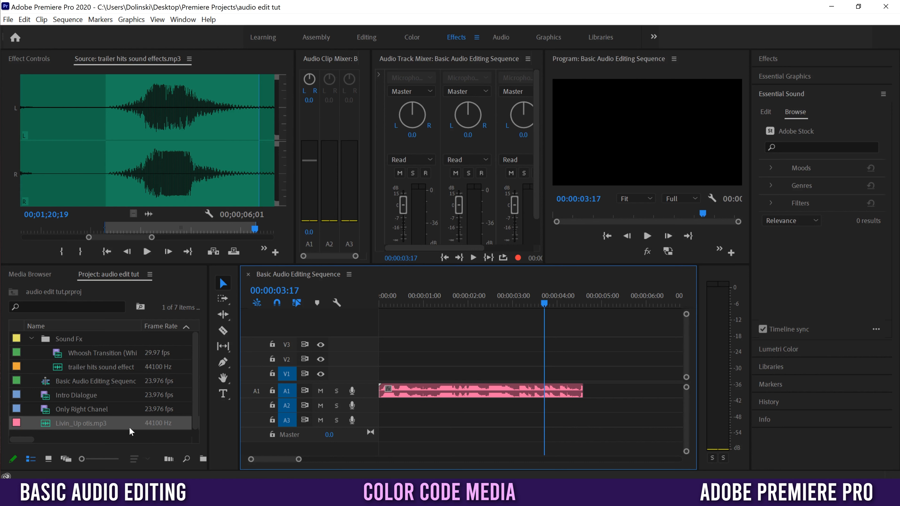
Set the label colour of the Sound Fx bin and its Whoosh Transition and trailer hits clips to Yellow.
click(32, 339)
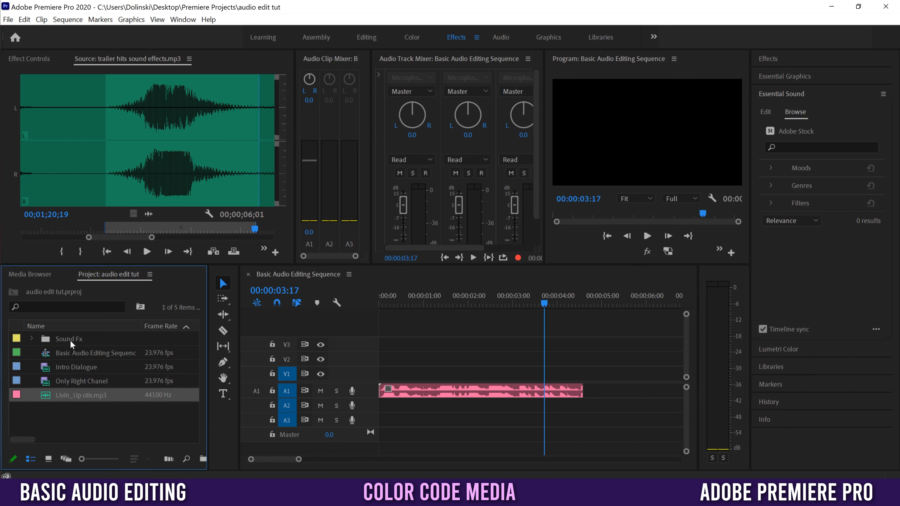
click(72, 344)
click(33, 339)
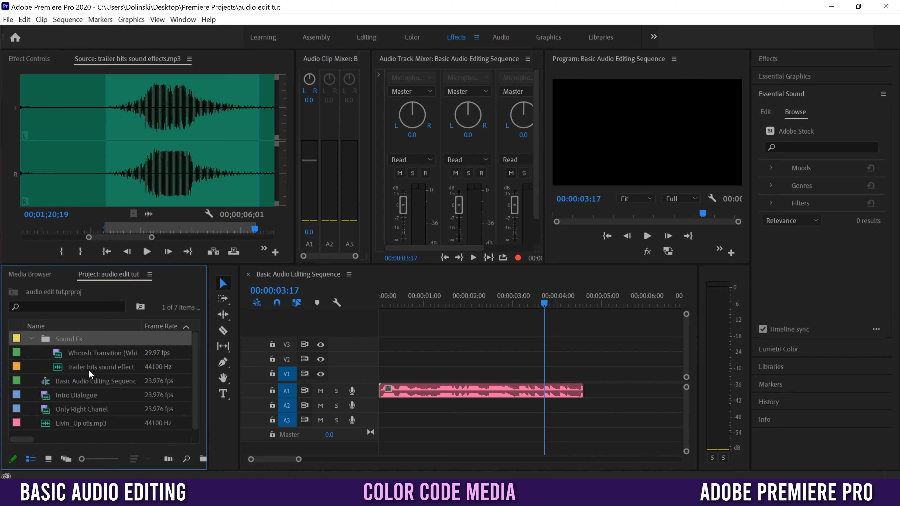
ctrl+click(82, 355)
ctrl+click(85, 368)
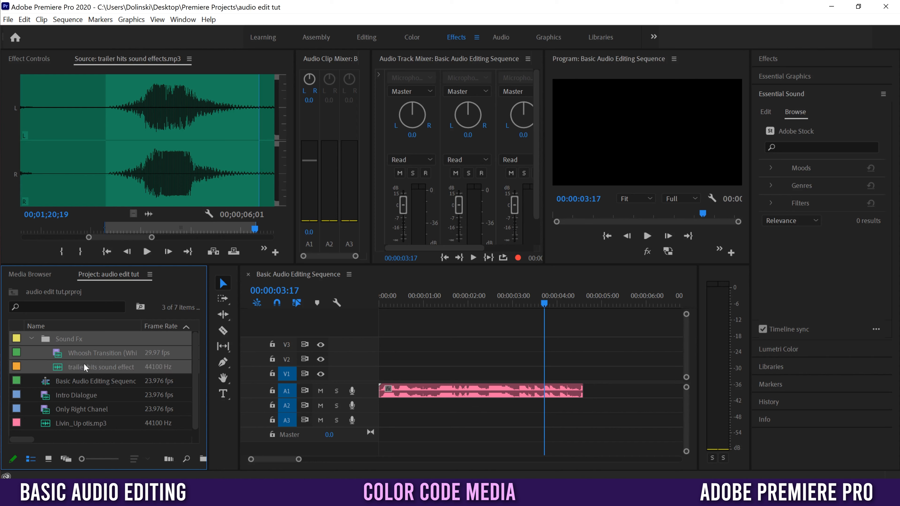
right_click(82, 357)
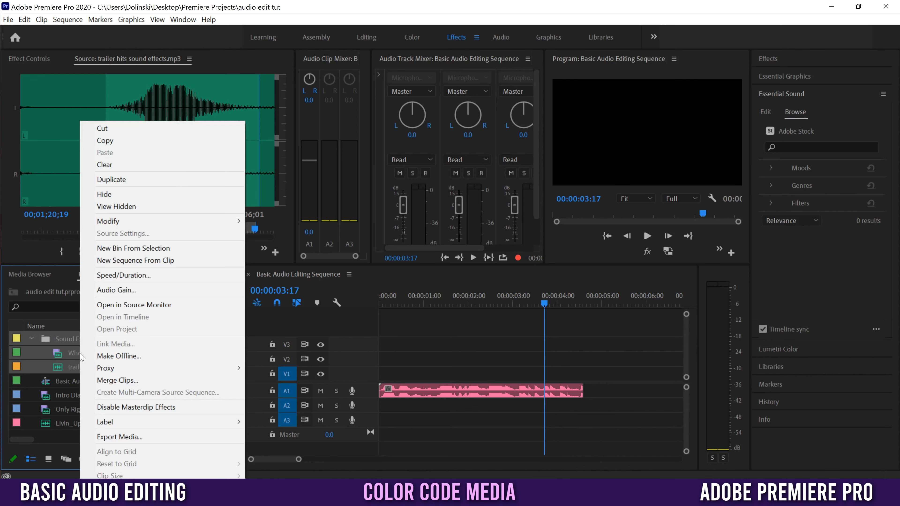
mouse_move(124, 426)
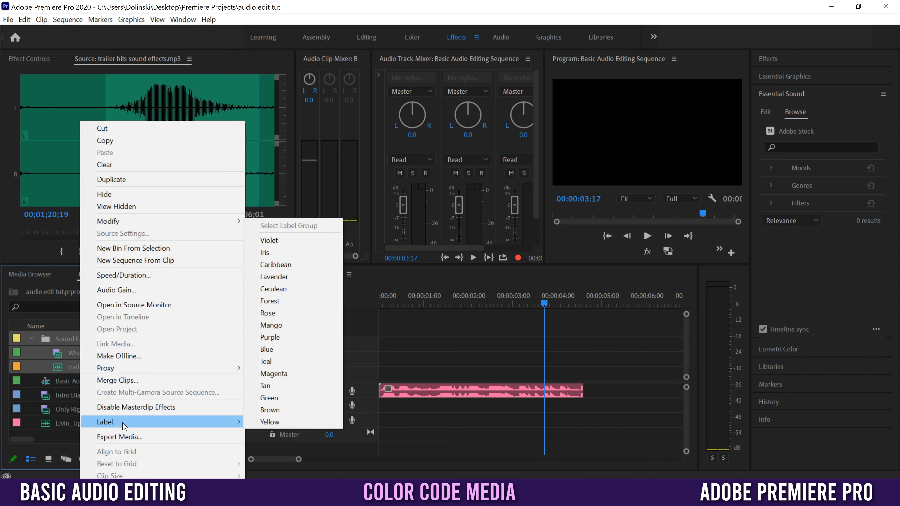
click(276, 424)
click(32, 339)
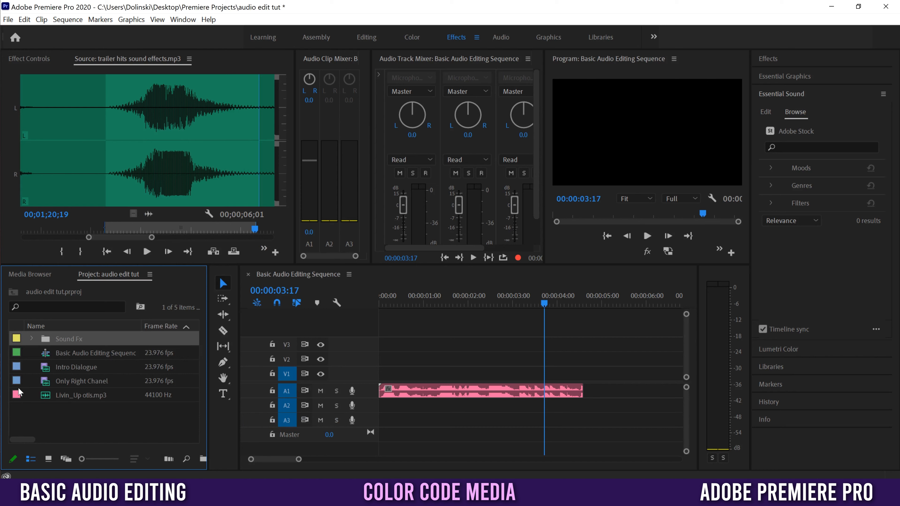
Examine the label colours of the Intro Dialogue, Only Right Chanel and Livin_Up otis.mp3 items in the project.
click(72, 382)
click(68, 368)
click(69, 379)
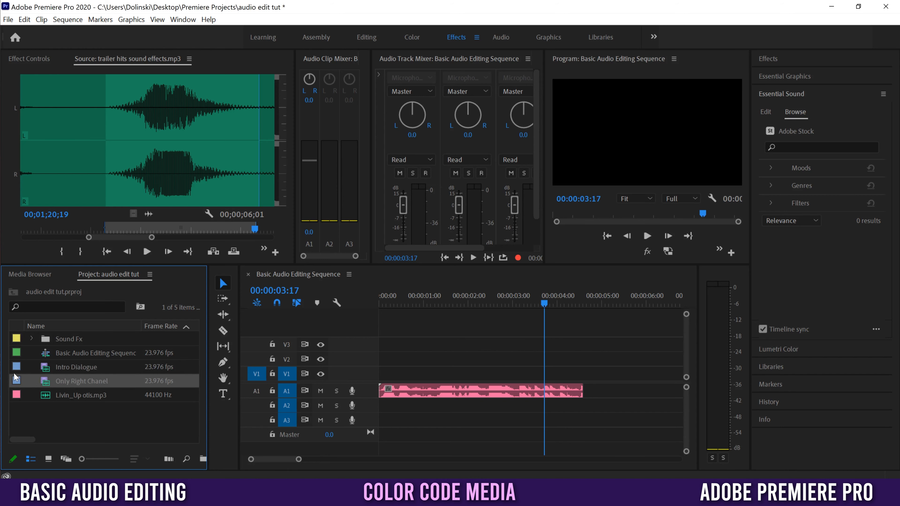
click(71, 395)
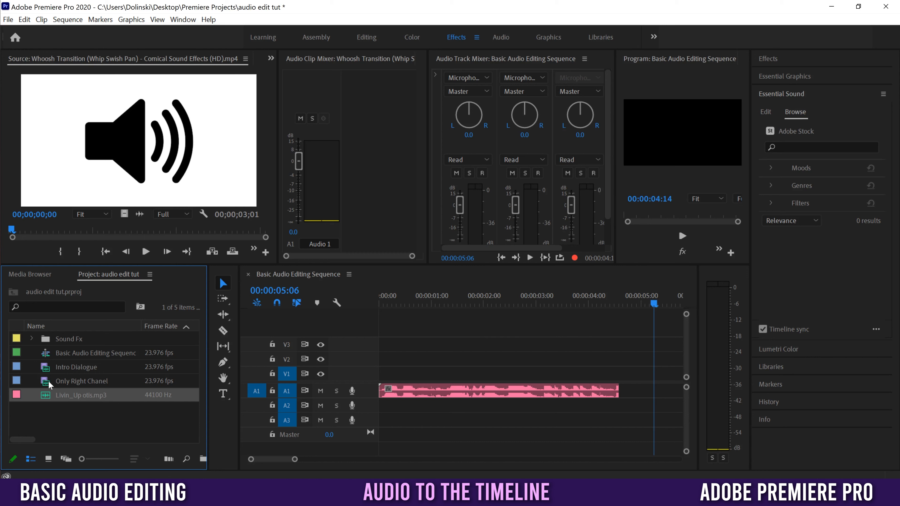
Place the Whoosh Transition clip from the Sound Fx bin on tracks V1 and A1 directly after the music clip.
click(32, 339)
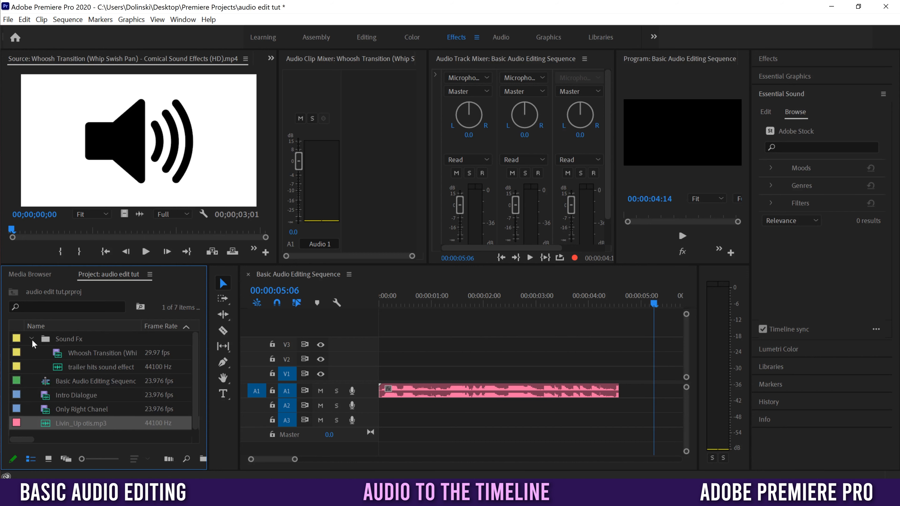
click(93, 352)
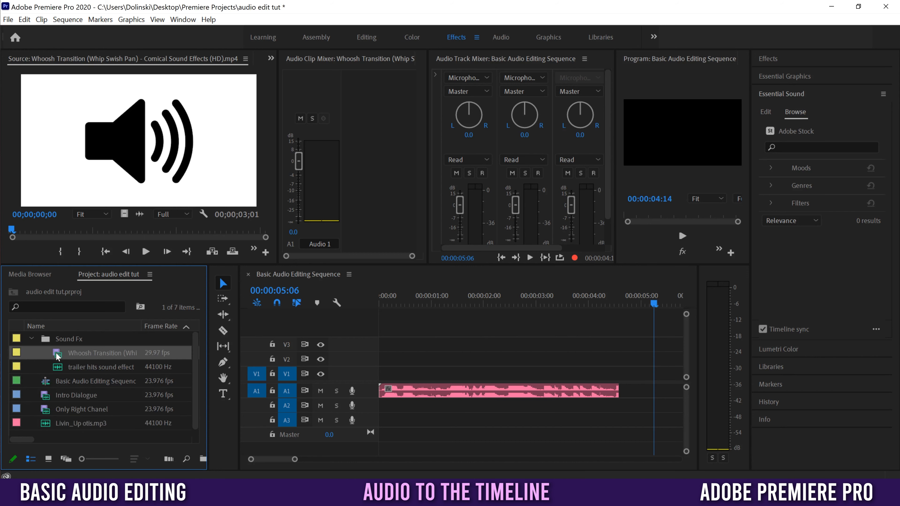
drag(57, 356, 622, 378)
mouse_move(295, 459)
mouse_down()
mouse_move(322, 461)
mouse_move(300, 461)
mouse_up()
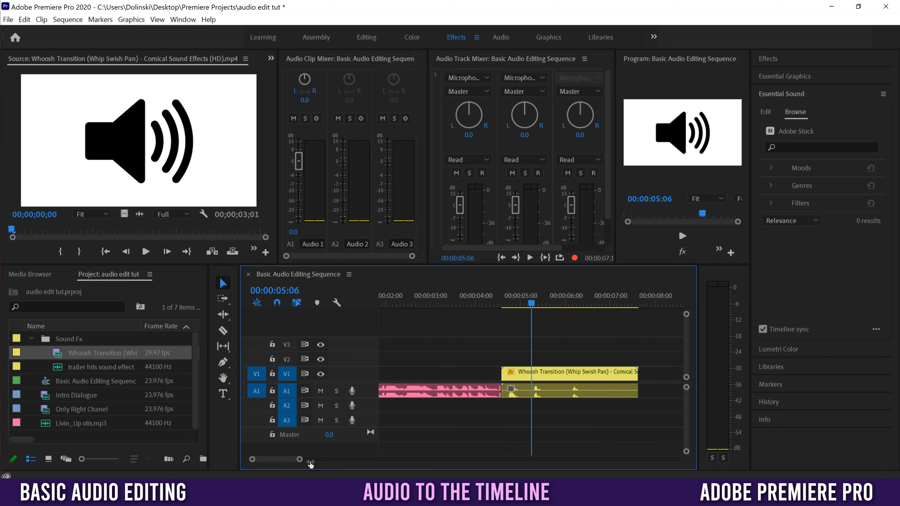
click(567, 378)
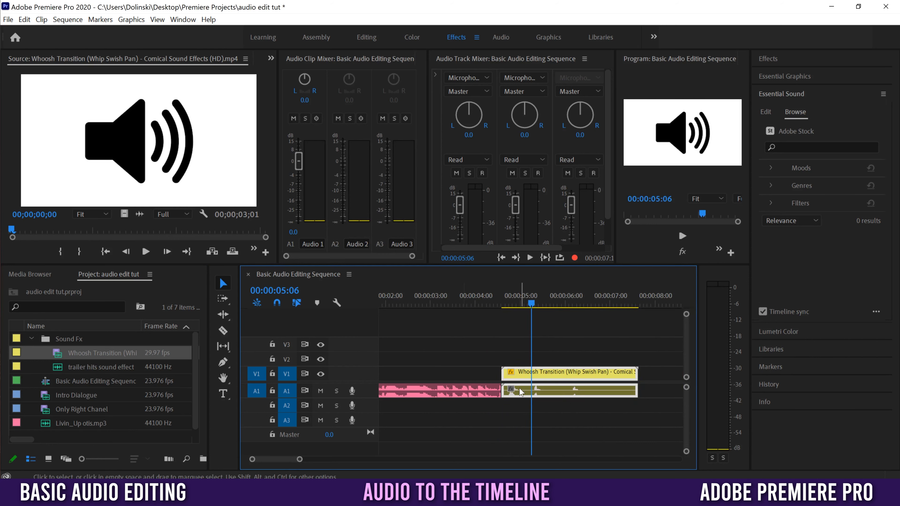
Play the Whoosh Transition clip in the sequence from 00:00:04:17.
drag(524, 305, 509, 302)
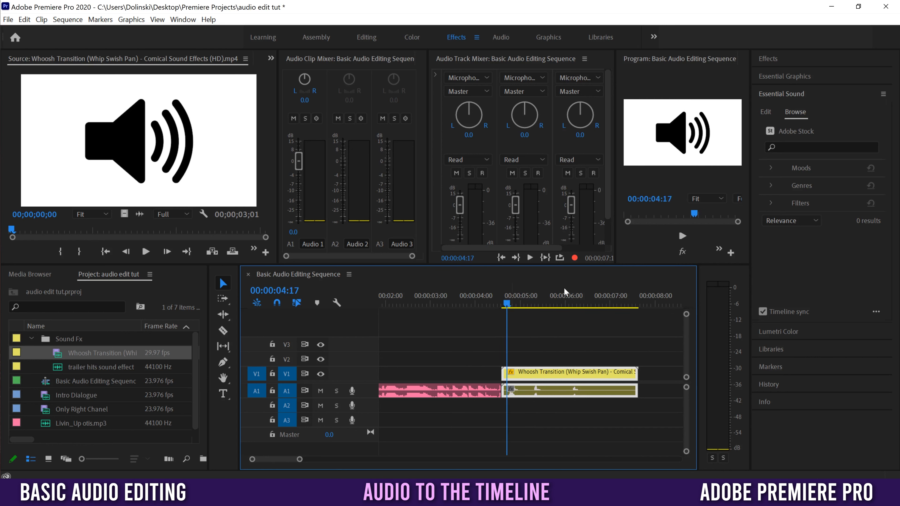
click(682, 236)
click(682, 236)
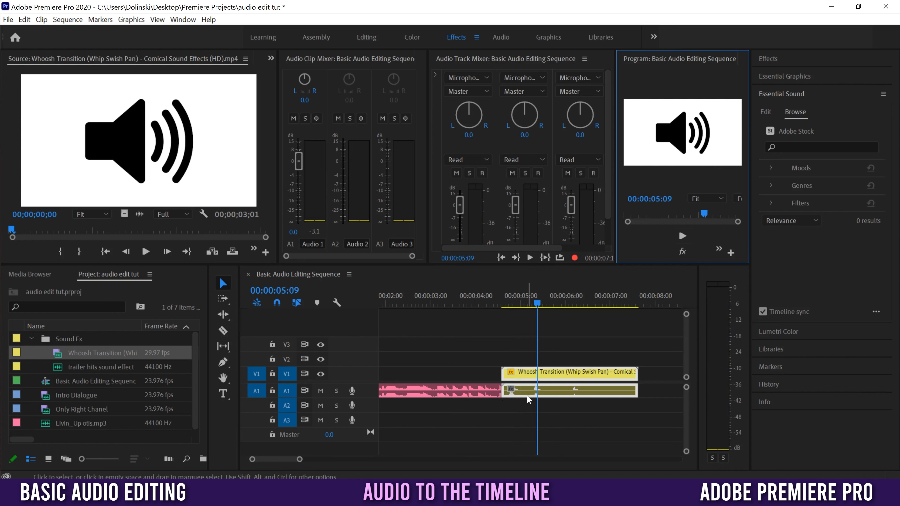
Delete the Whoosh Transition clip from tracks V1 and A1 of the timeline.
click(554, 377)
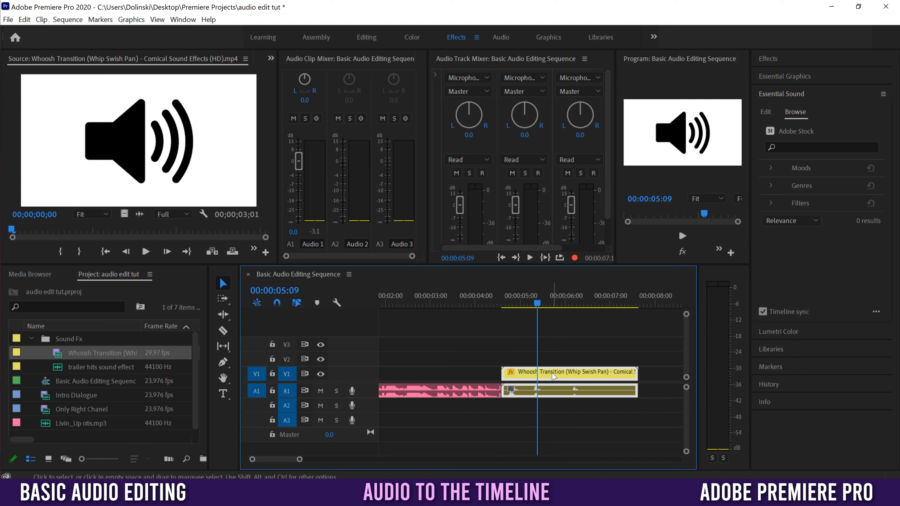
key(Delete)
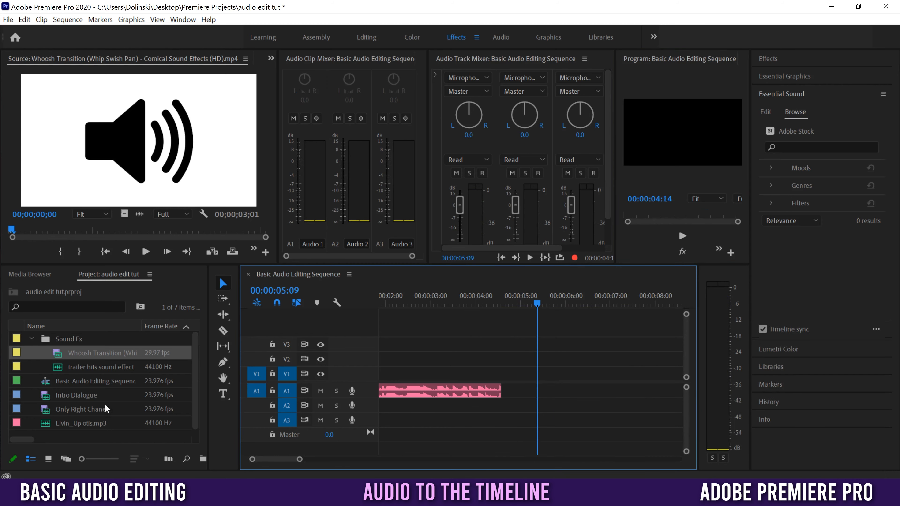
Display the Whoosh Transition clip's audio waveform in the Source Monitor and mark its In point at 00;00;00;03.
double_click(57, 354)
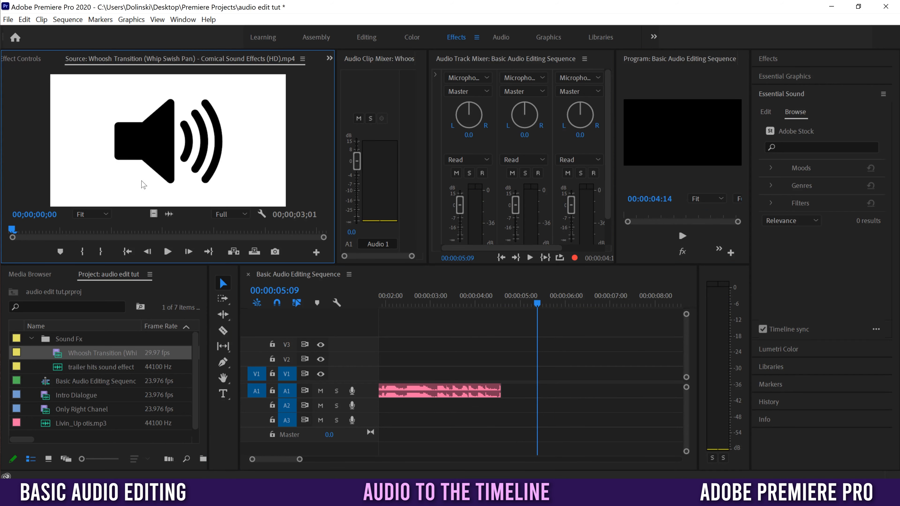
click(168, 214)
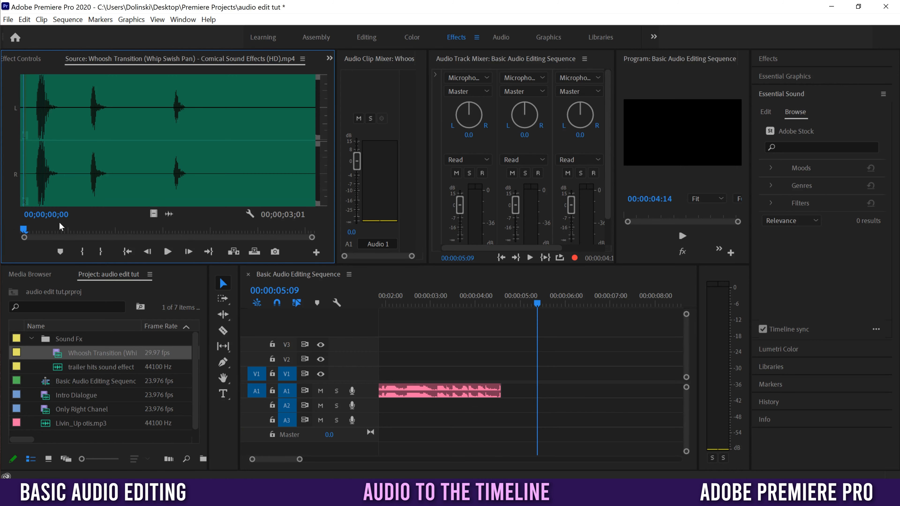
drag(19, 231, 34, 229)
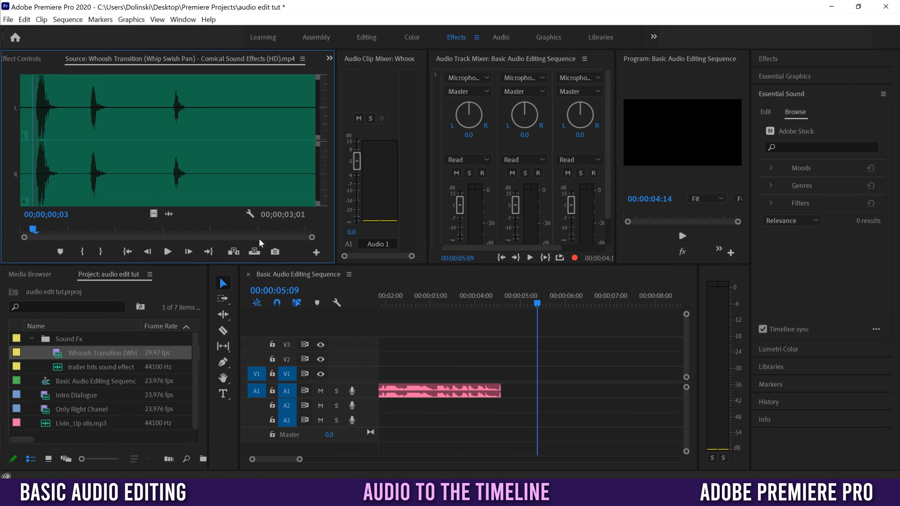
drag(311, 237, 160, 239)
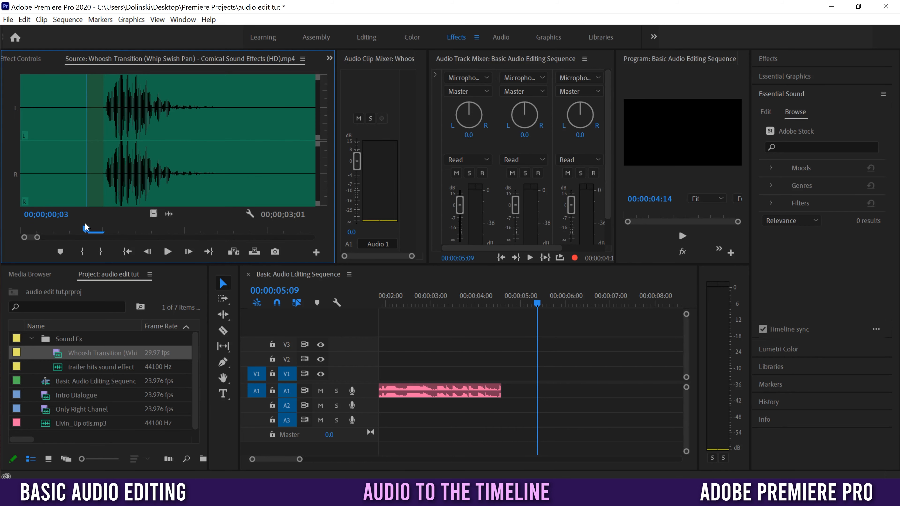
key(i)
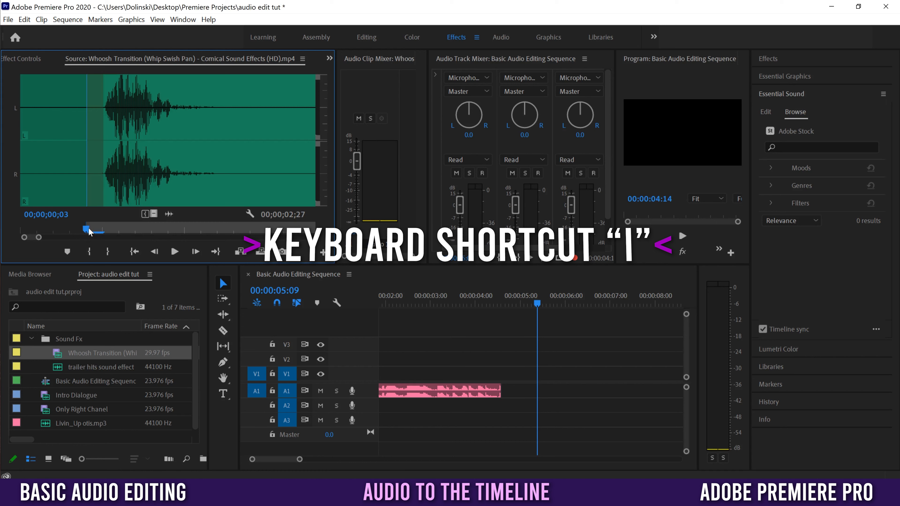
Mark the Whoosh Transition clip's Out point at 00;00;00;11, just past the first whoosh.
click(152, 226)
drag(152, 225, 218, 225)
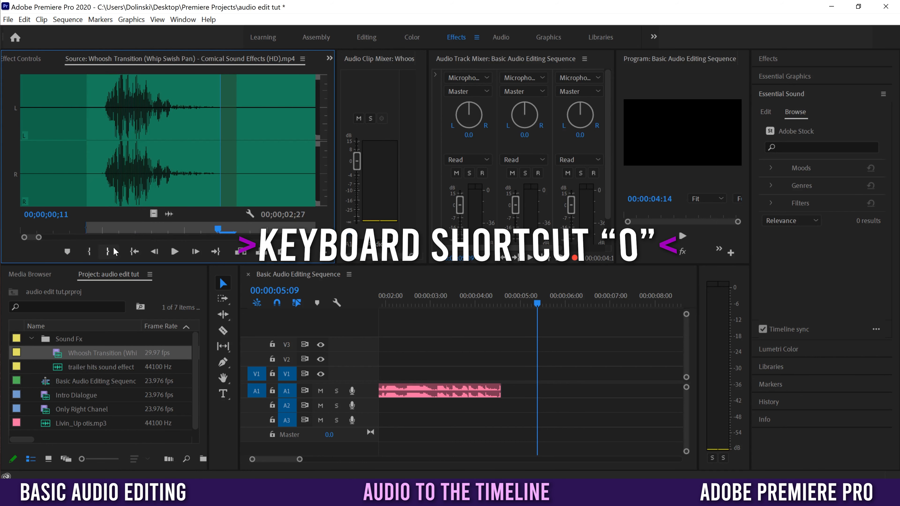
key(o)
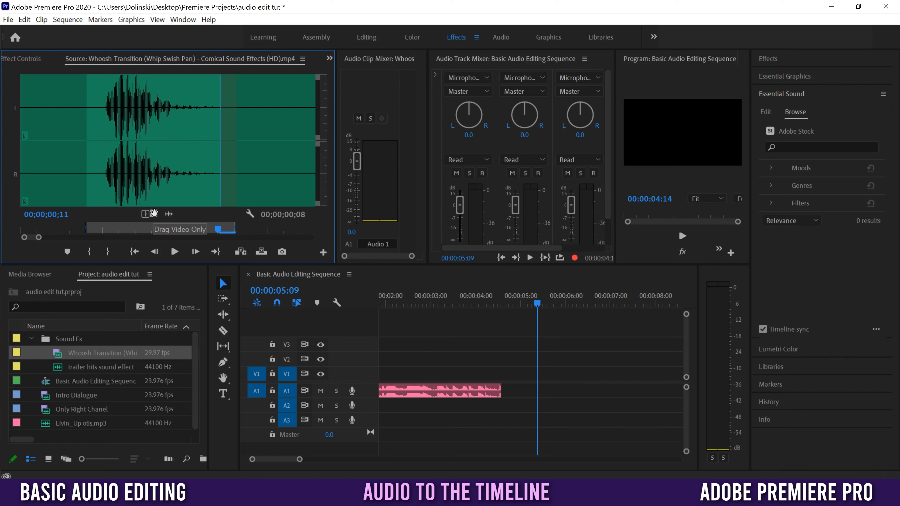
Place only the video of the marked Whoosh Transition range on the timeline after the music, and delete it again.
drag(154, 213, 154, 214)
drag(233, 227, 530, 364)
key(Delete)
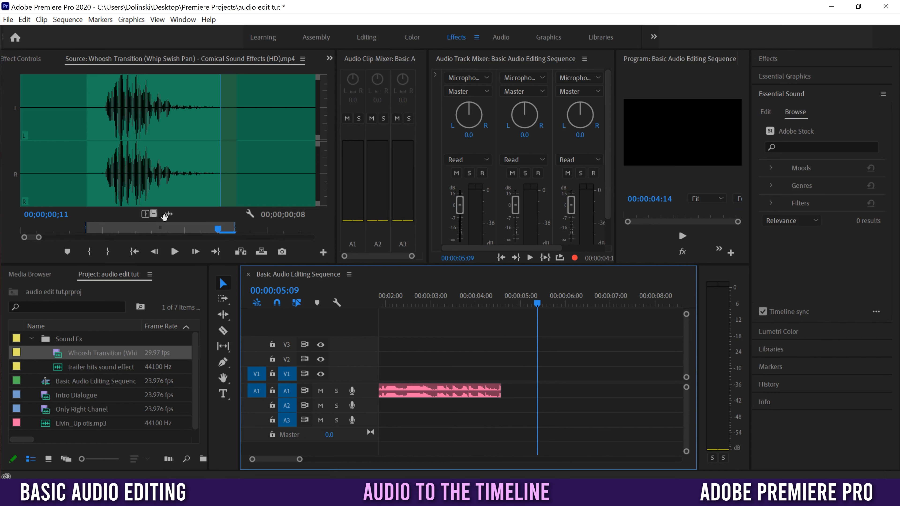
Place only the audio of the marked Whoosh Transition range on track A1 after the music, and delete it again.
click(155, 214)
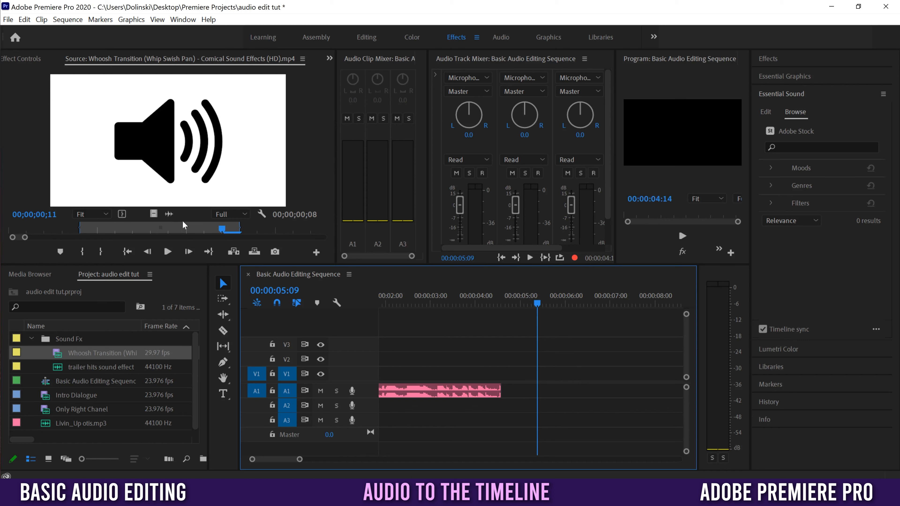
click(168, 213)
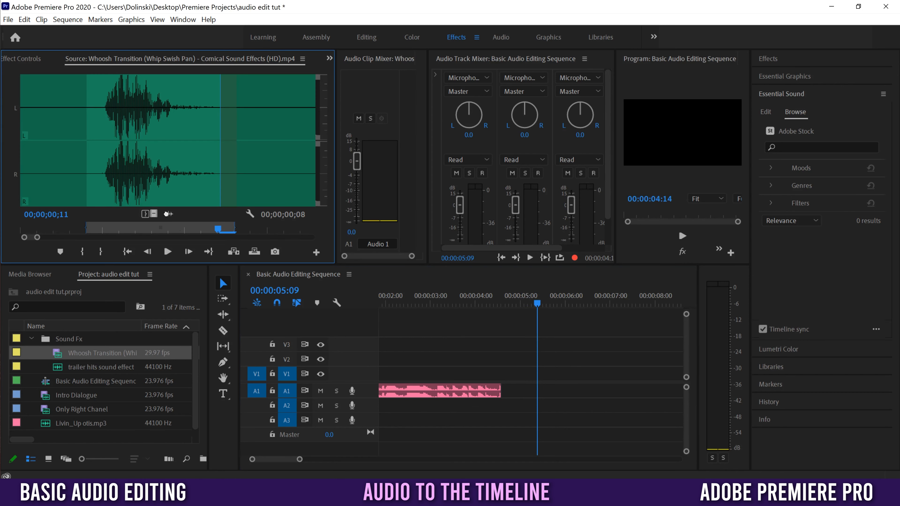
drag(250, 228, 530, 394)
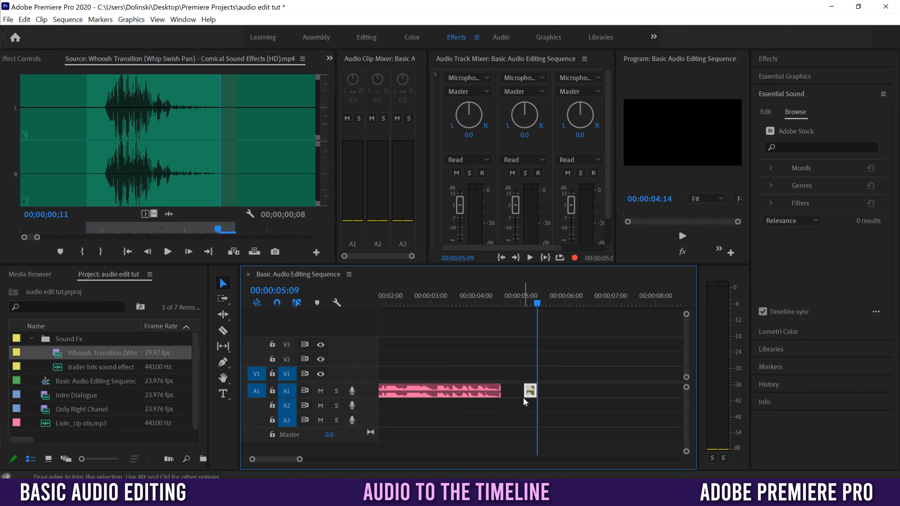
key(Delete)
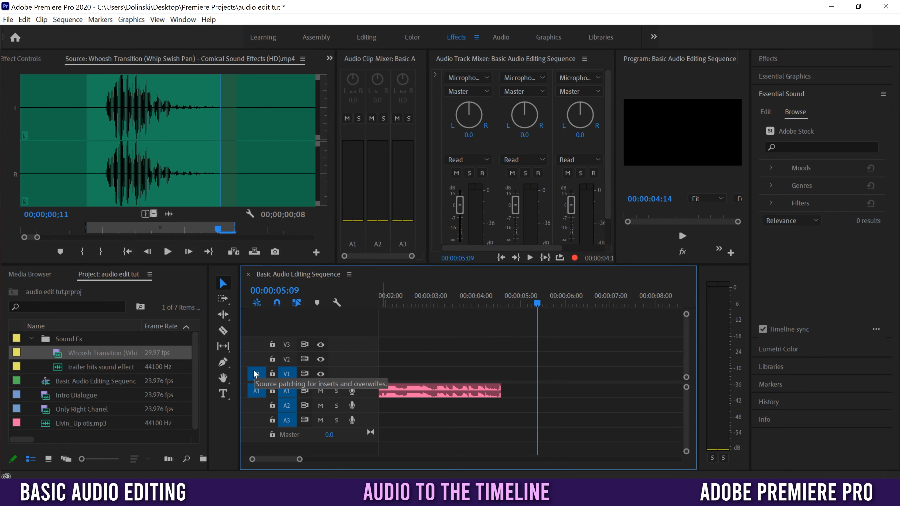
Turn off A1 source patching, try to place the whoosh audio on the timeline, and turn the patching back on.
click(257, 392)
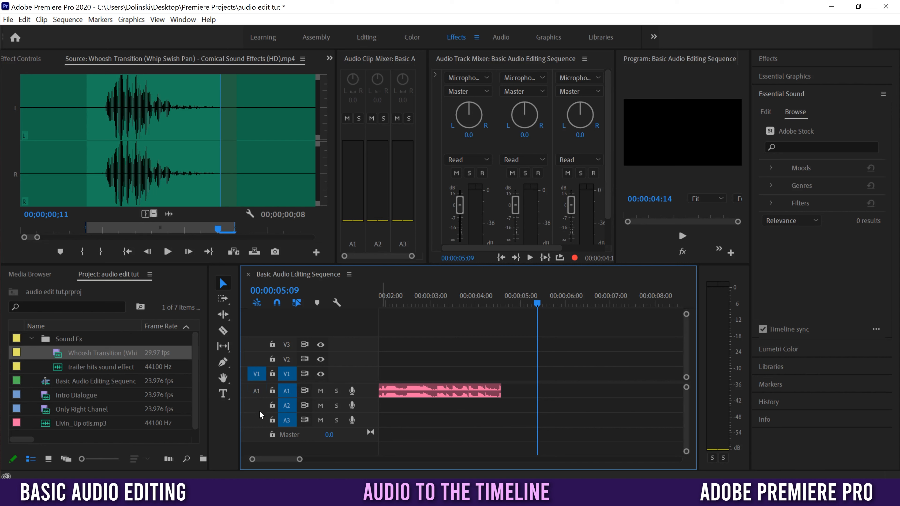
click(169, 215)
drag(370, 269, 580, 422)
drag(524, 329, 277, 408)
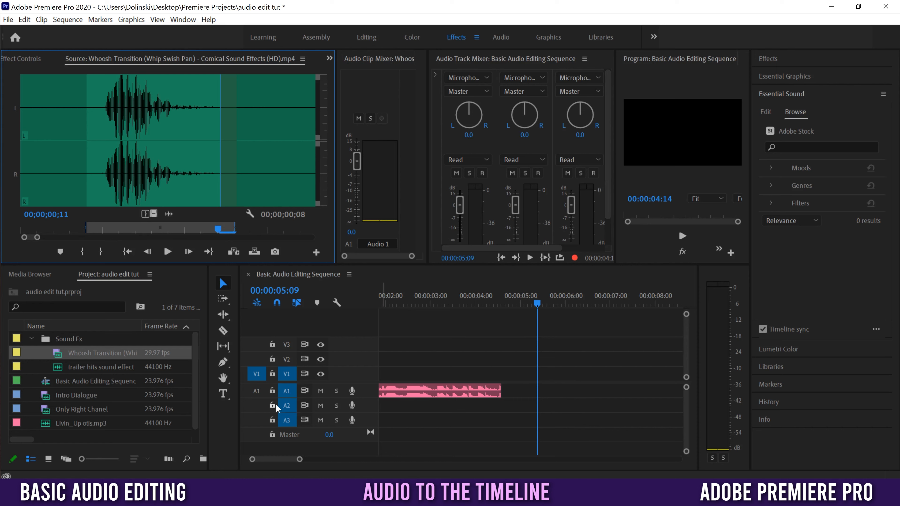
click(256, 392)
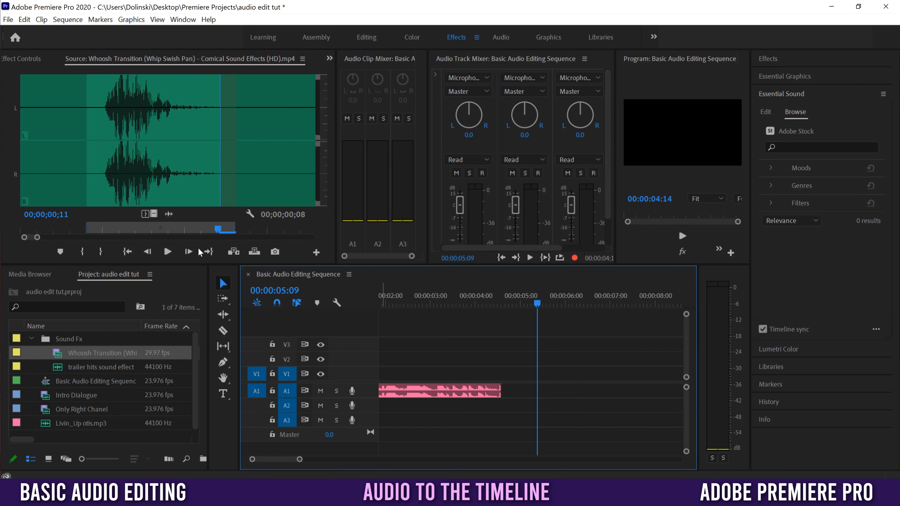
Place only the audio of the marked Whoosh Transition range on track A2, past the end of the music clip.
drag(169, 214, 561, 407)
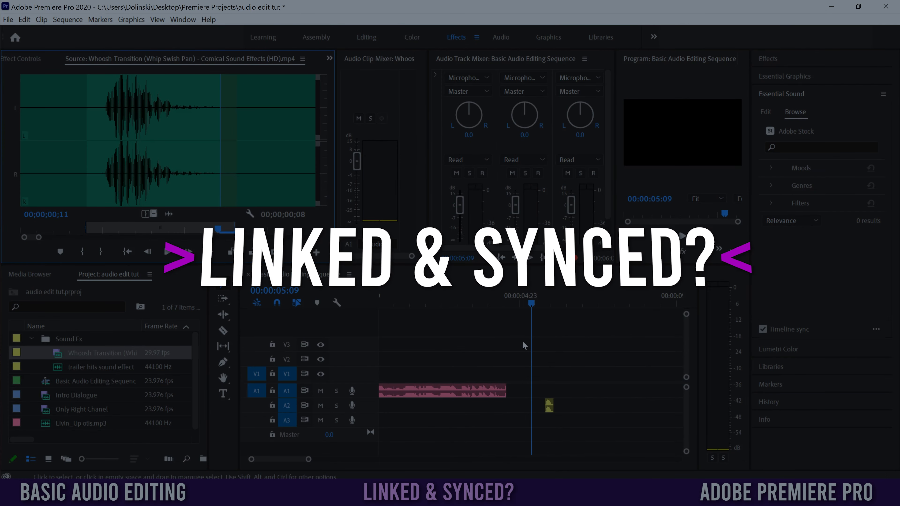
Place the Intro Dialogue clip on tracks V1 and A1 after the music, starting at the playhead at 00:00:05:09.
double_click(70, 398)
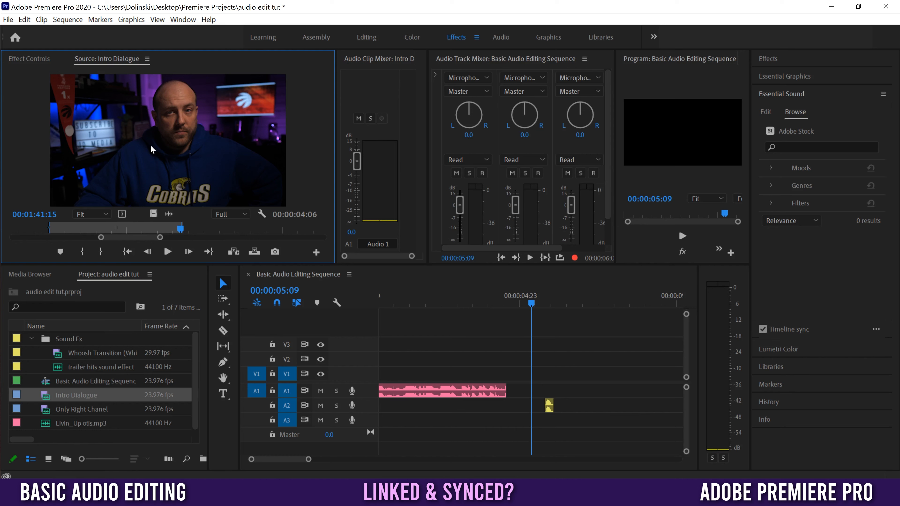
drag(341, 218, 528, 374)
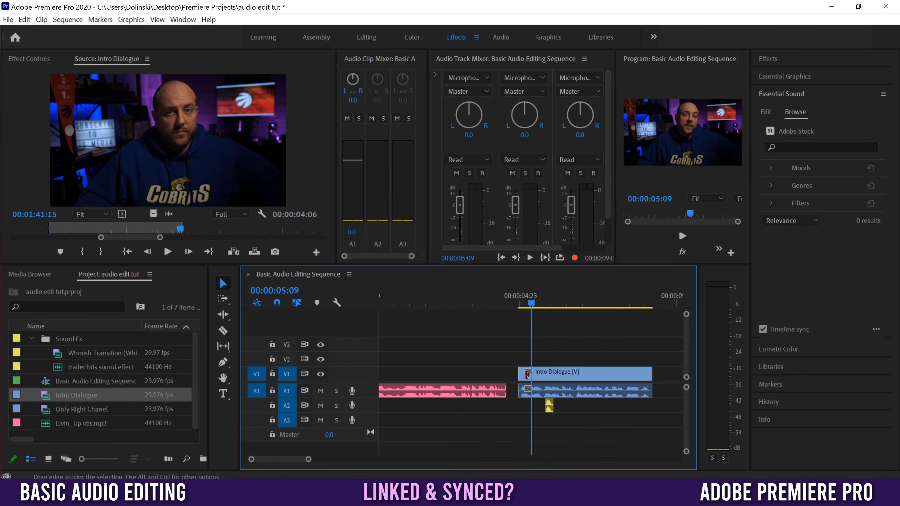
click(564, 376)
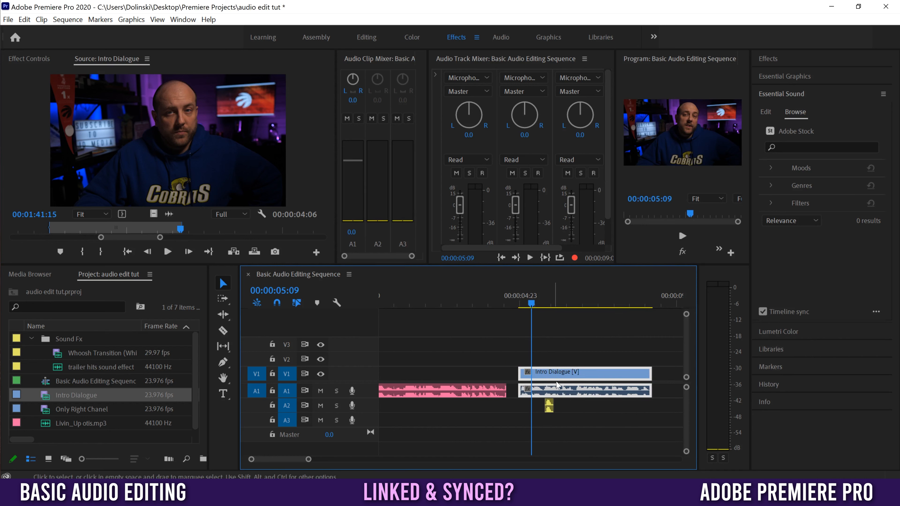
drag(544, 375, 577, 397)
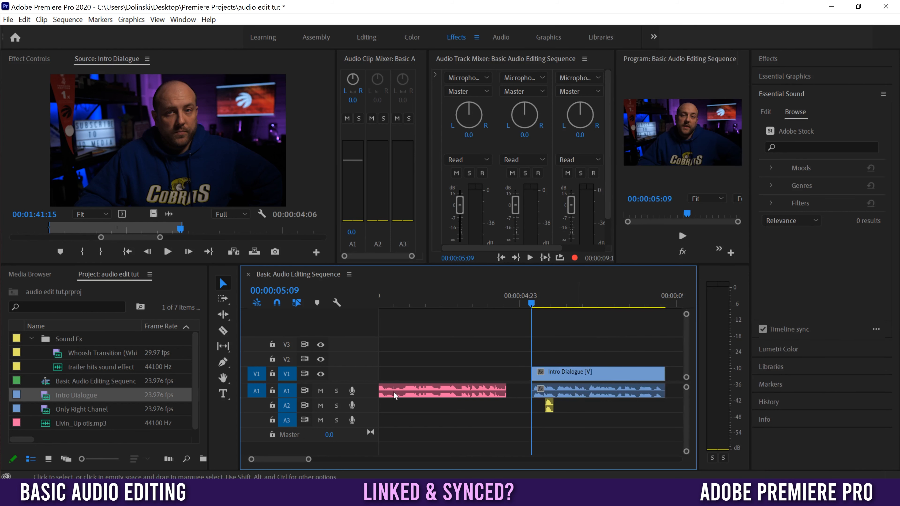
Lock track A1, shift the Intro Dialogue video earlier out of sync with its audio, and move it back into sync.
click(272, 391)
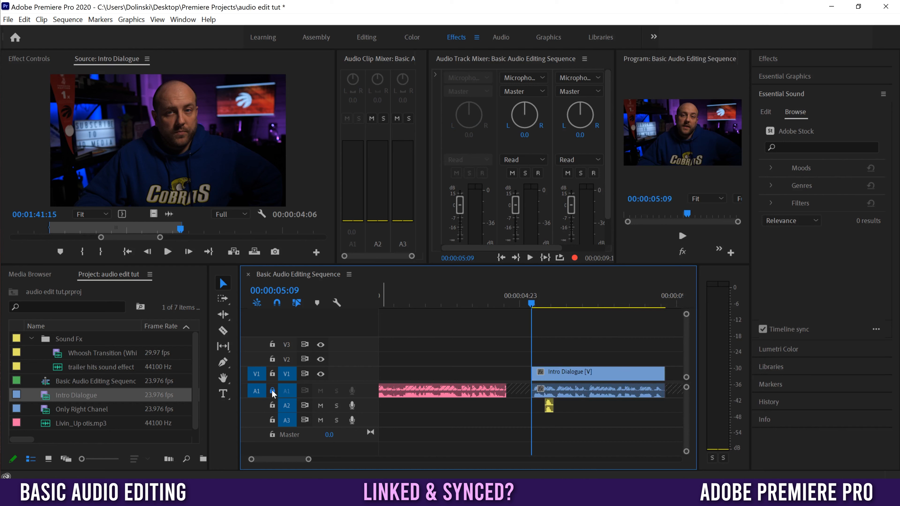
drag(583, 377, 562, 376)
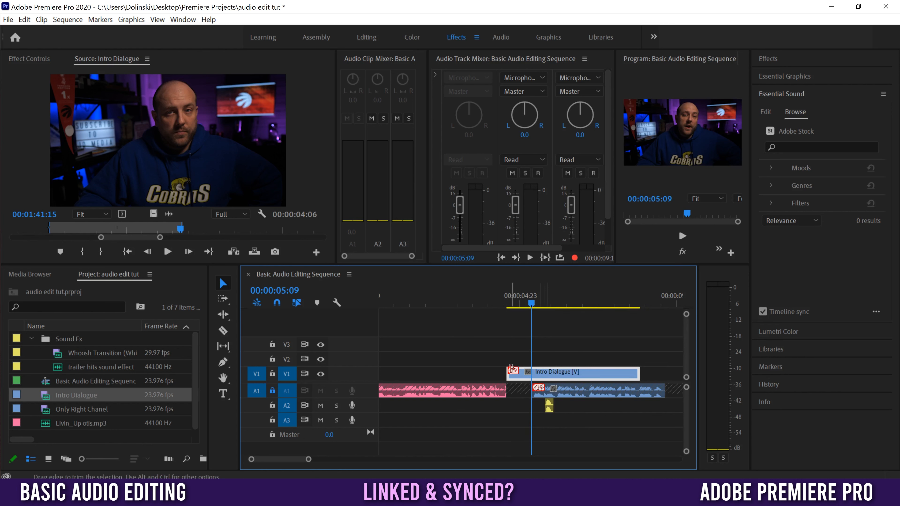
drag(540, 378, 566, 378)
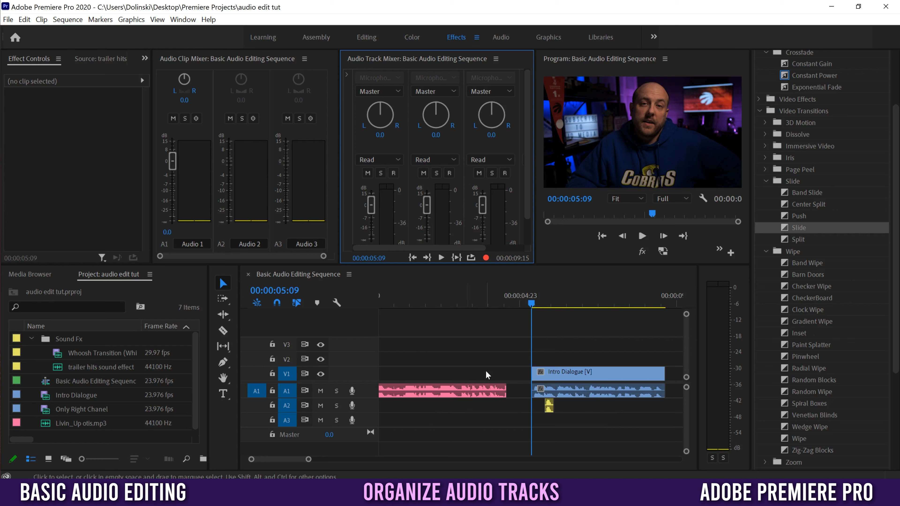
Select the music, whoosh and Intro Dialogue clips in turn to examine which audio tracks they occupy.
click(423, 394)
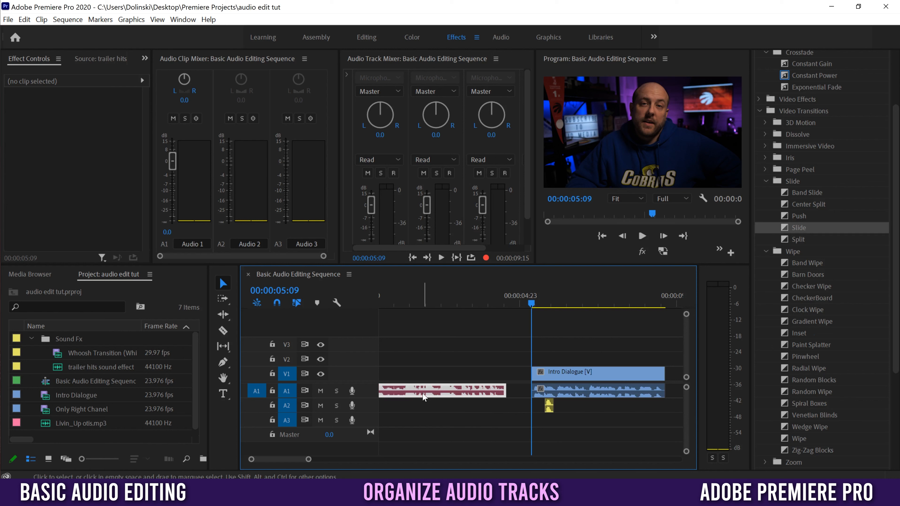
click(454, 408)
click(548, 406)
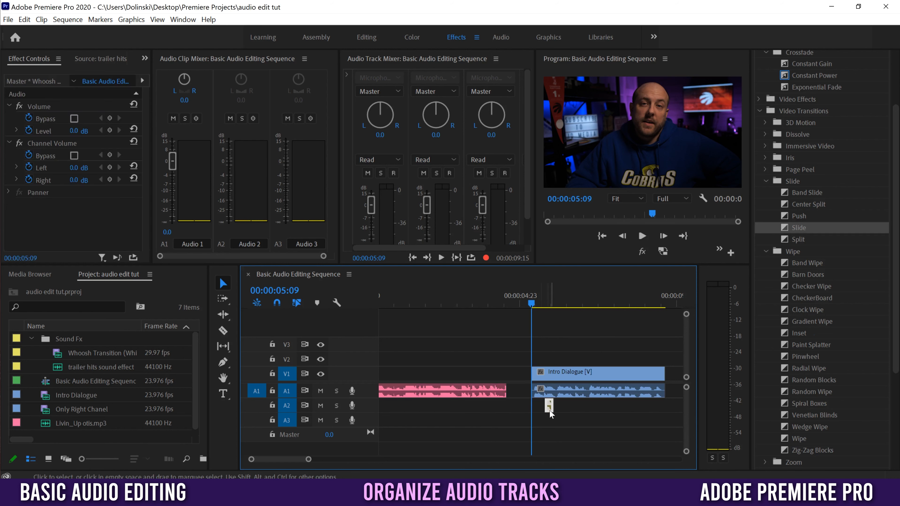
click(605, 395)
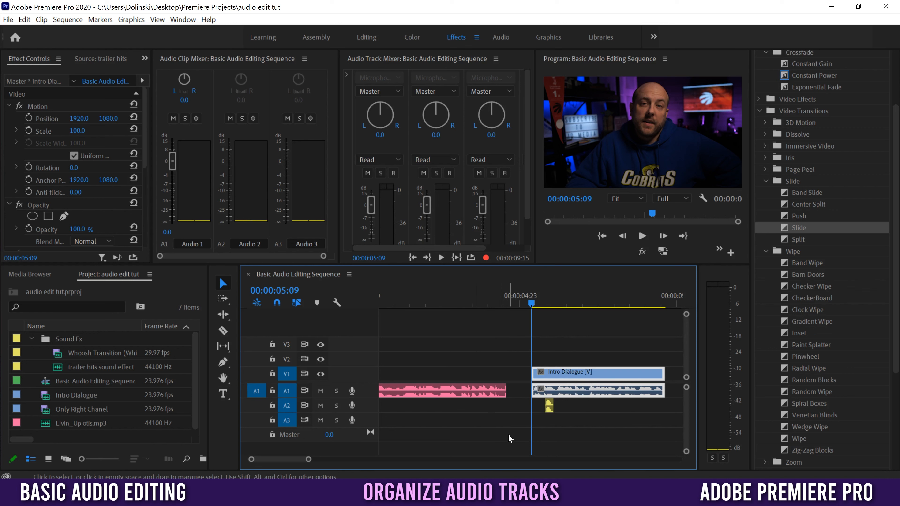
Increase the height of track A1 so that its track name and larger waveforms are shown.
drag(686, 382, 688, 343)
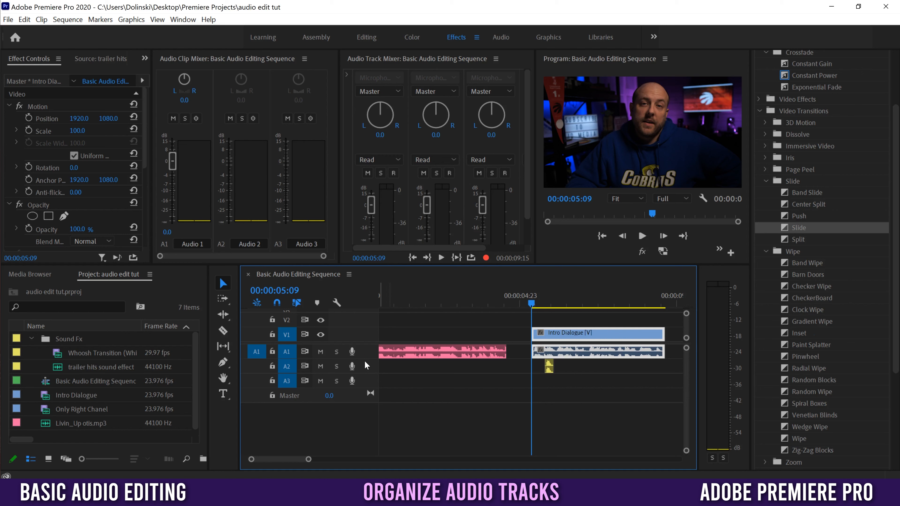
drag(366, 358, 366, 383)
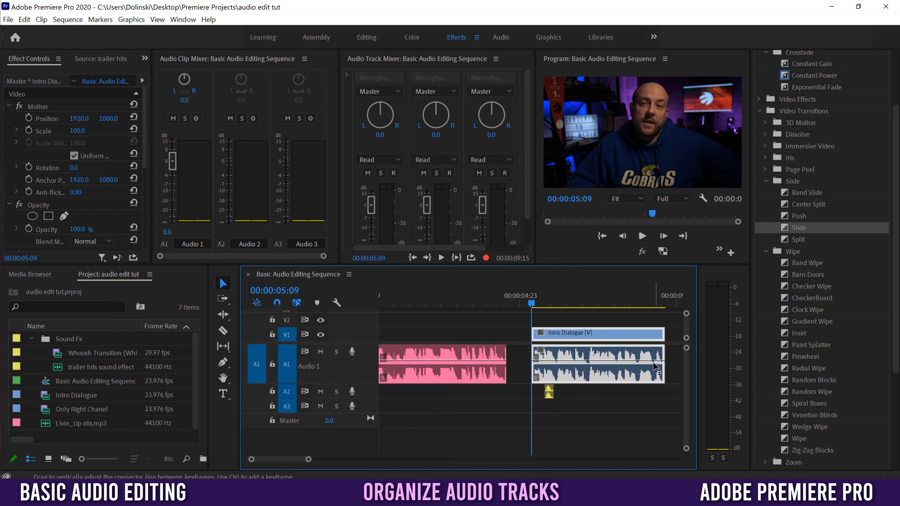
Move the music clip from track A1 to A2 and the whoosh clip from A2 to A3 beneath the music.
click(431, 380)
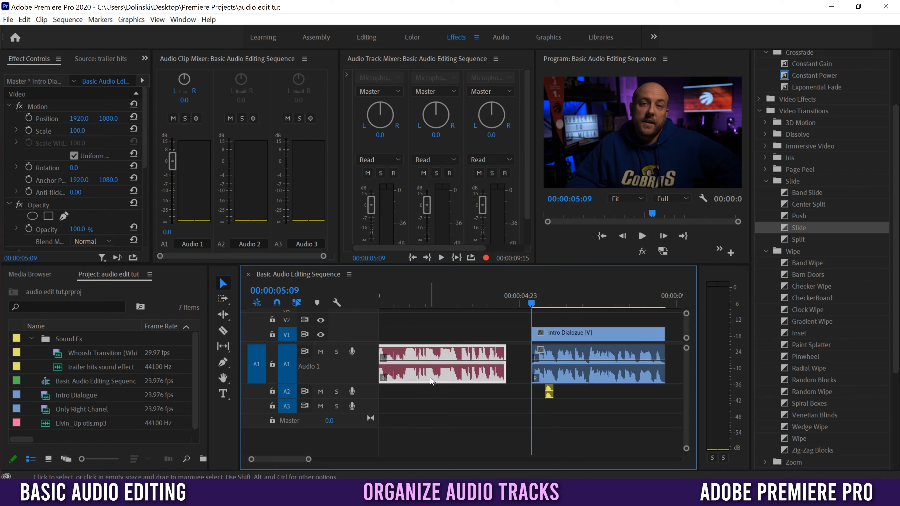
drag(430, 379, 428, 395)
click(549, 393)
drag(549, 398, 438, 408)
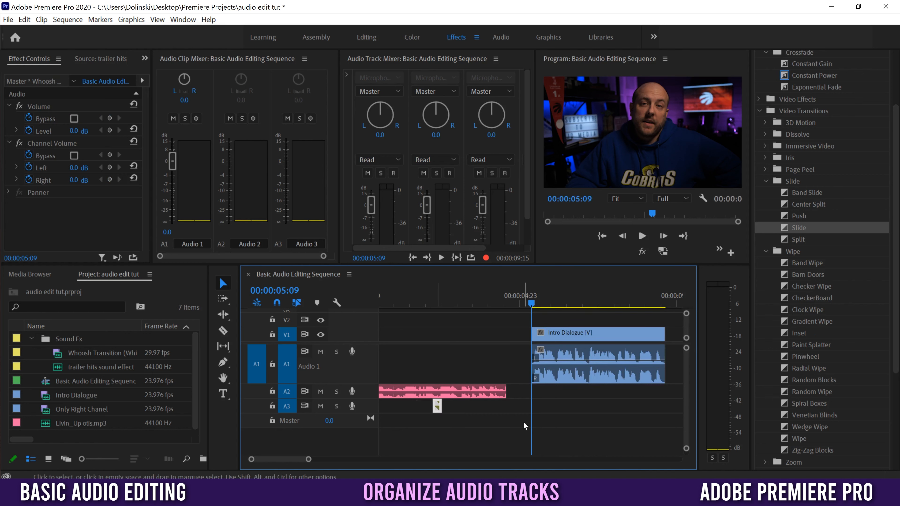
Move the linked Intro Dialogue clip on V1 and A1 to the start of the sequence, above the music clip.
click(514, 413)
click(578, 377)
drag(578, 378, 422, 371)
drag(422, 371, 411, 371)
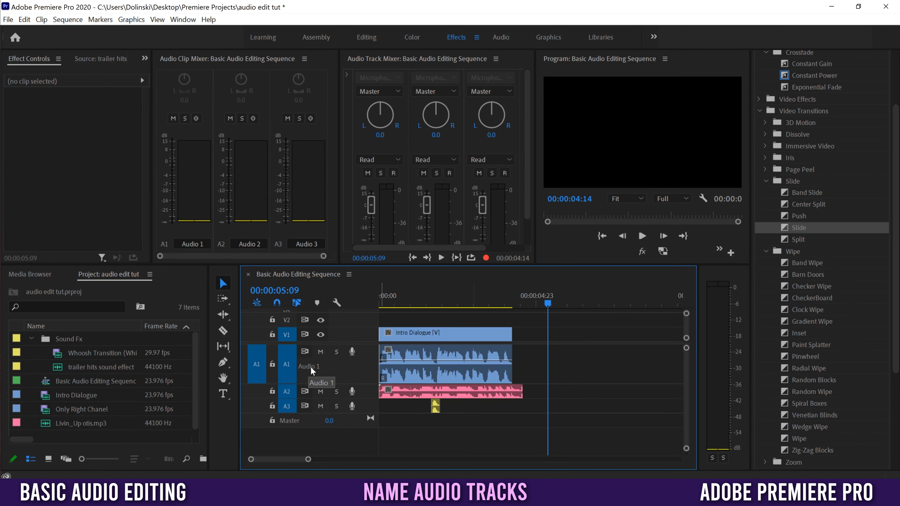
Rename audio track A1 as "dialogue".
right_click(310, 367)
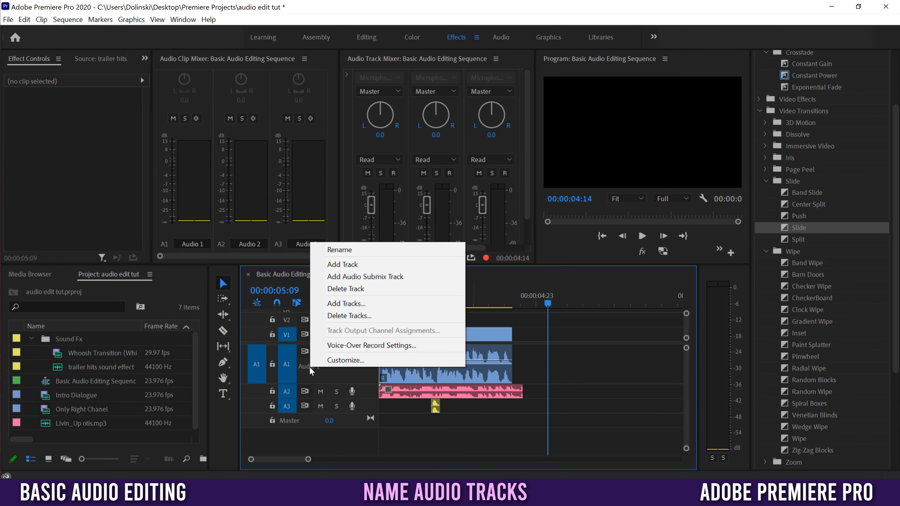
click(339, 250)
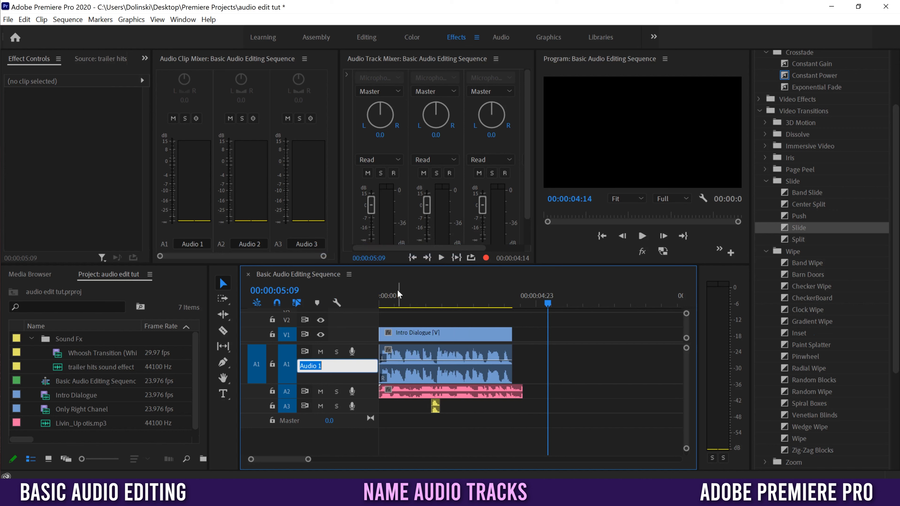
text(dialogue)
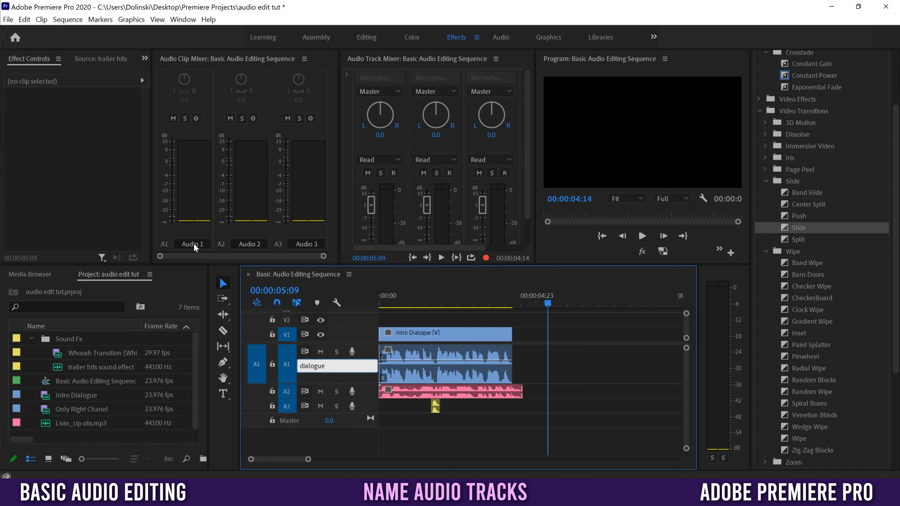
drag(527, 168, 521, 220)
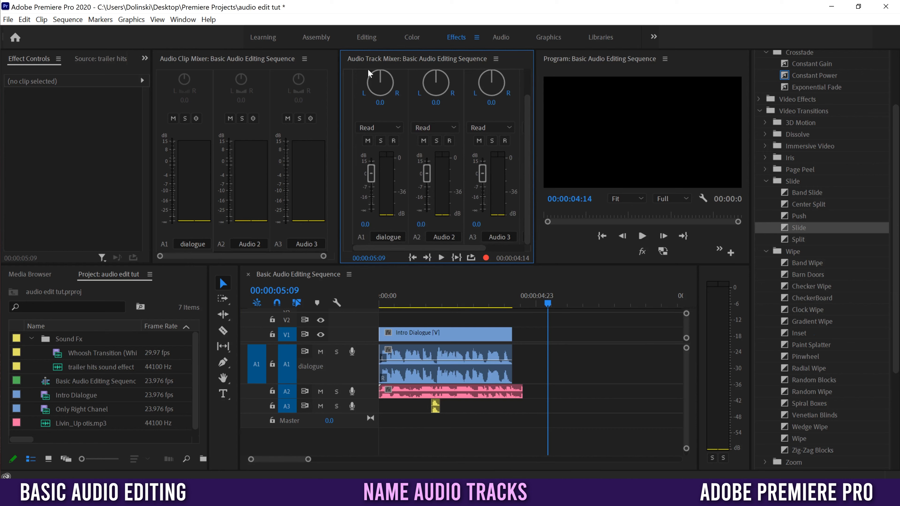
Rename audio track A2 as "Music" and audio track A3 as "SFX".
click(363, 361)
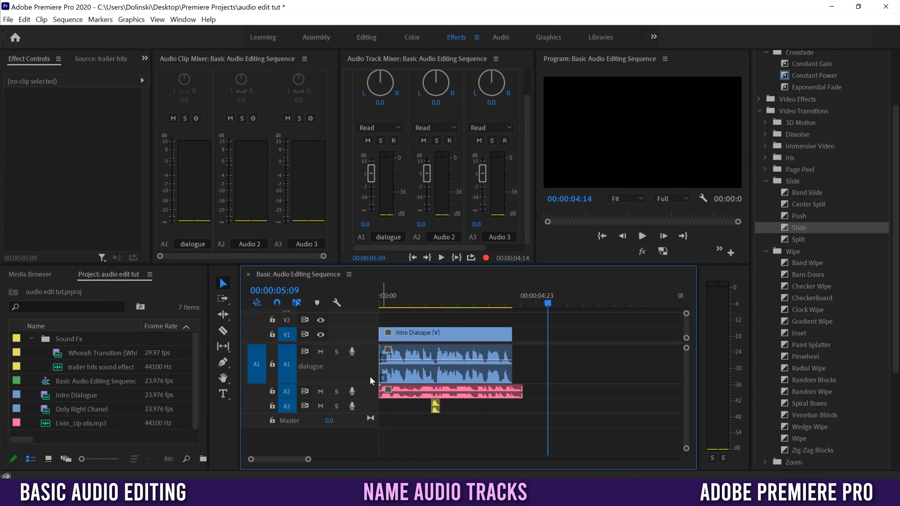
click(260, 243)
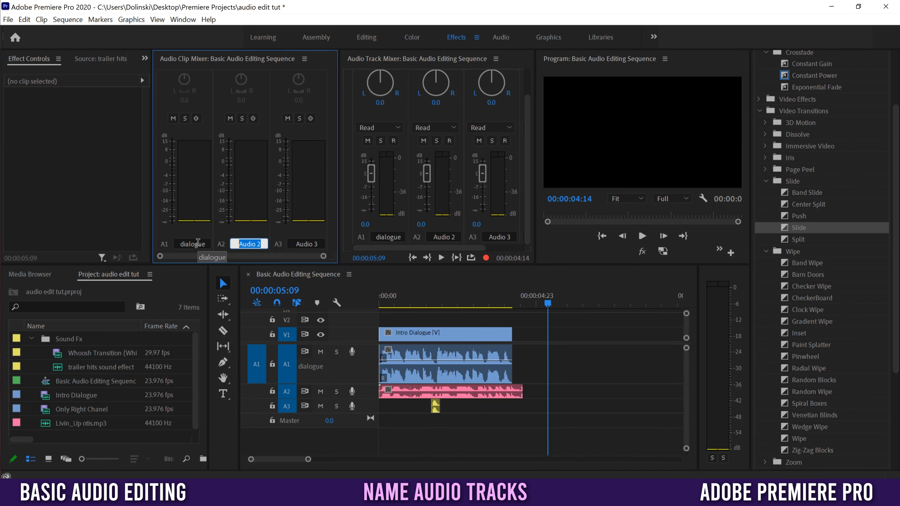
text(Music)
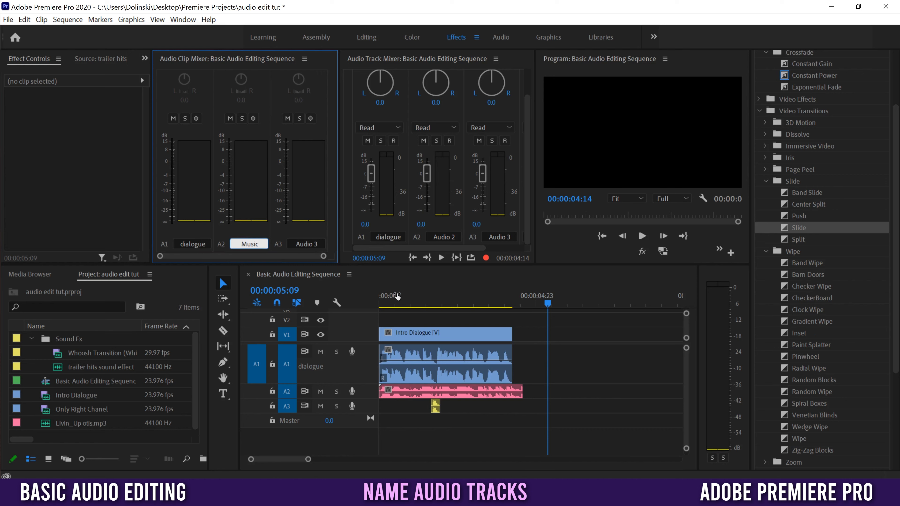
click(423, 303)
mouse_move(367, 400)
mouse_down()
mouse_move(369, 423)
mouse_move(367, 399)
mouse_up()
click(510, 236)
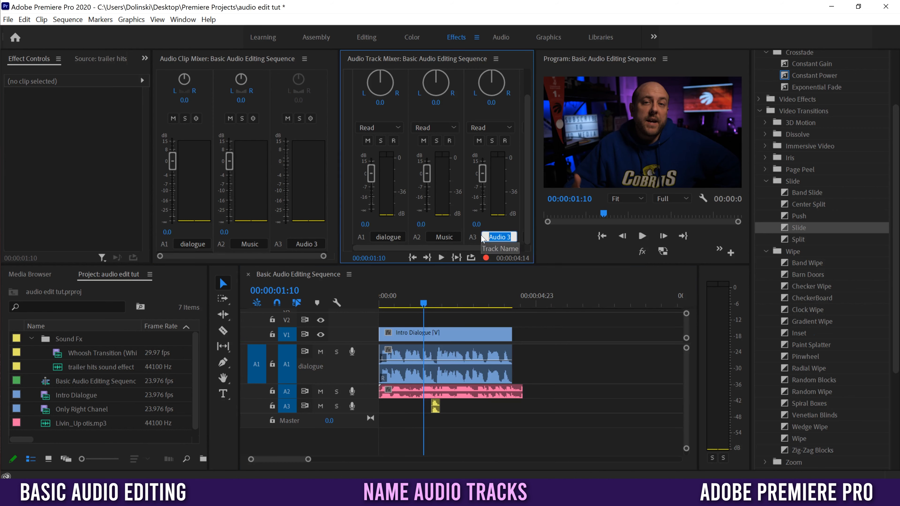
text(SFX)
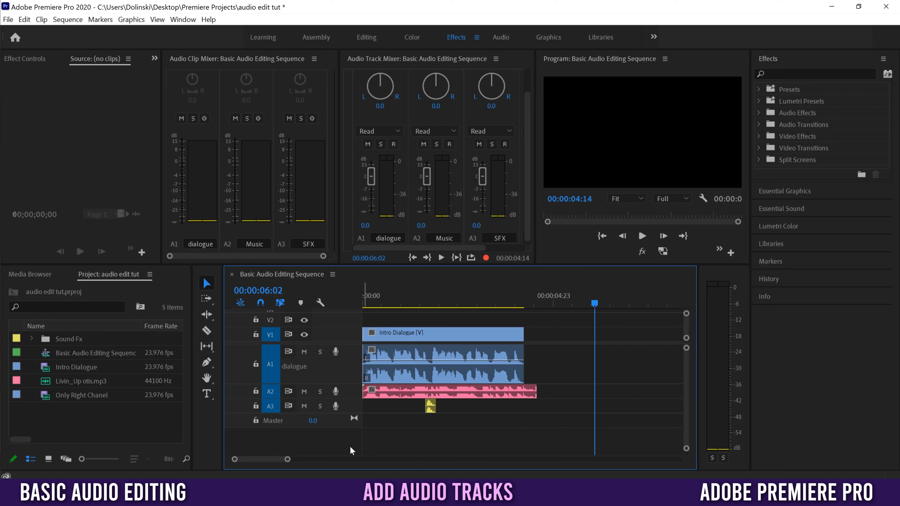
Add a new audio track to the sequence and undo the addition.
right_click(353, 416)
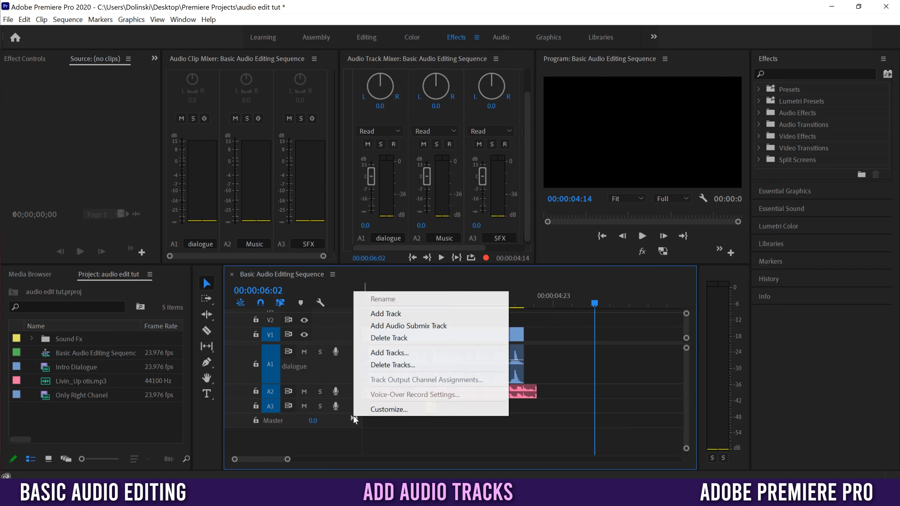
click(395, 314)
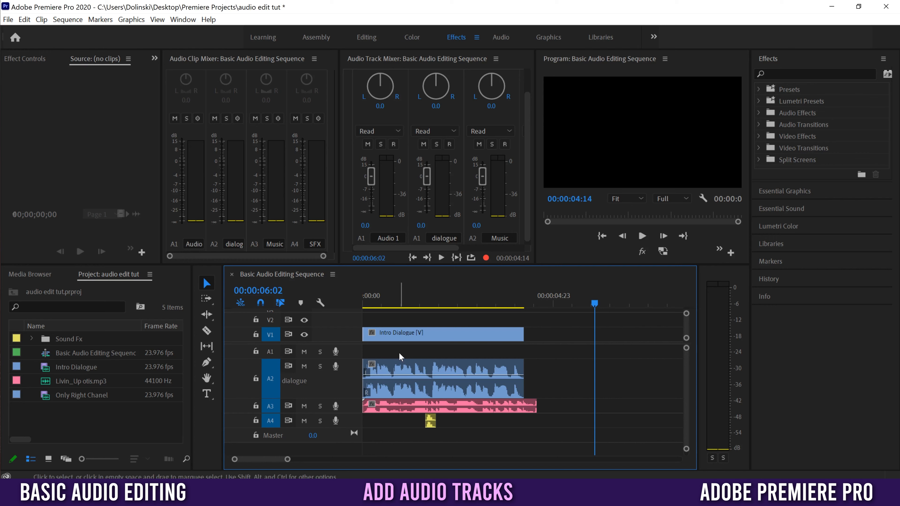
key(ctrl+z)
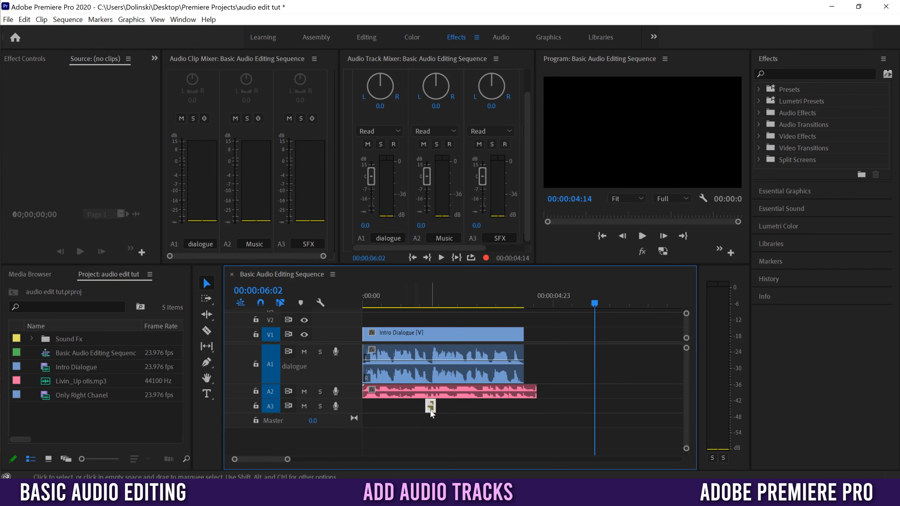
Create audio track A4 using the whoosh clip below A3, and add the trailer hits sound effect to A3 near the dialogue's end.
drag(431, 411, 428, 441)
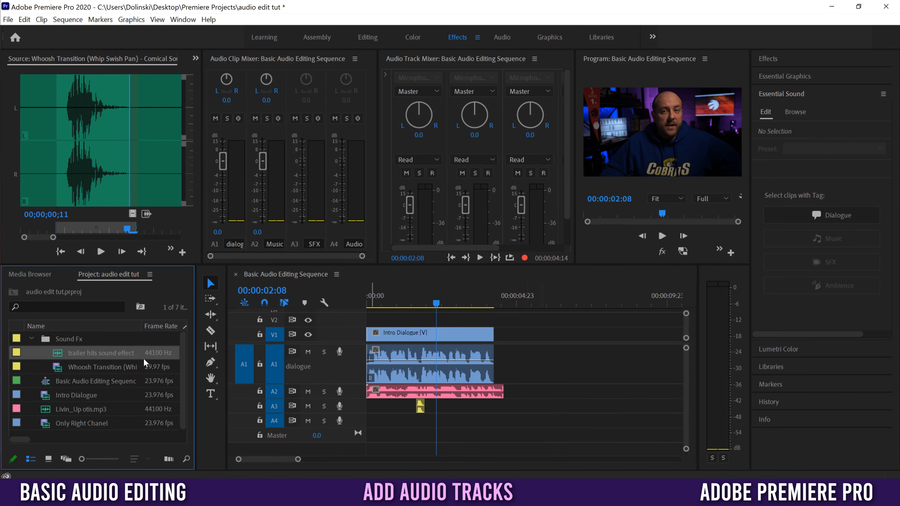
drag(59, 356, 486, 407)
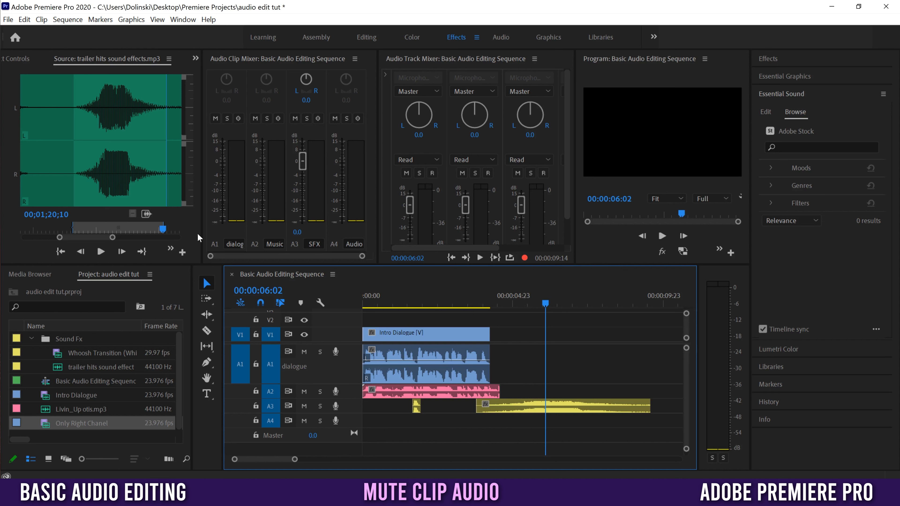
Unlink the Intro Dialogue clip's audio from its video, delete the audio, and undo both changes.
click(406, 334)
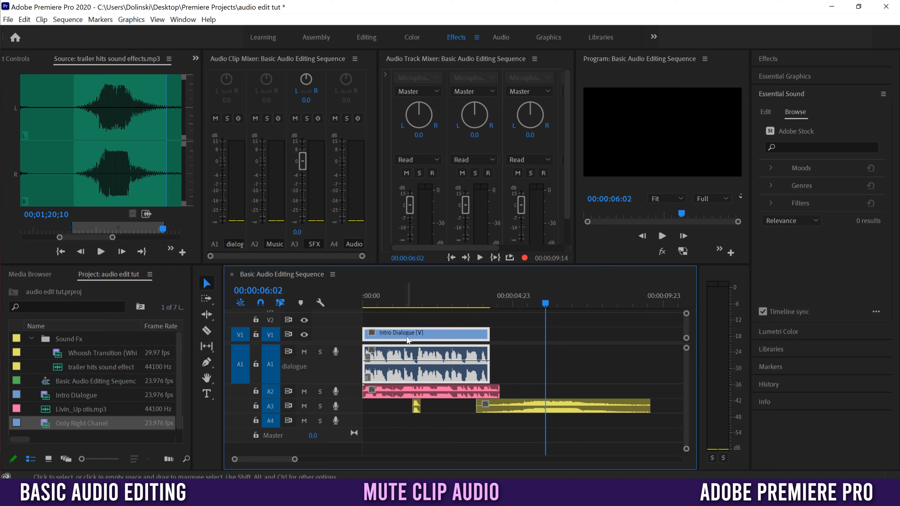
right_click(406, 335)
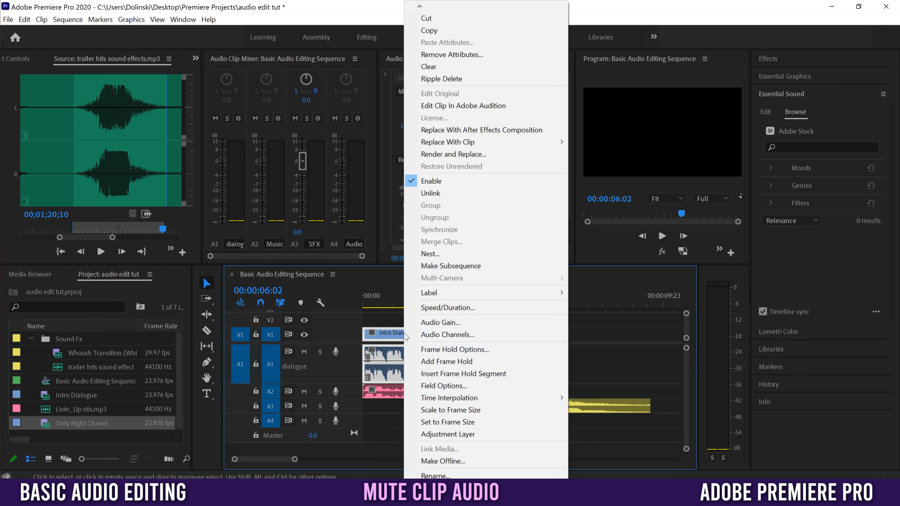
click(433, 196)
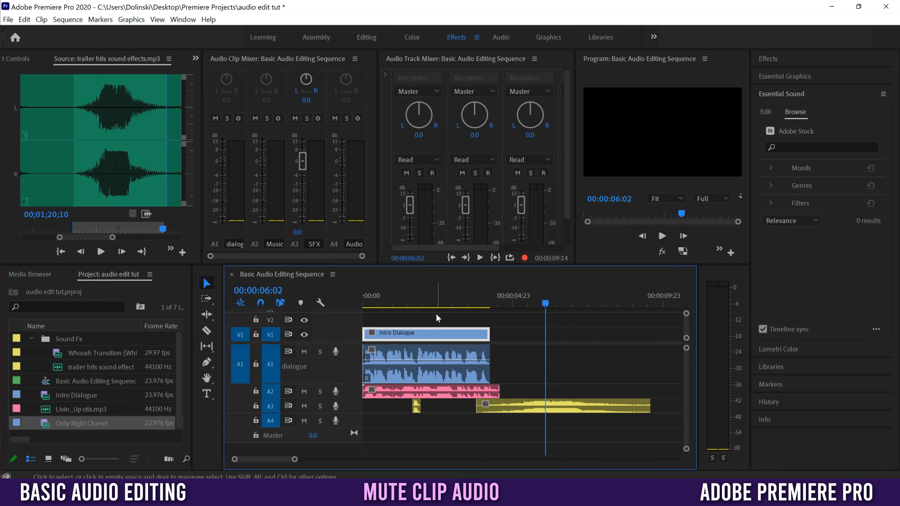
click(412, 354)
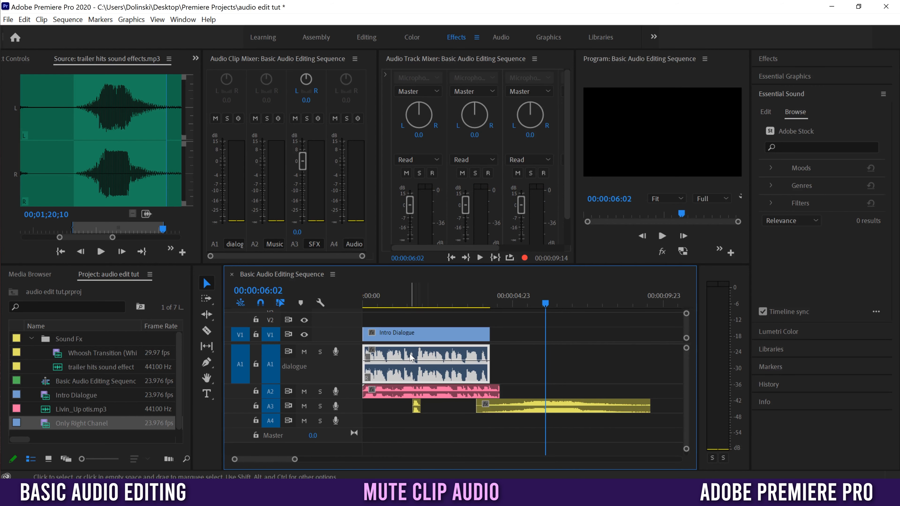
key(Delete)
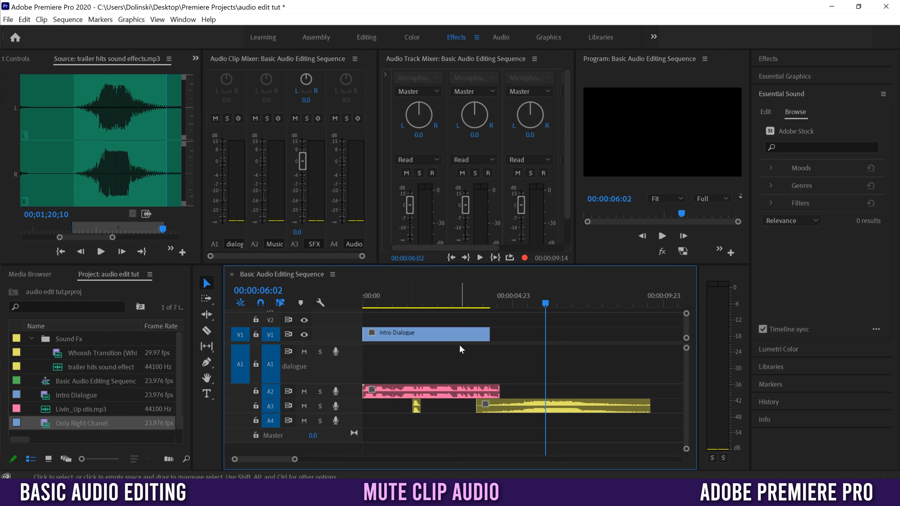
key(ctrl+z)
key(ctrl+z)
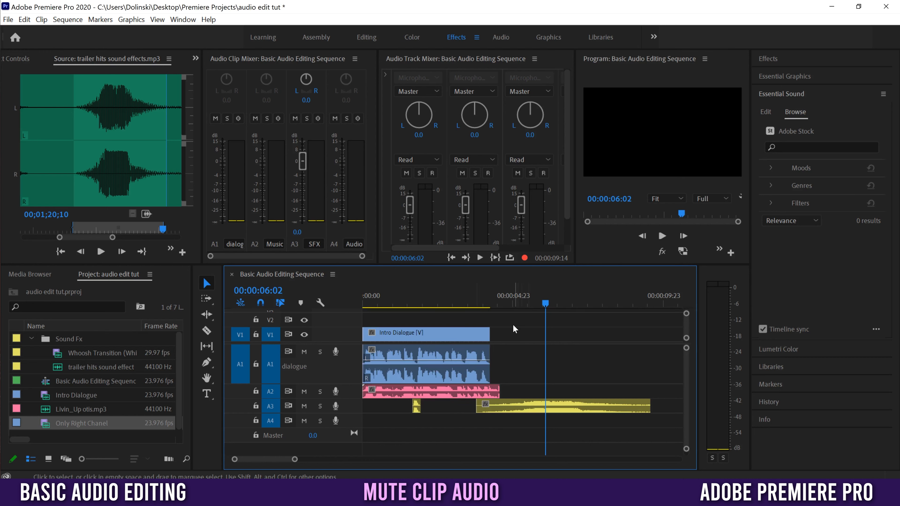
Tag the Intro Dialogue clip as Dialogue in Essential Sound and mute its clip volume.
click(256, 335)
click(390, 355)
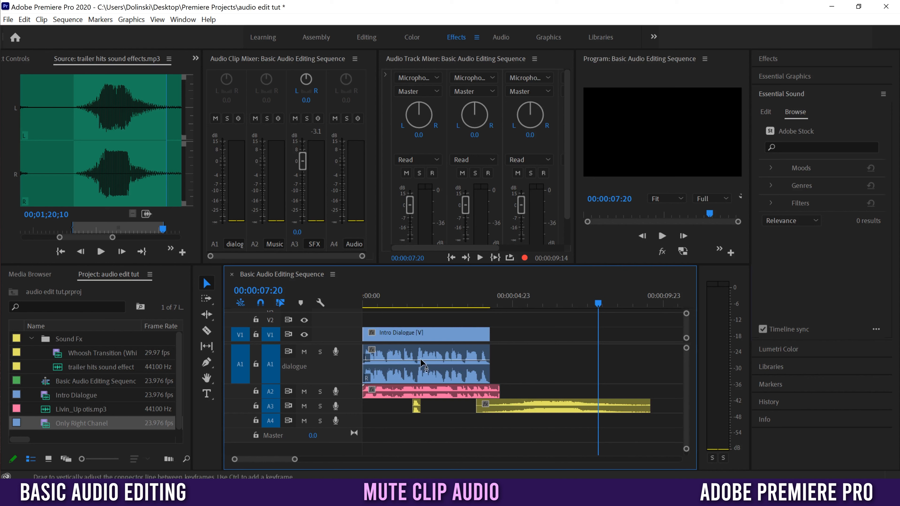
click(428, 355)
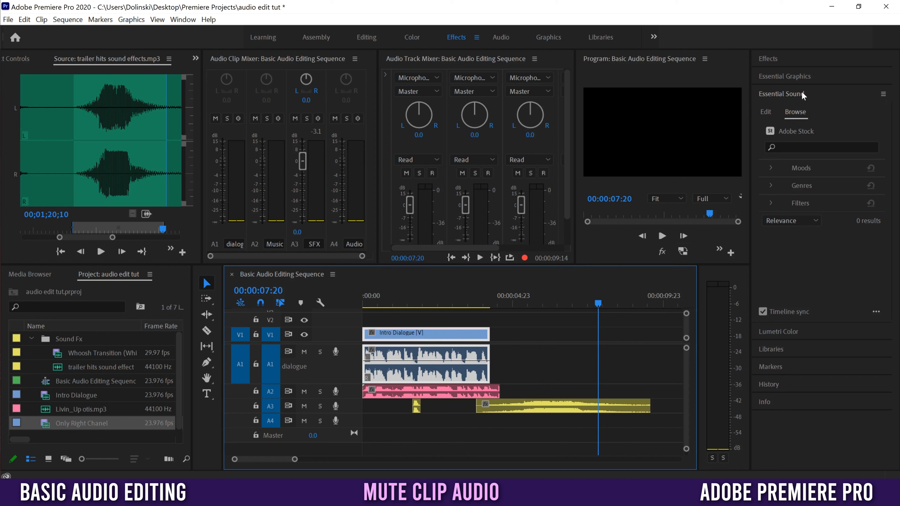
click(766, 110)
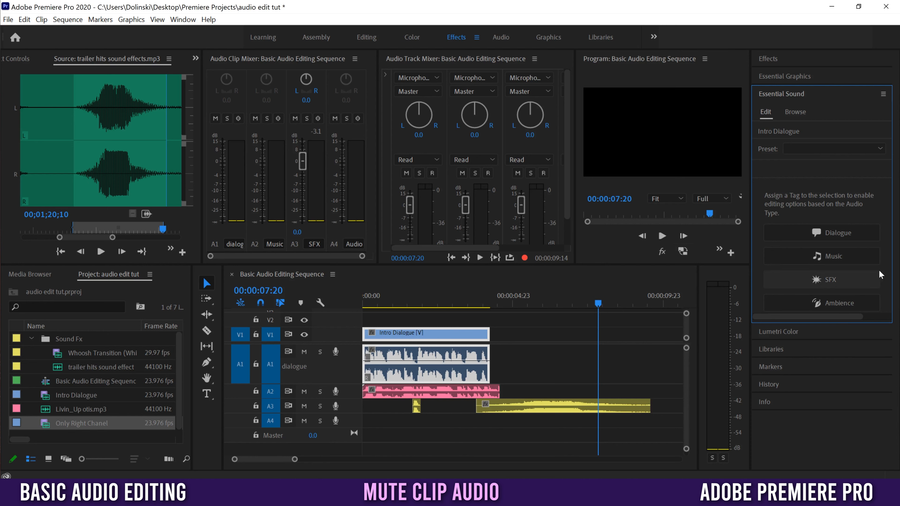
click(832, 232)
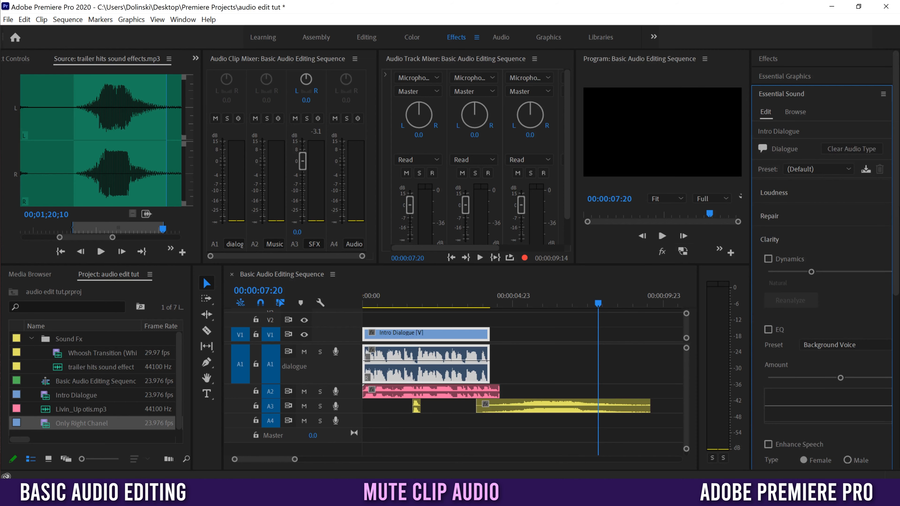
scroll(892, 365, down, 8)
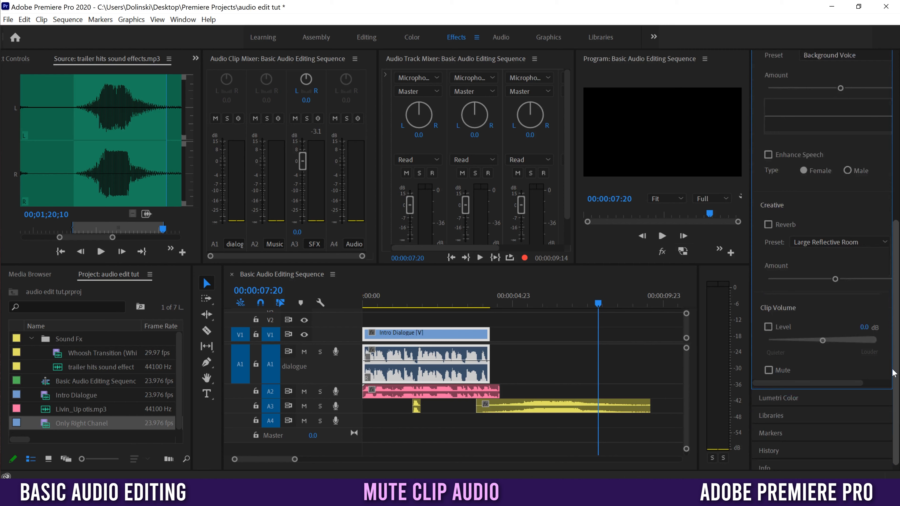
scroll(891, 365, down, 1)
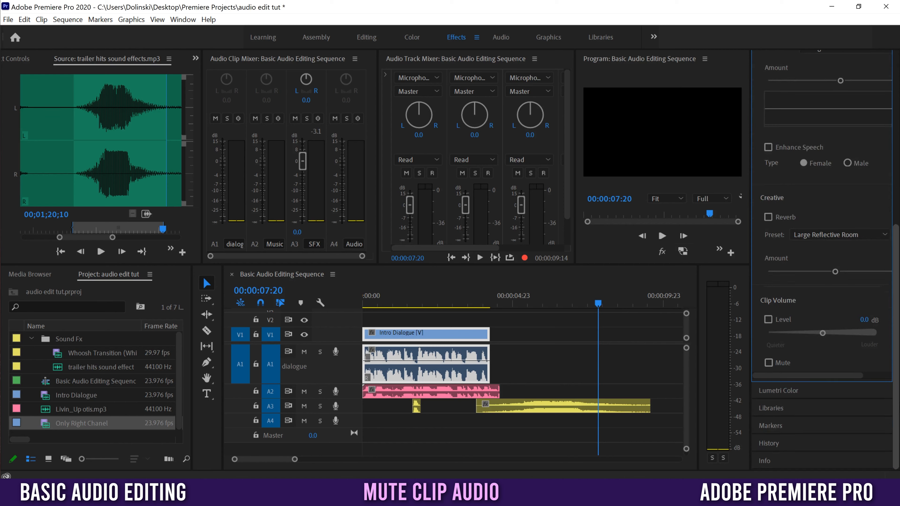
click(769, 363)
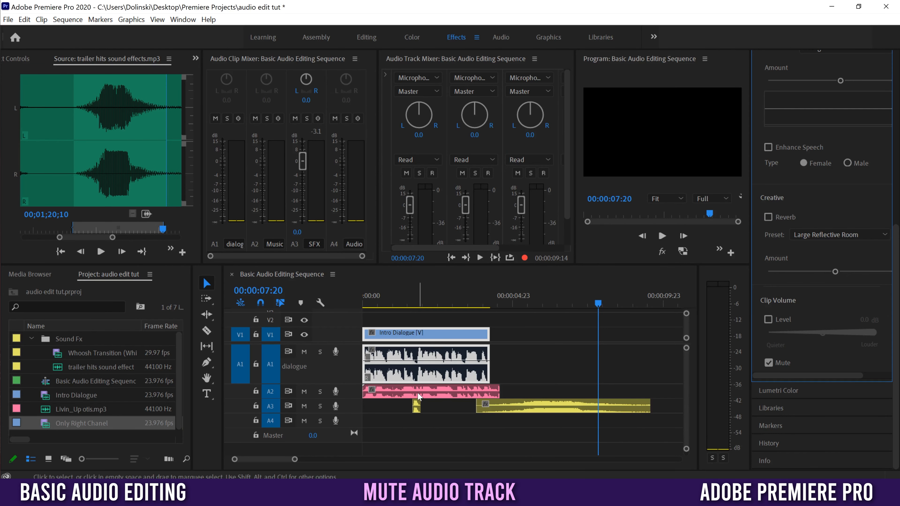
Mute and unmute music track A2, and play the sequence from 00:00:01:12 through the whoosh clip.
click(304, 392)
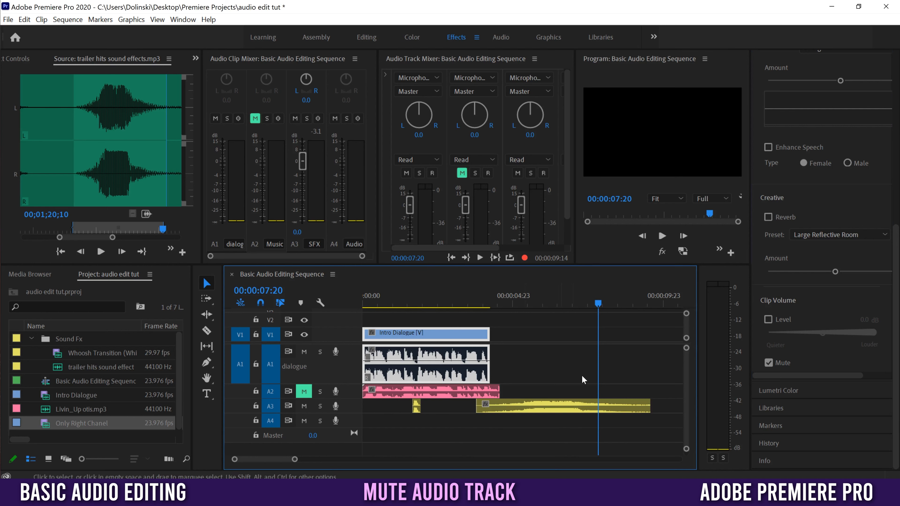
click(304, 392)
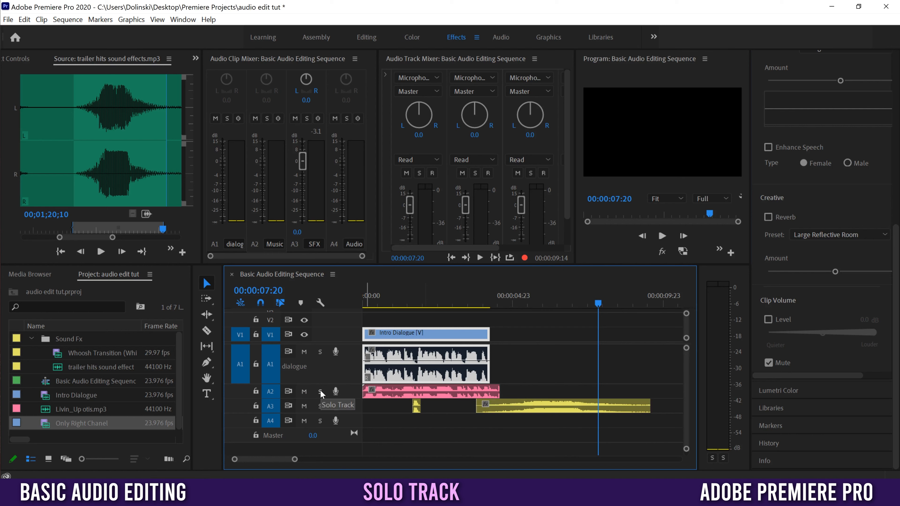
click(408, 300)
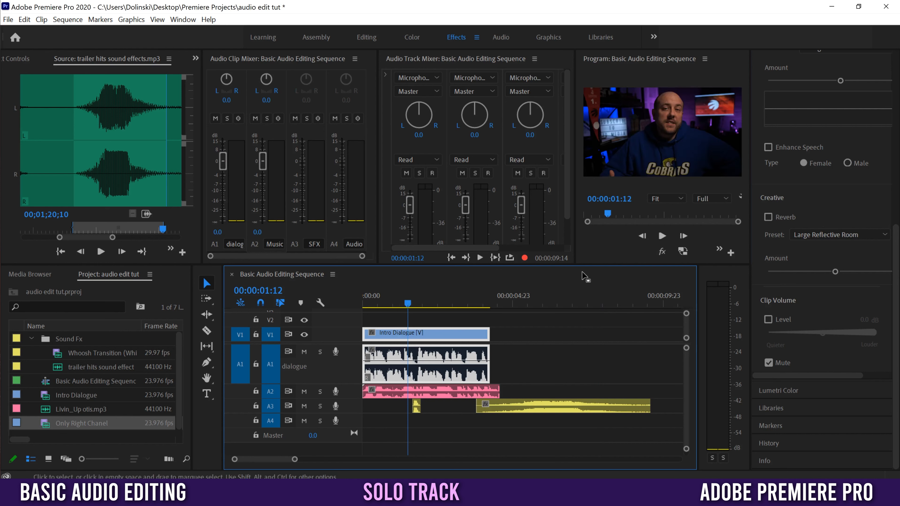
click(663, 236)
click(663, 235)
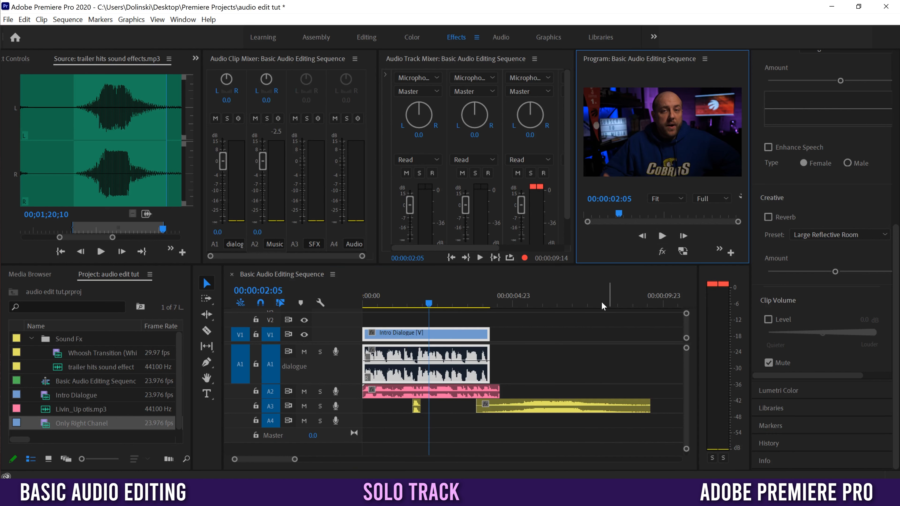
Solo the SFX track A3, unmute the Intro Dialogue clip, and play the sequence from 00:00:01:11.
click(320, 407)
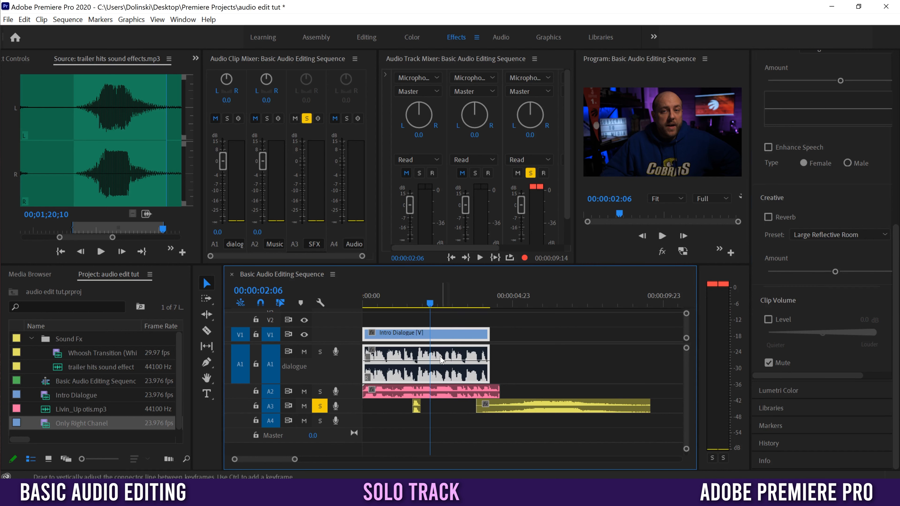
click(768, 363)
click(406, 304)
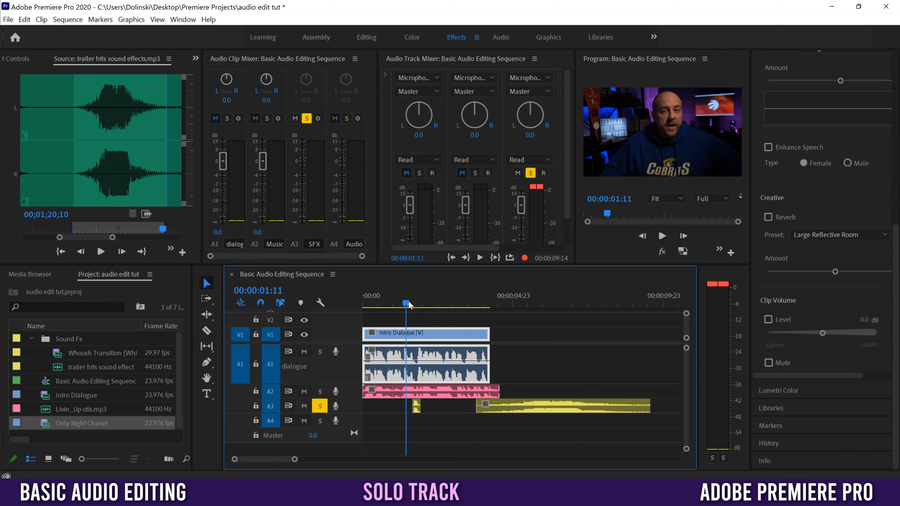
click(662, 236)
click(662, 237)
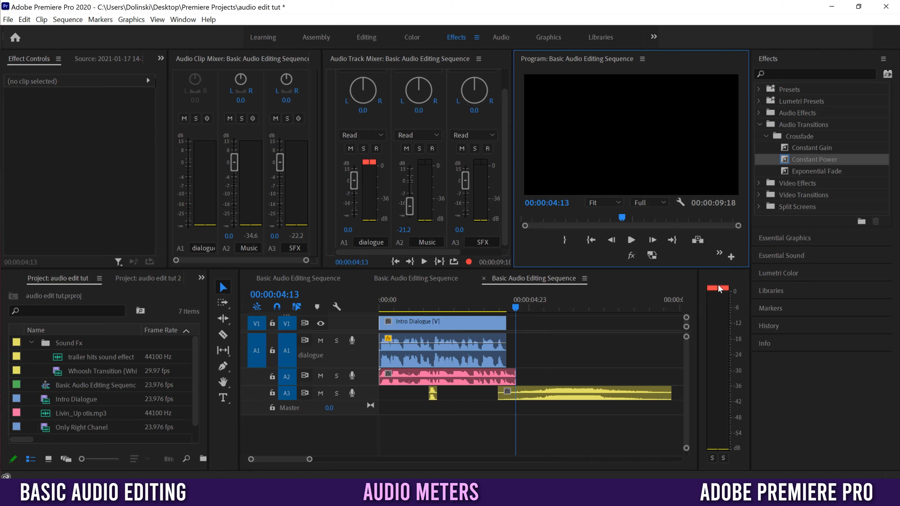
Play the sequence from 00:00:03:01 and check the levels on the audio meters.
click(471, 307)
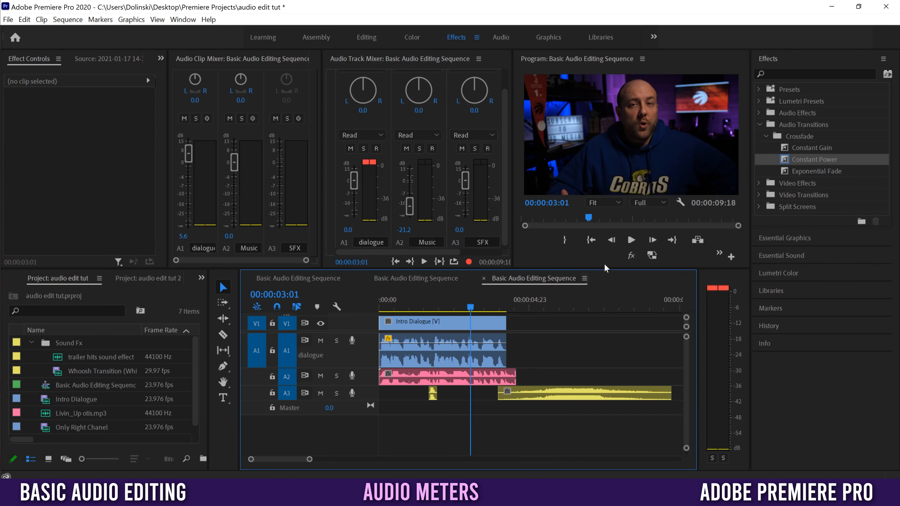
click(631, 240)
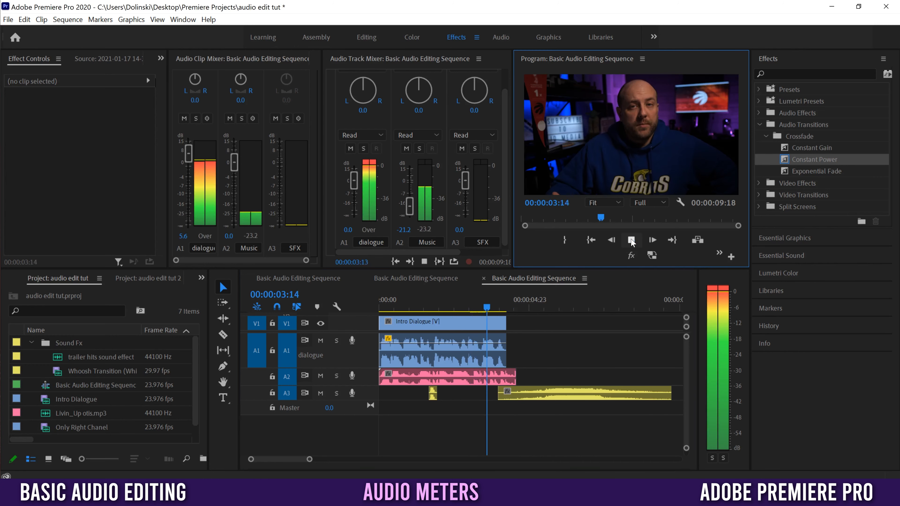
click(631, 240)
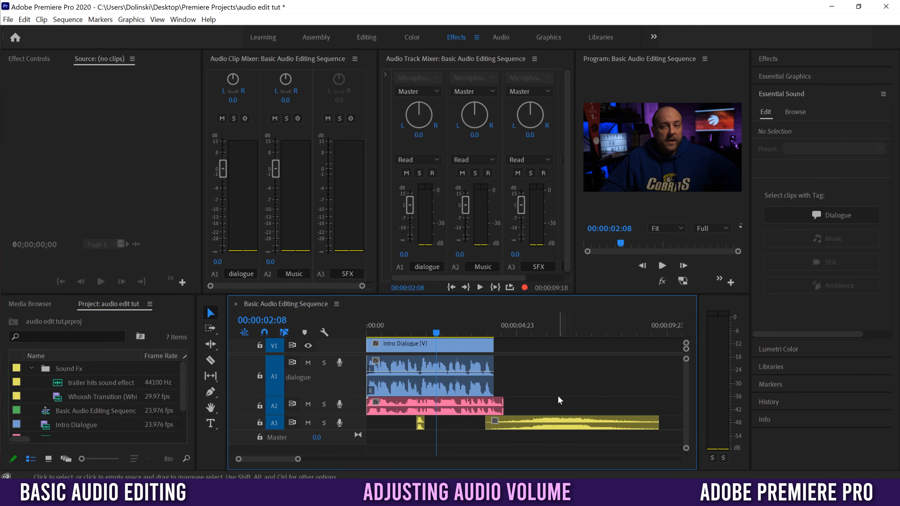
Increase the height of dialogue track A1 to enlarge the Intro Dialogue waveform.
click(449, 367)
click(557, 373)
drag(351, 396, 351, 421)
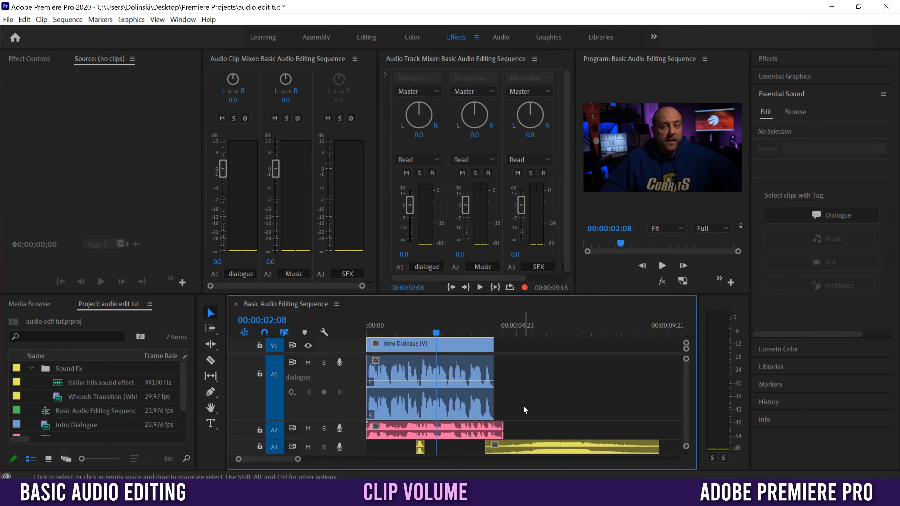
Display the Intro Dialogue clip's volume settings and lower its clip volume to -15.7 dB with the volume line in the timeline.
click(445, 362)
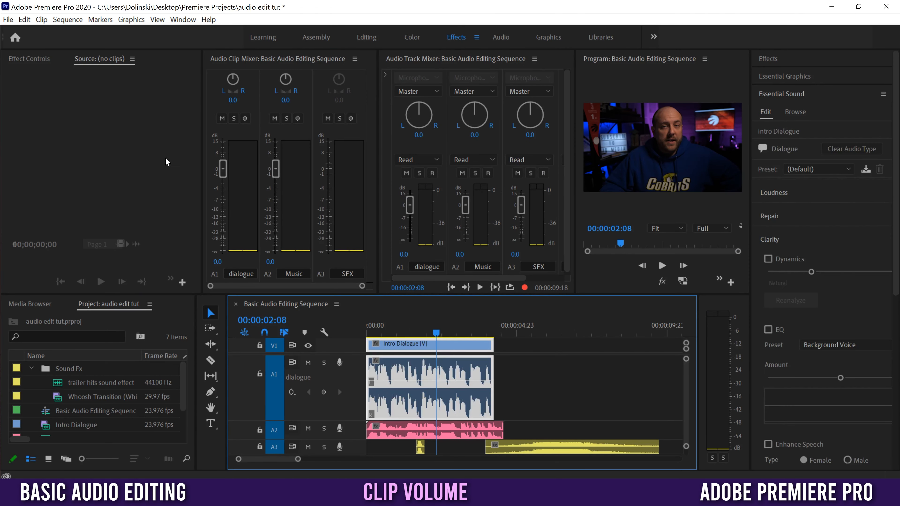
click(27, 59)
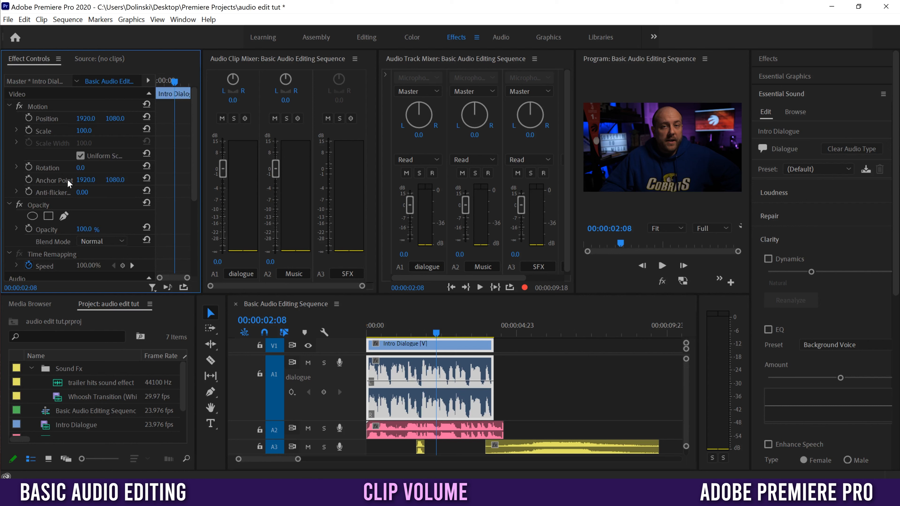
drag(194, 139, 186, 230)
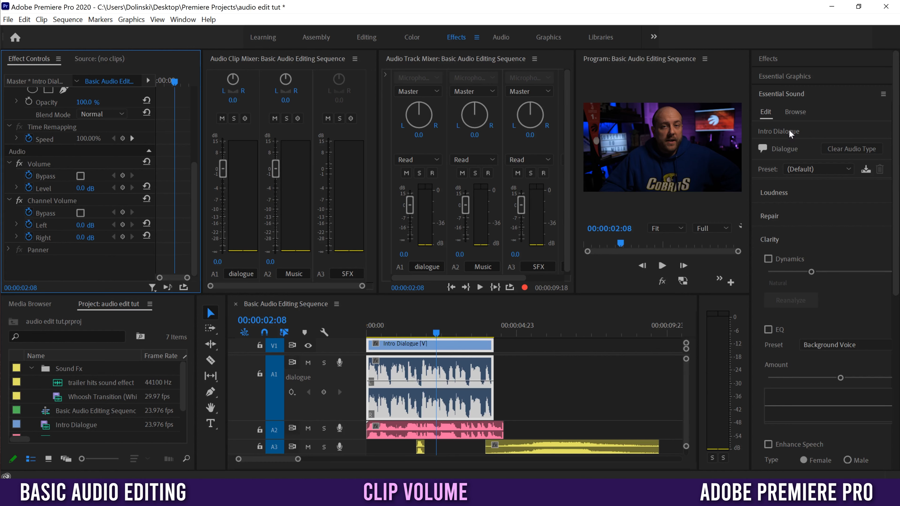
drag(899, 135, 899, 307)
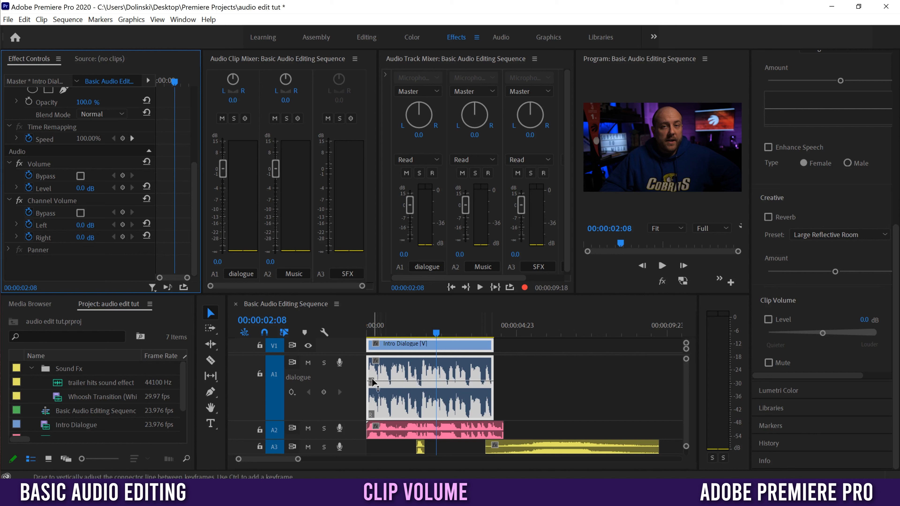
click(471, 385)
drag(470, 382, 470, 400)
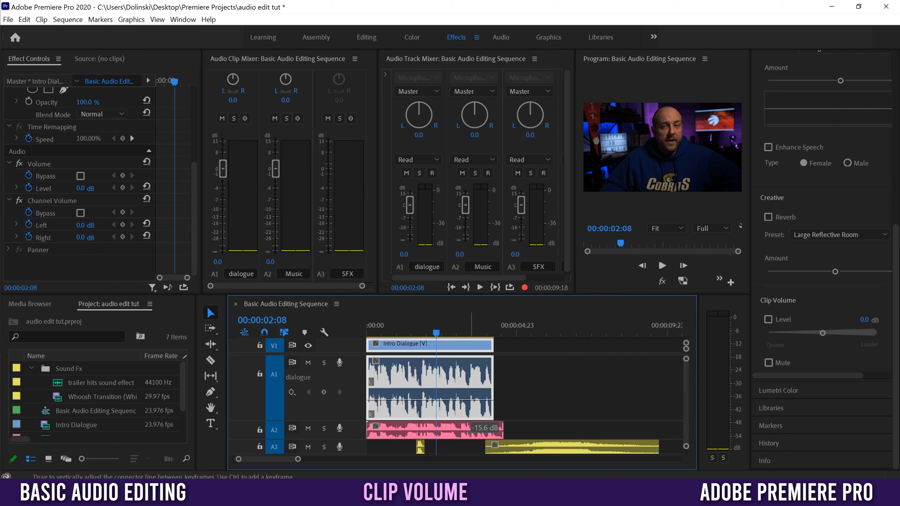
drag(470, 400, 470, 401)
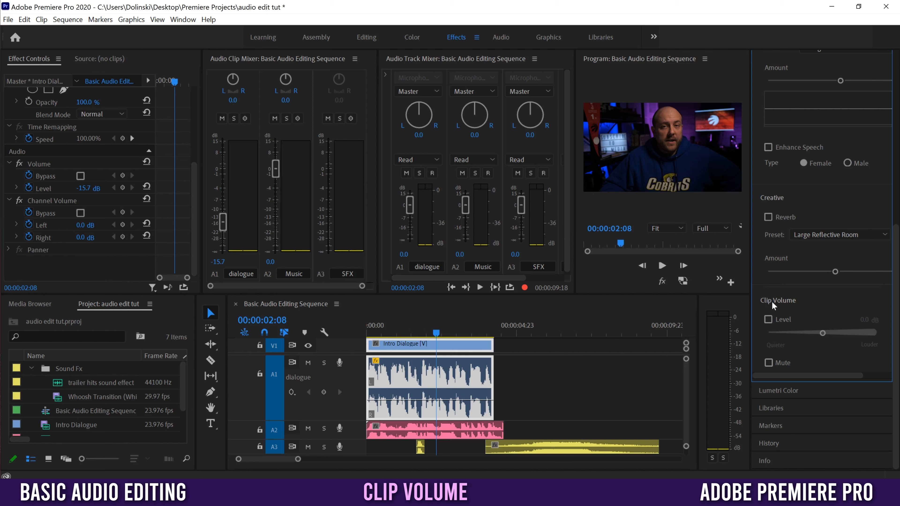
Enable and disable the Clip Volume level for Intro Dialogue in Essential Sound.
click(768, 321)
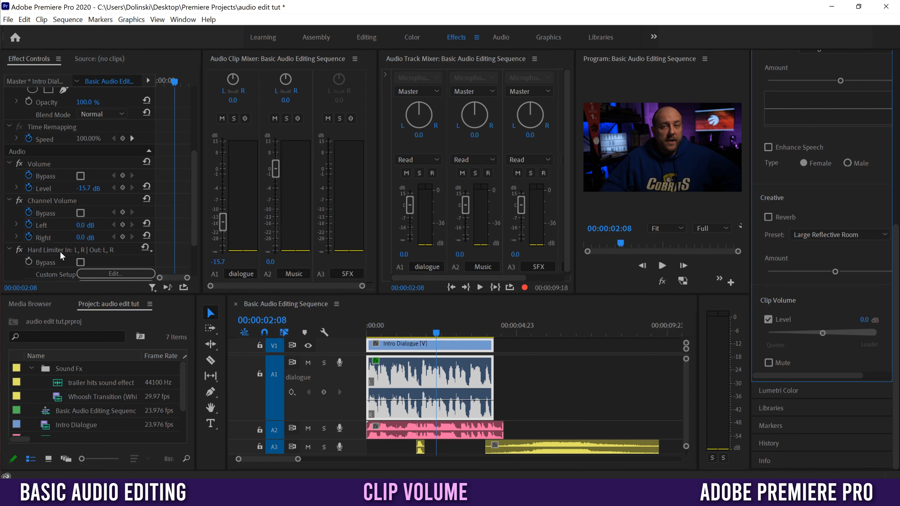
click(768, 319)
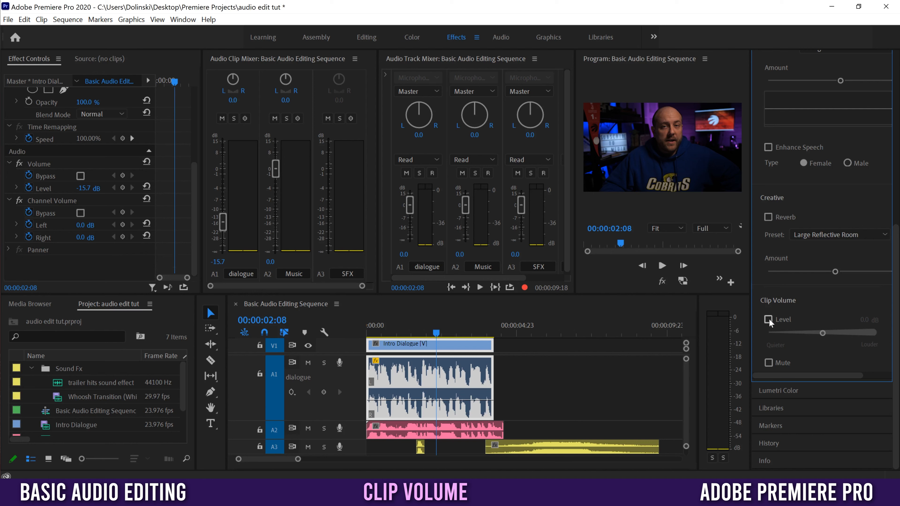
click(769, 319)
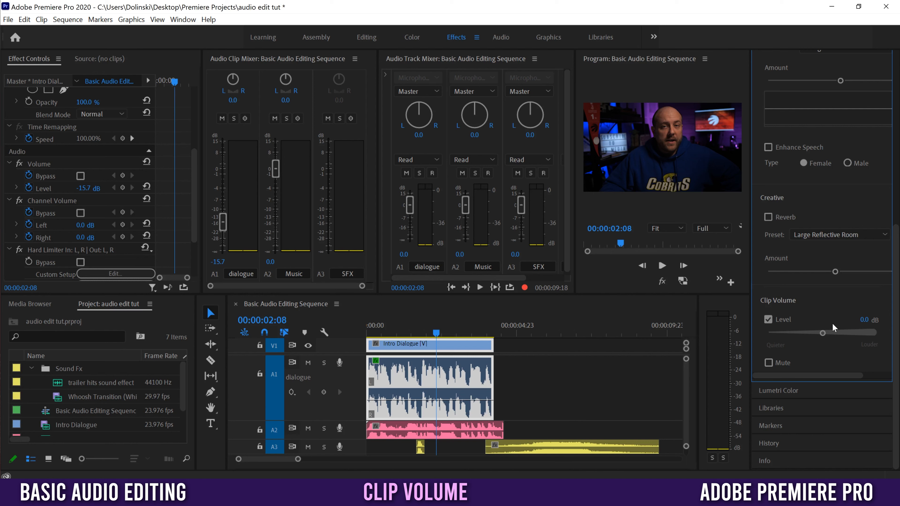
click(768, 320)
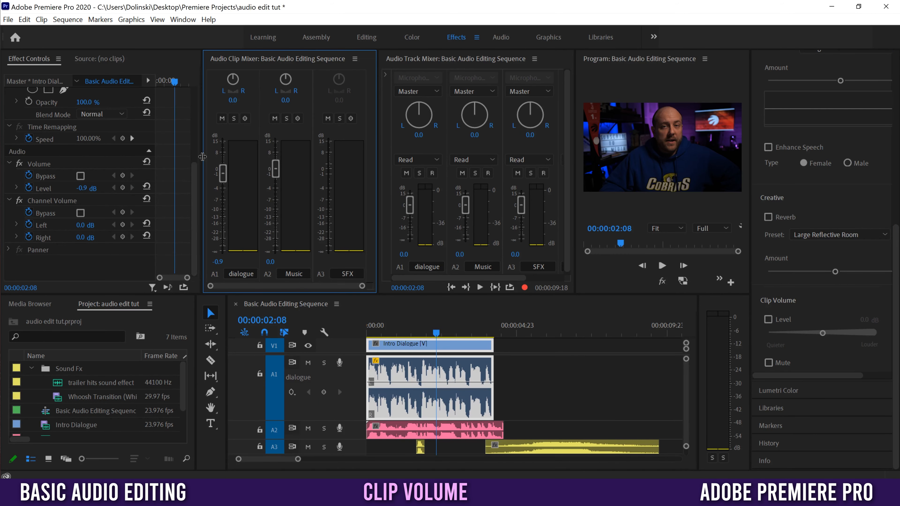
Try raising the Intro Dialogue volume level to 12.9 dB in Effect Controls with keyframing on, and undo the change.
drag(202, 156, 306, 158)
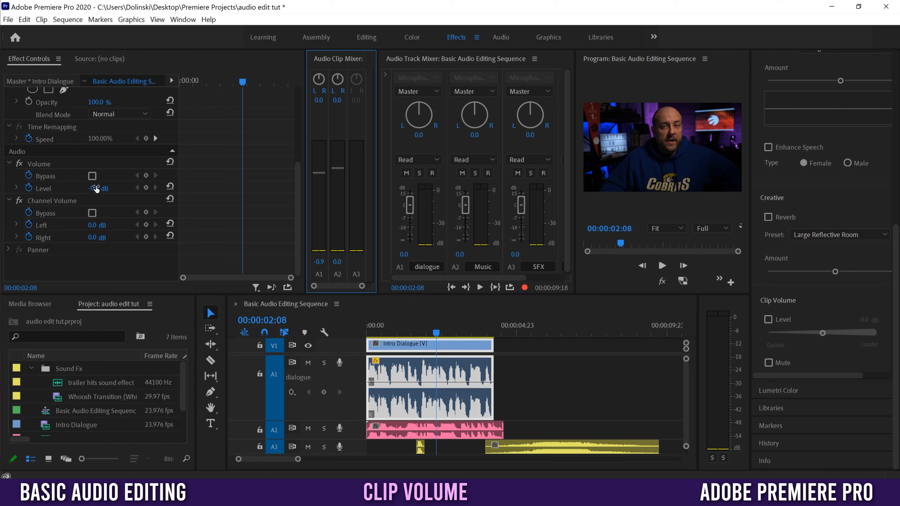
drag(95, 188, 145, 188)
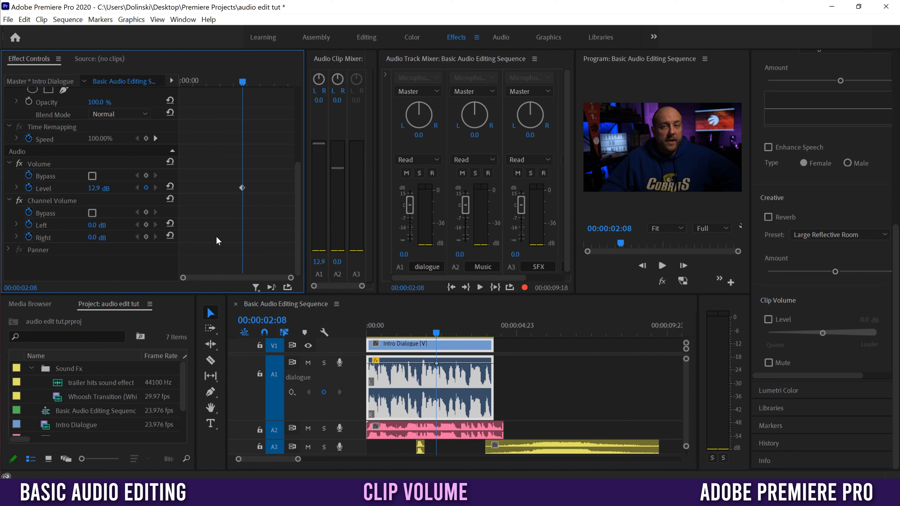
click(24, 20)
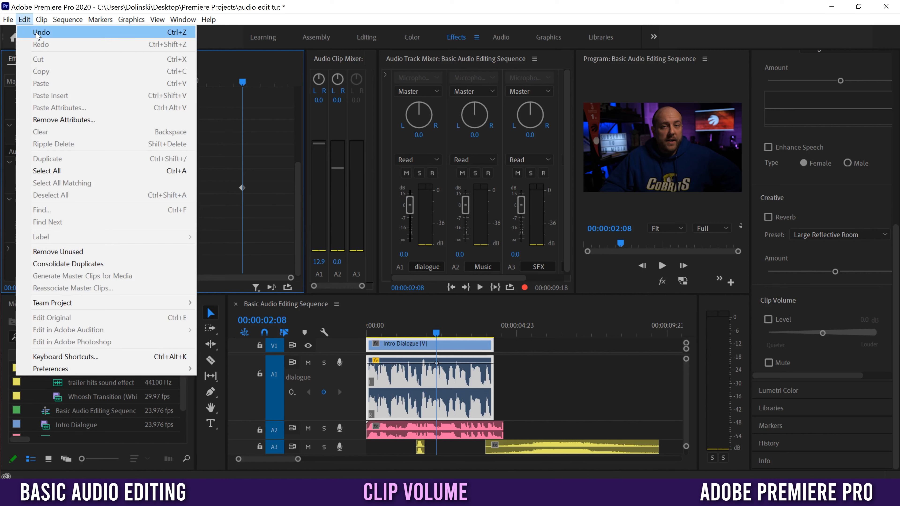
click(37, 34)
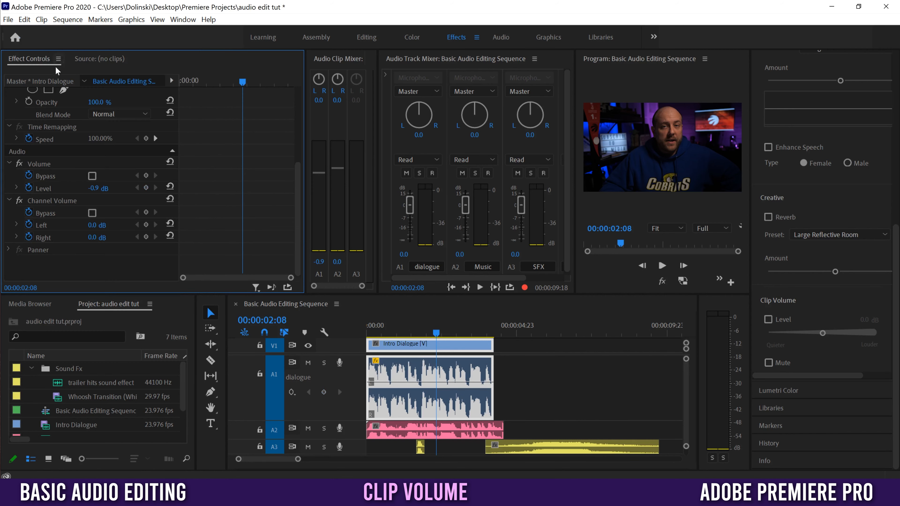
Turn off keyframing for the Intro Dialogue volume level and set the level to 0.0 dB.
click(29, 188)
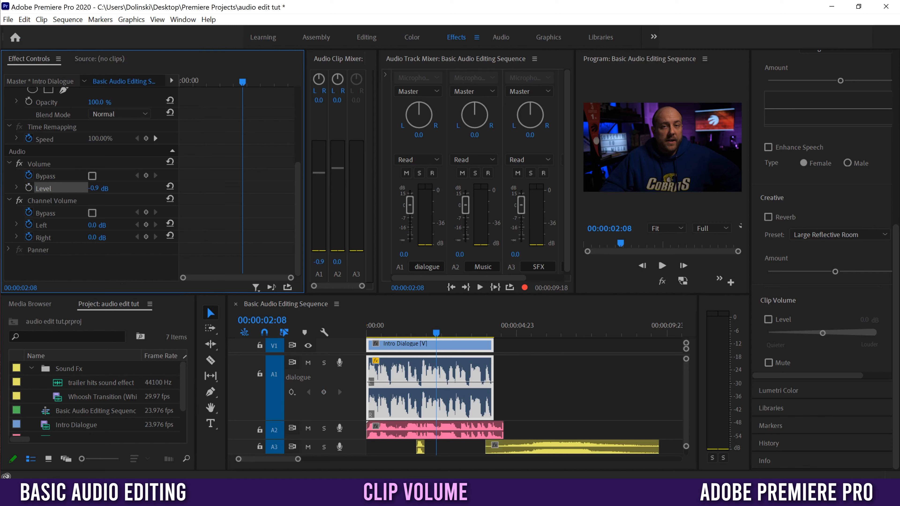
drag(305, 161, 190, 161)
drag(85, 188, 107, 192)
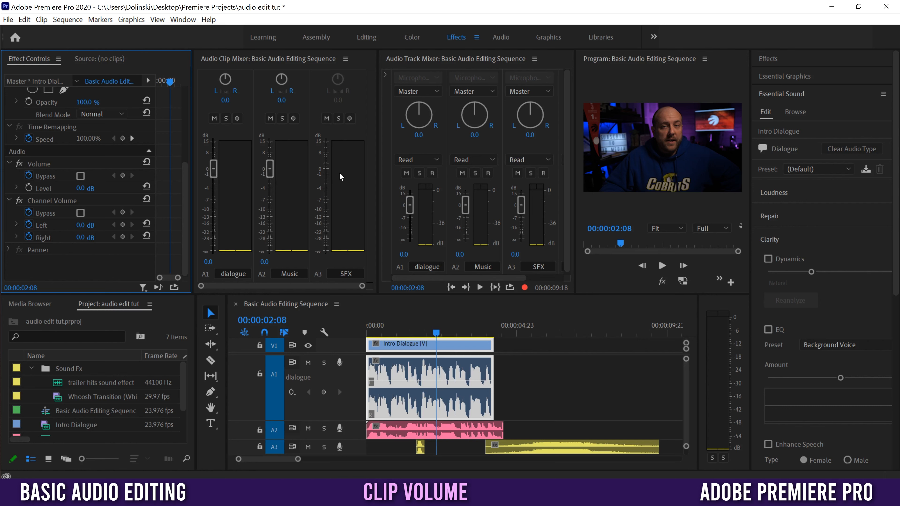
Move the playhead to 00:00:01:19 and inspect the volume settings of the whoosh, music and Intro Dialogue clips.
drag(437, 332, 420, 333)
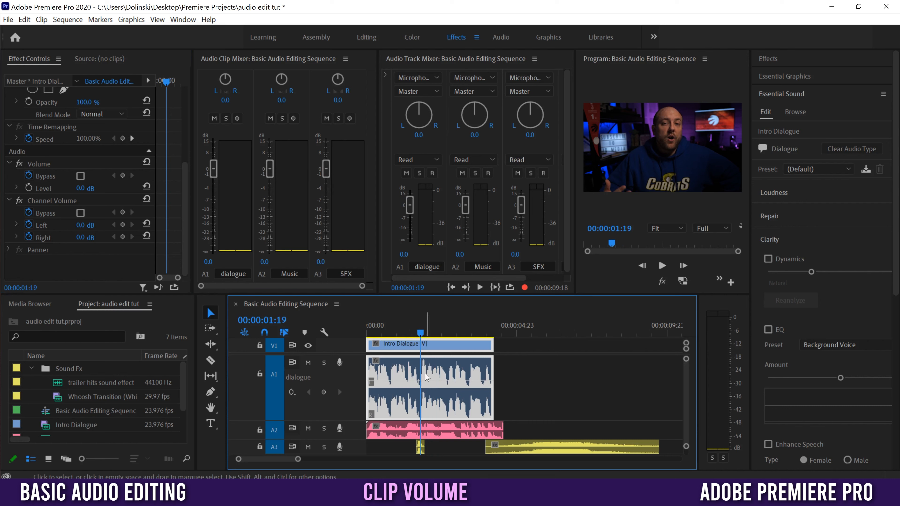
click(429, 430)
click(421, 449)
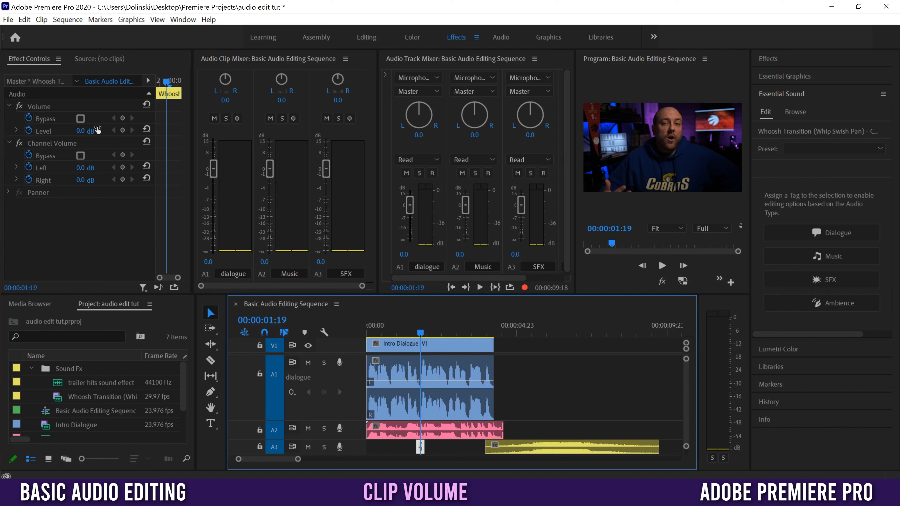
click(422, 430)
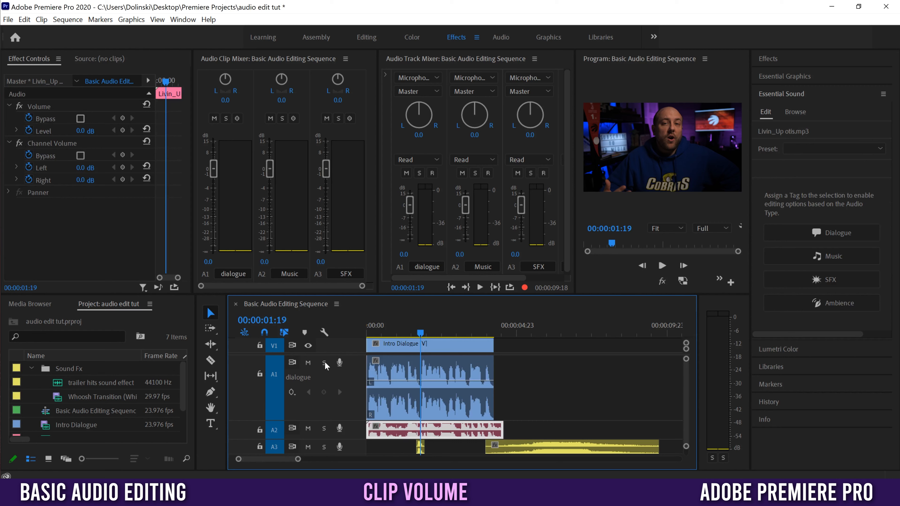
click(435, 403)
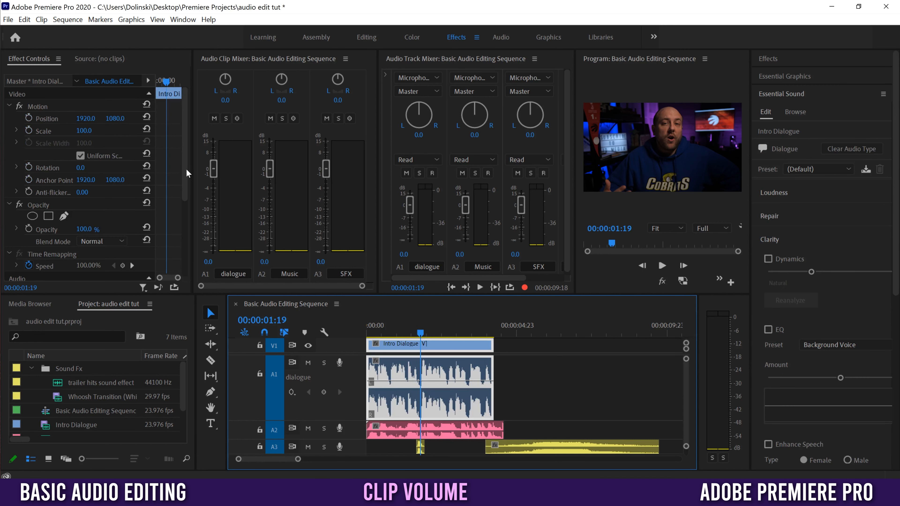
drag(183, 165, 185, 258)
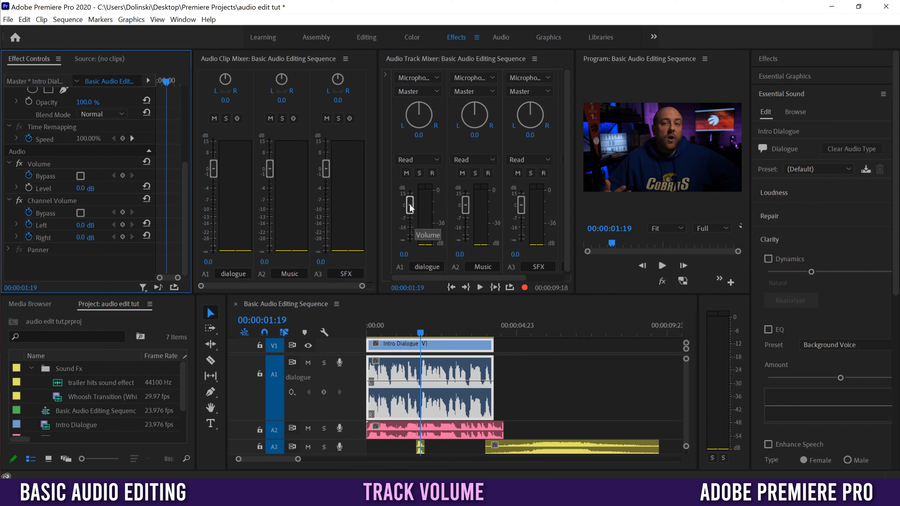
Try lowering the dialogue track volume to -8.9 dB in the Audio Track Mixer, and undo the change.
drag(410, 207, 410, 221)
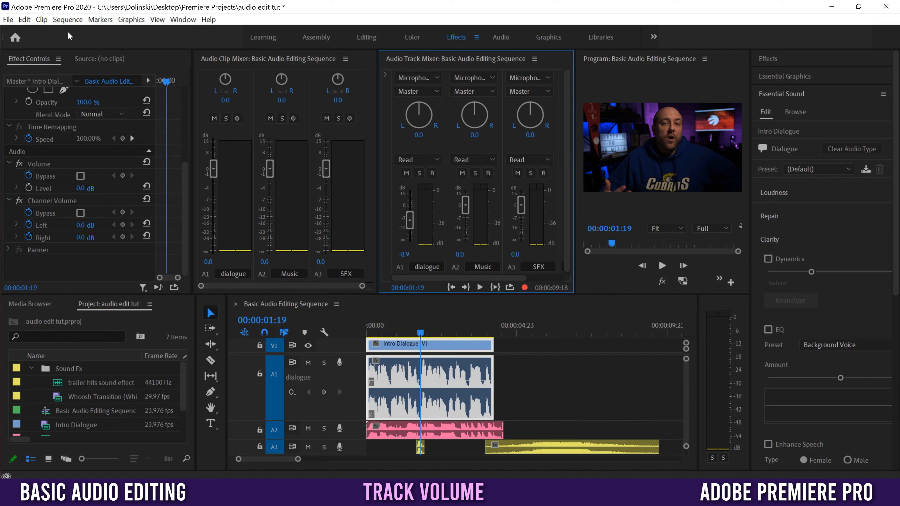
click(25, 20)
click(36, 31)
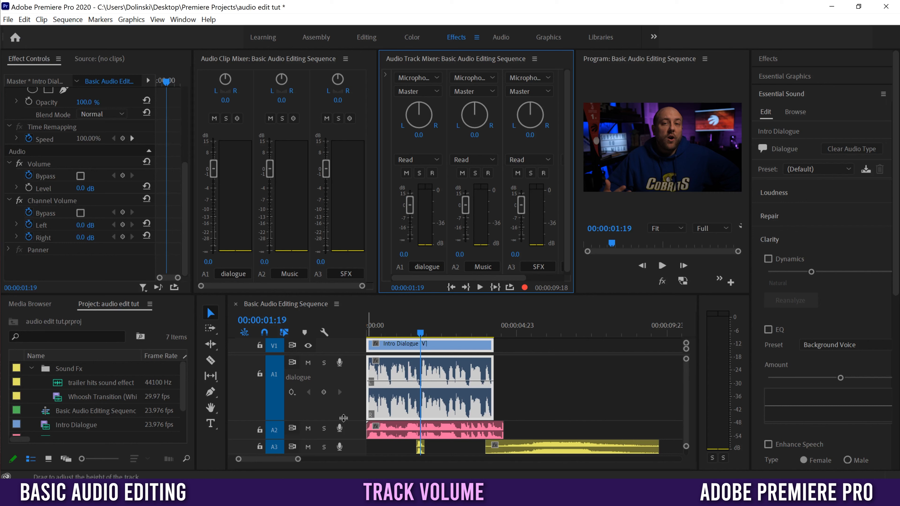
Switch dialogue track A1 from clip keyframes to track volume keyframes.
click(295, 393)
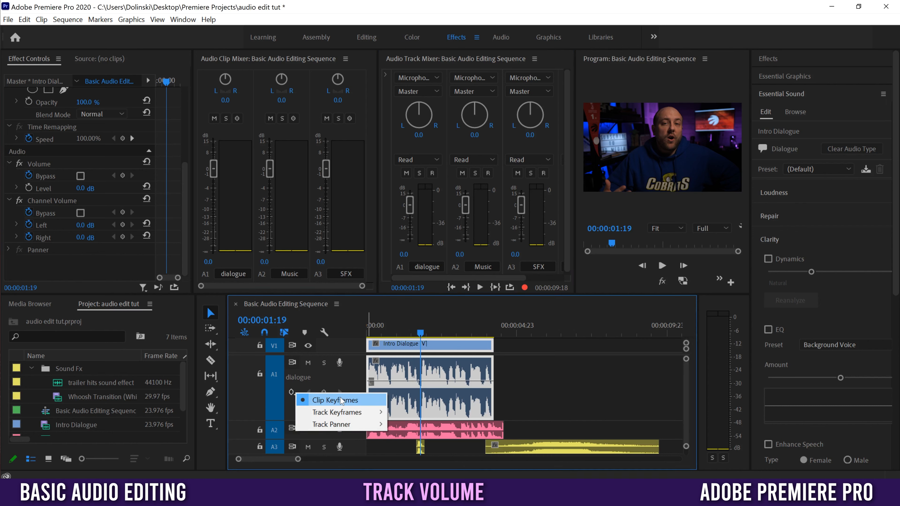
mouse_move(333, 413)
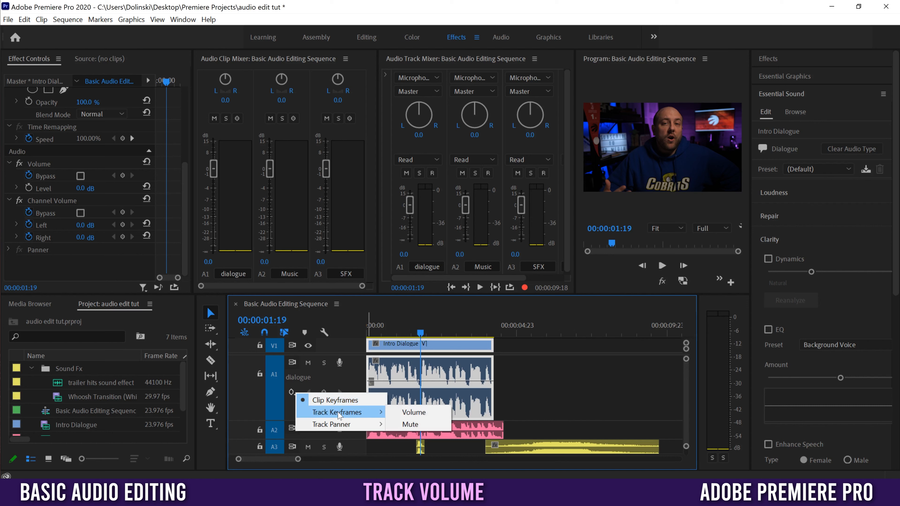
click(414, 412)
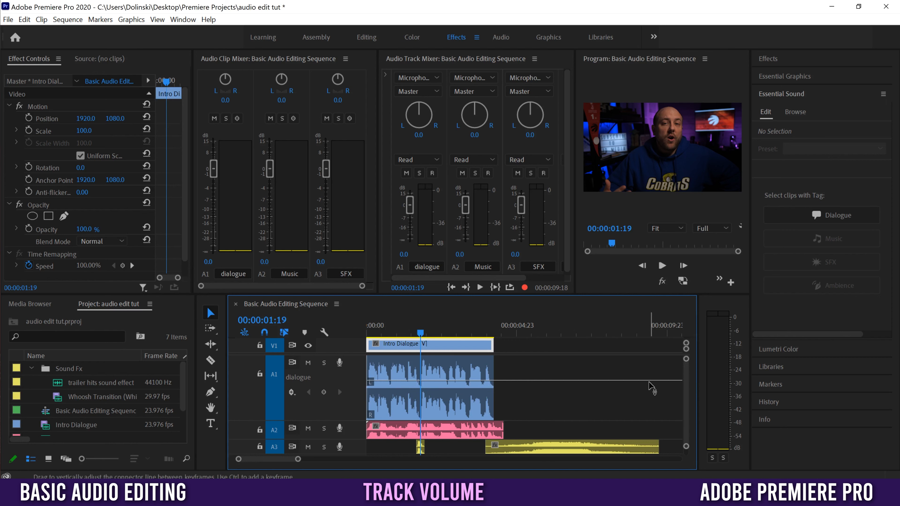
Add the Only Right Chanel clip after Intro Dialogue on V1 and A1, and lower the dialogue track volume to -8.0 dB.
scroll(122, 403, down, 2)
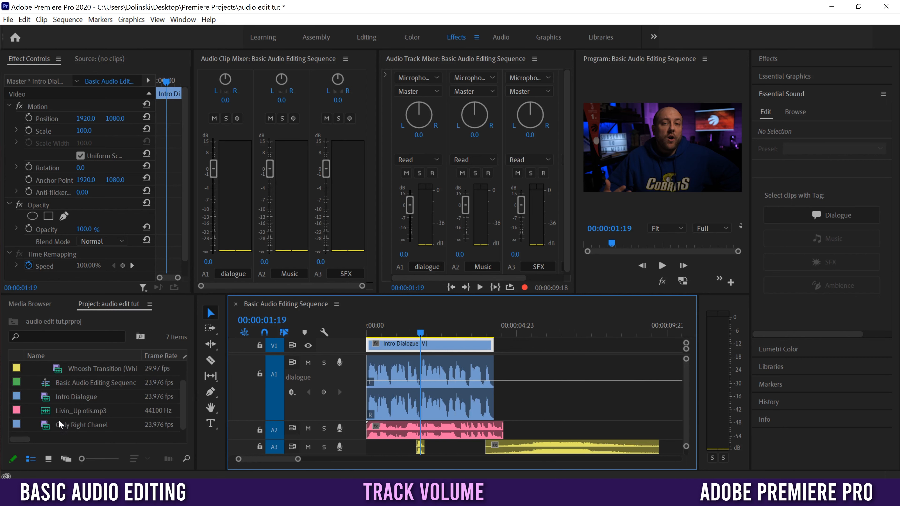
drag(45, 426, 520, 359)
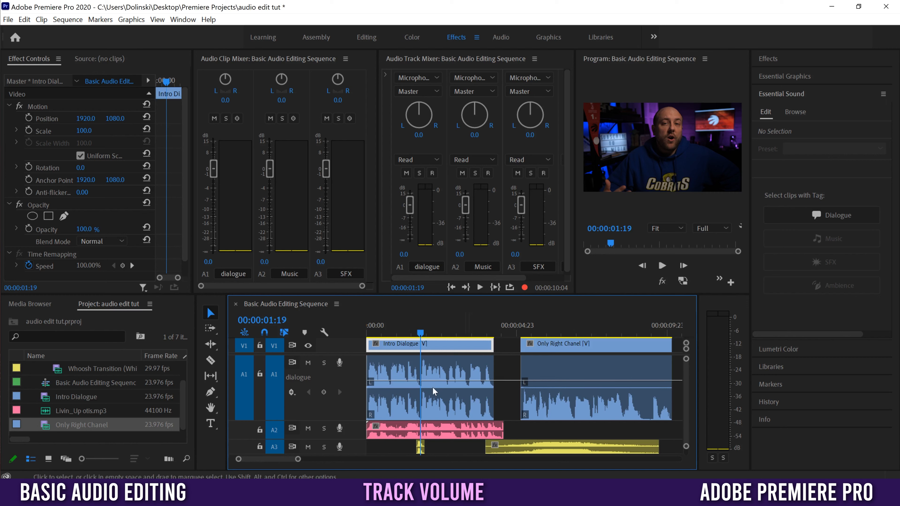
drag(409, 207, 410, 209)
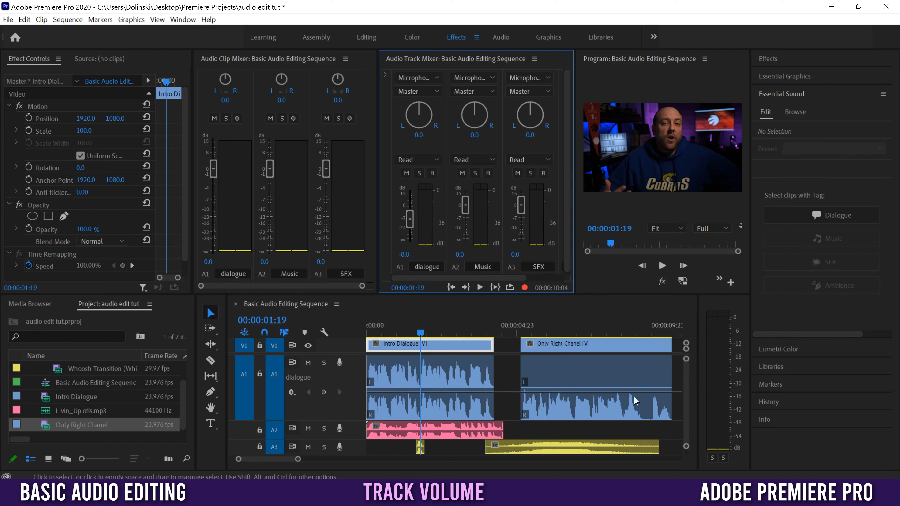
Enlarge music track A2, show its track volume keyframes, and lower the track volume to -21.2 dB.
drag(350, 376, 350, 435)
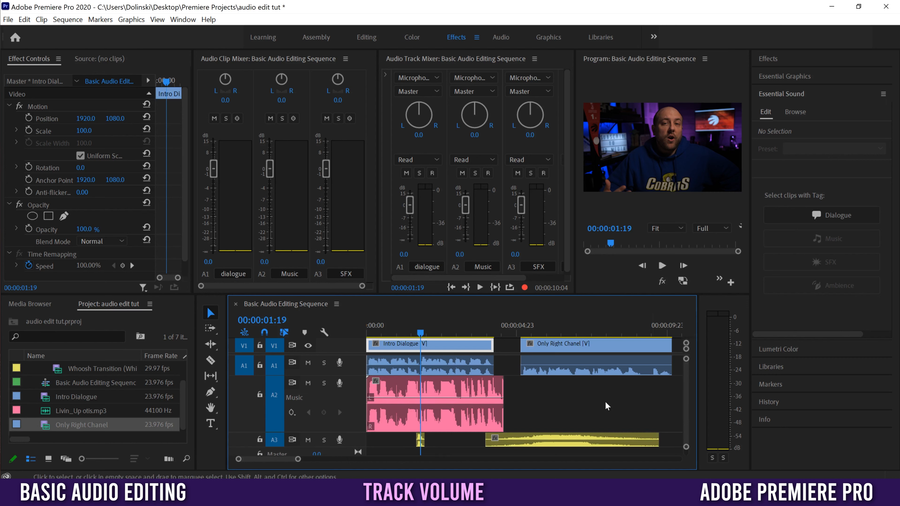
click(297, 416)
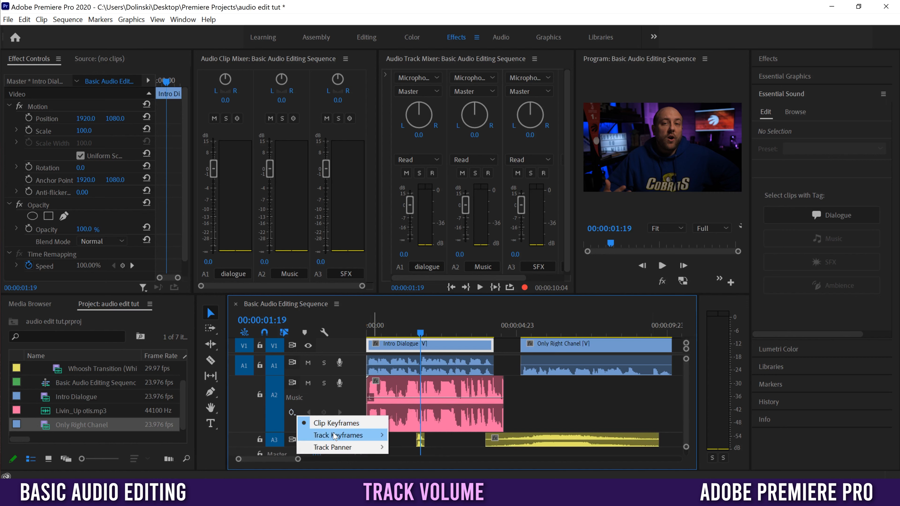
mouse_move(340, 436)
click(417, 436)
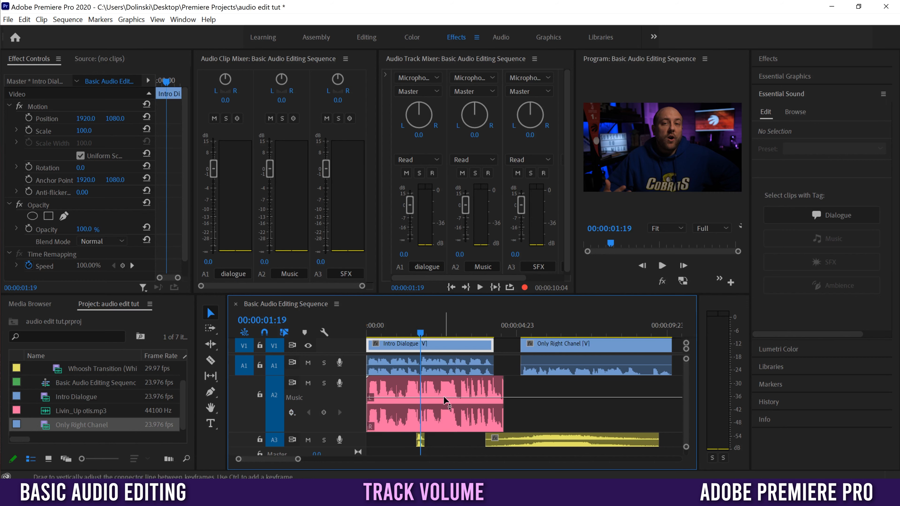
drag(445, 398, 444, 417)
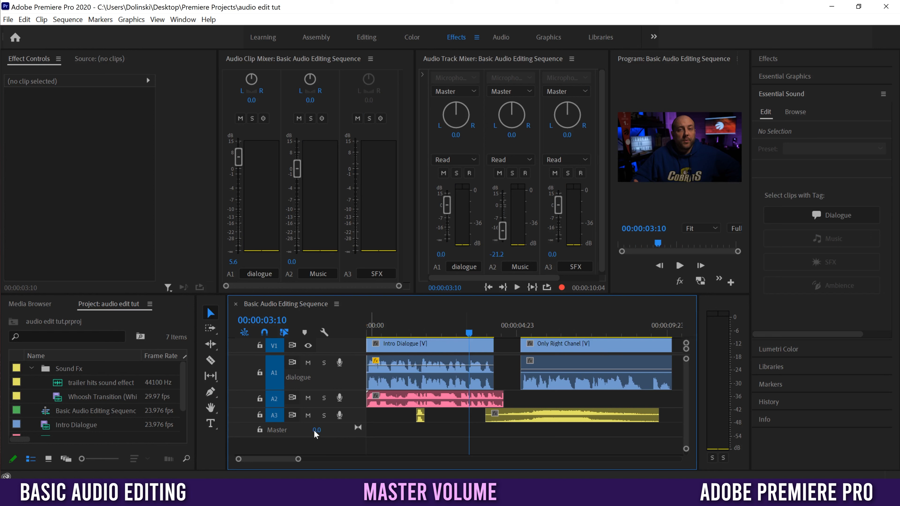
Widen the Audio Track Mixer to reveal the Master channel and lower the master volume to -9.0 dB.
drag(416, 177, 341, 172)
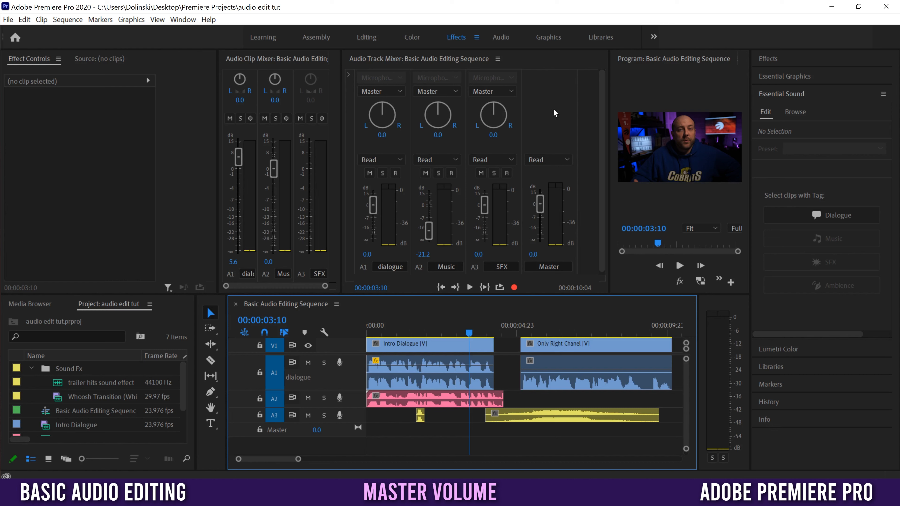
drag(317, 430, 266, 428)
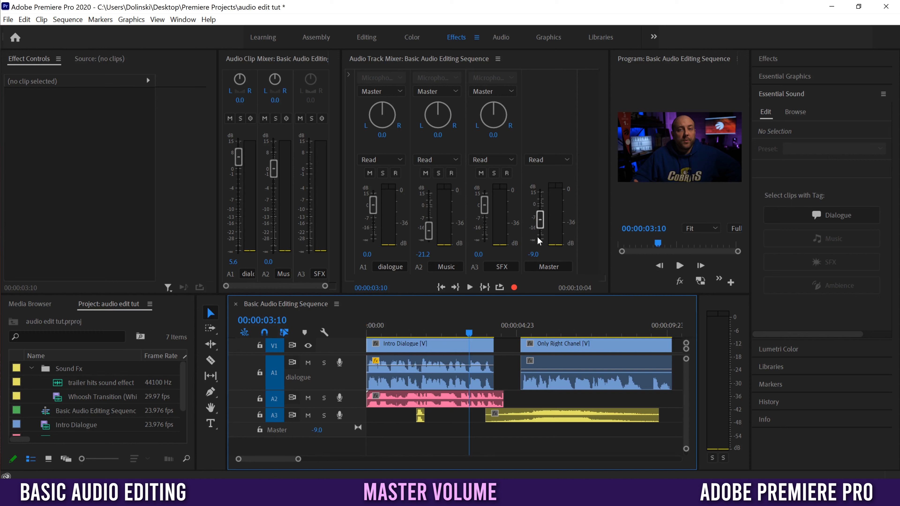
Raise the master volume to -4.2 dB in the Audio Track Mixer.
drag(540, 221, 542, 214)
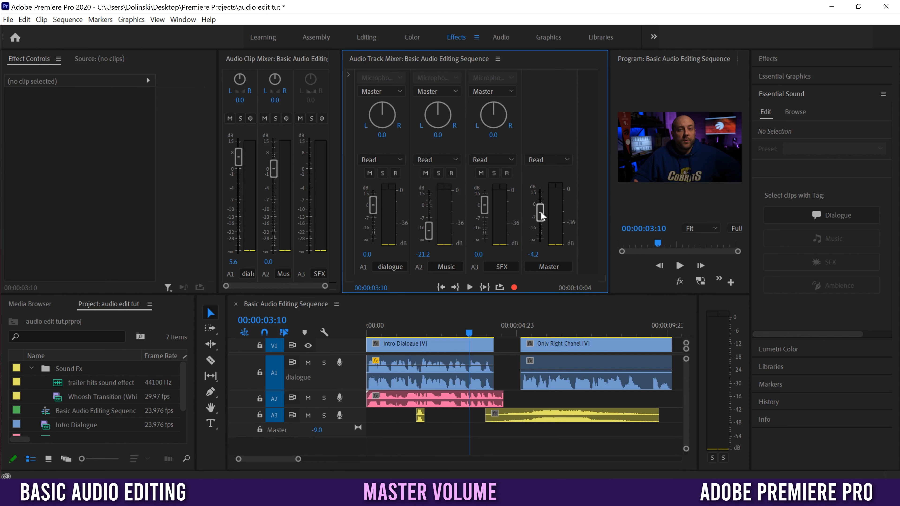
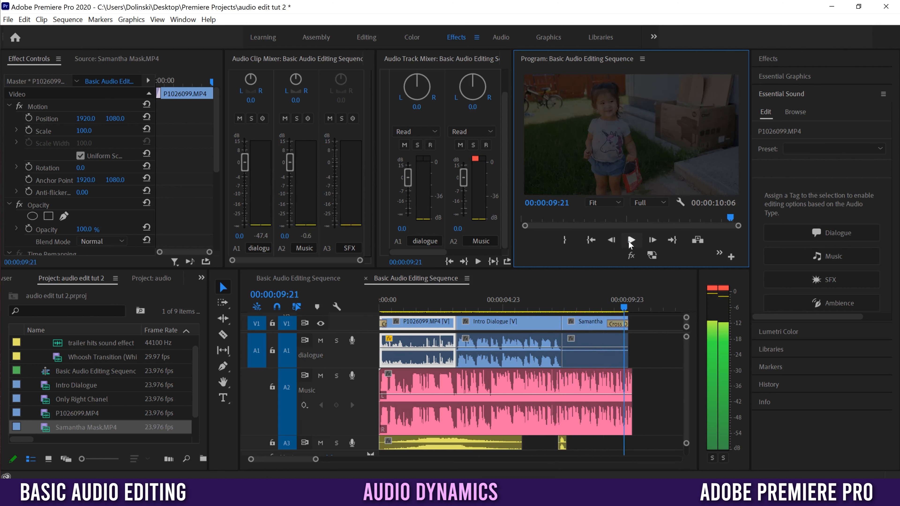
Select the music clip on A2 and add a volume keyframe at 00:00:03:00, just before Intro Dialogue starts.
click(410, 325)
click(461, 305)
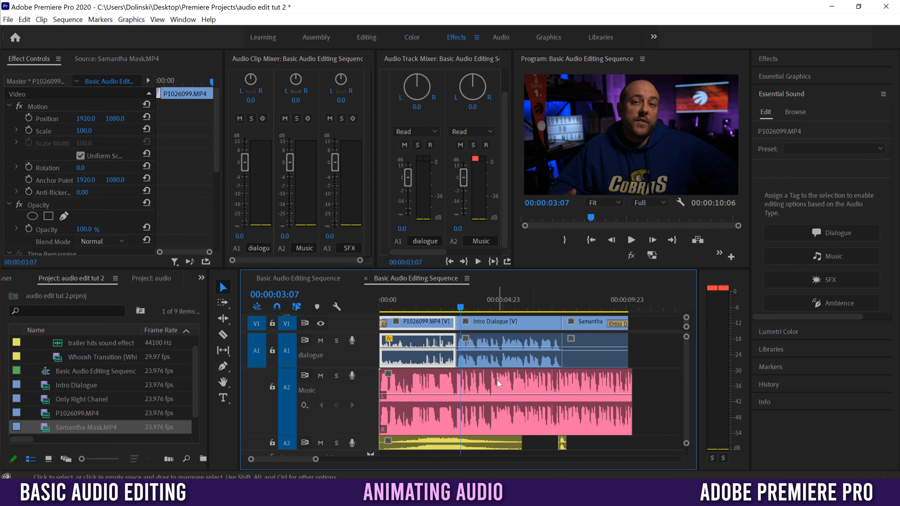
click(497, 387)
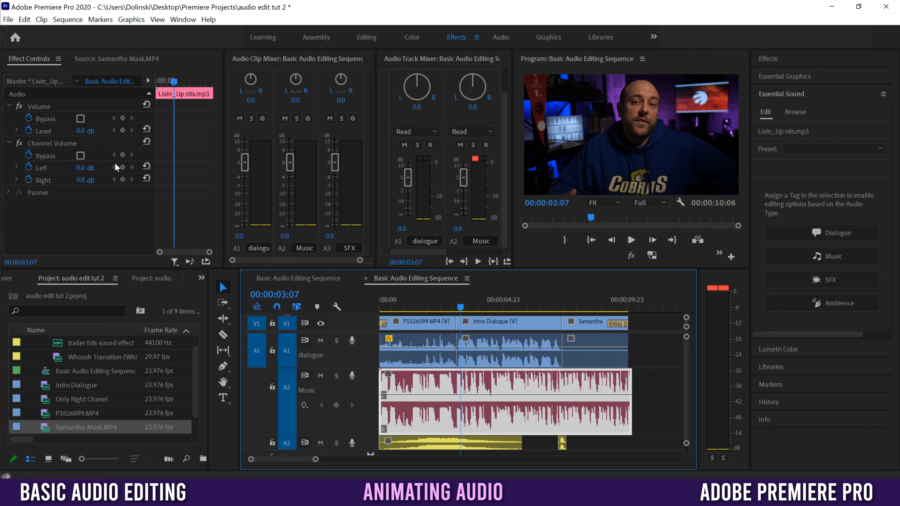
mouse_move(364, 433)
mouse_down()
mouse_move(367, 390)
mouse_move(368, 438)
mouse_up()
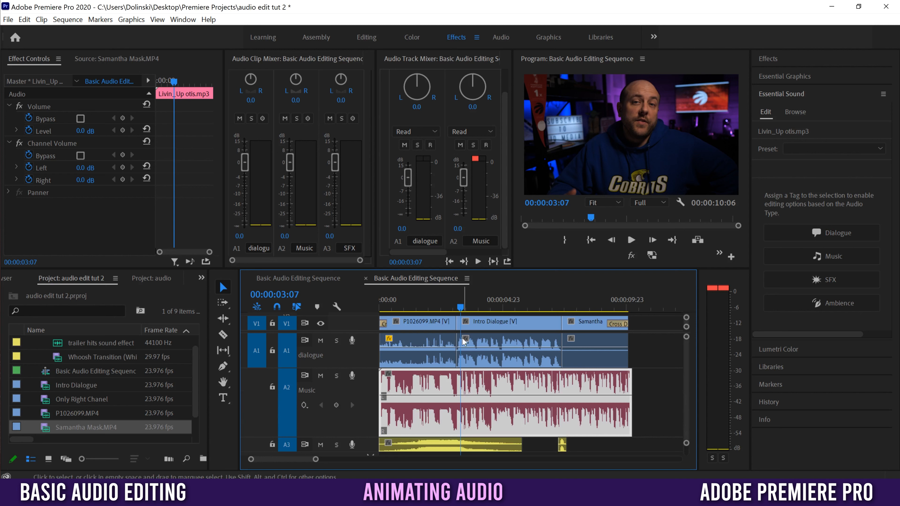
drag(463, 301, 456, 302)
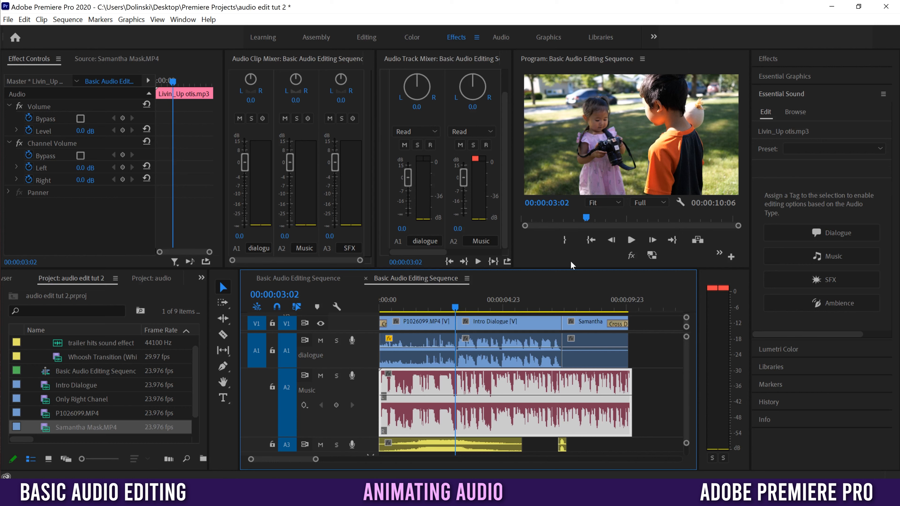
click(612, 241)
click(611, 241)
click(611, 241)
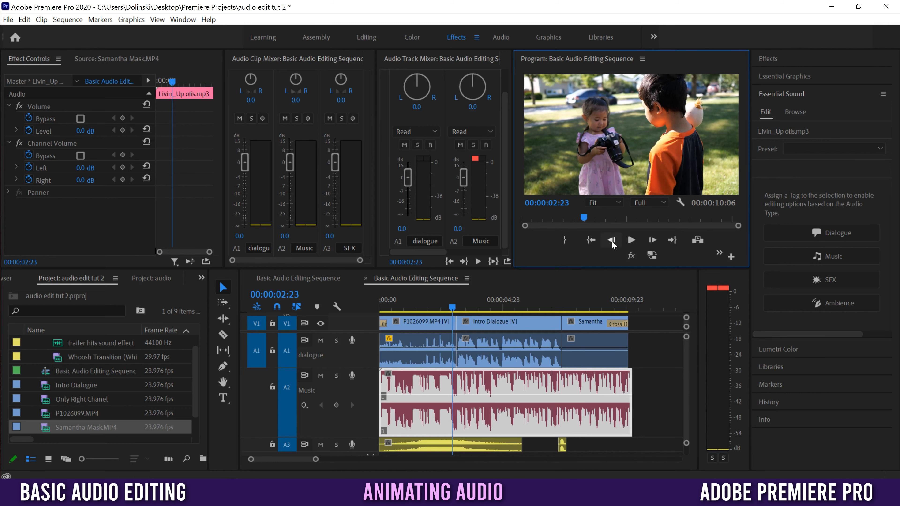
click(652, 240)
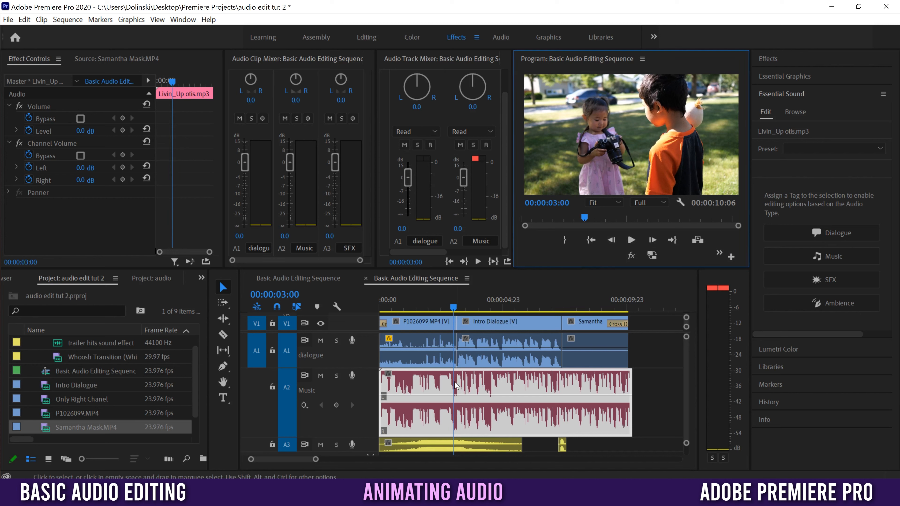
click(336, 406)
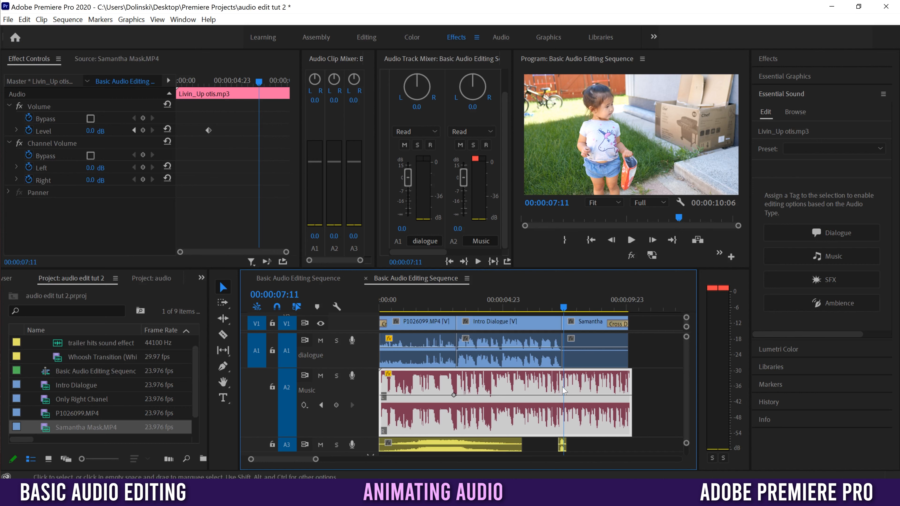
Set the music clip on A2 to show its Volume Level clip keyframes.
right_click(474, 389)
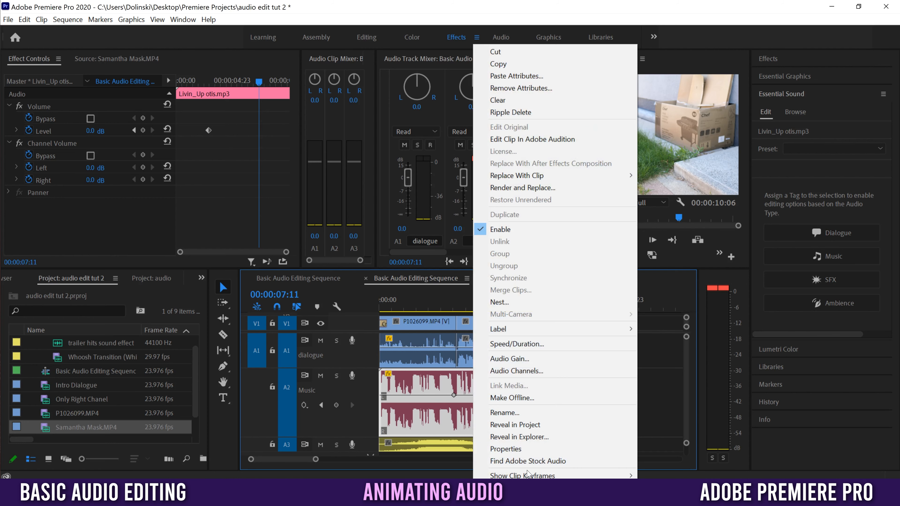
mouse_move(540, 475)
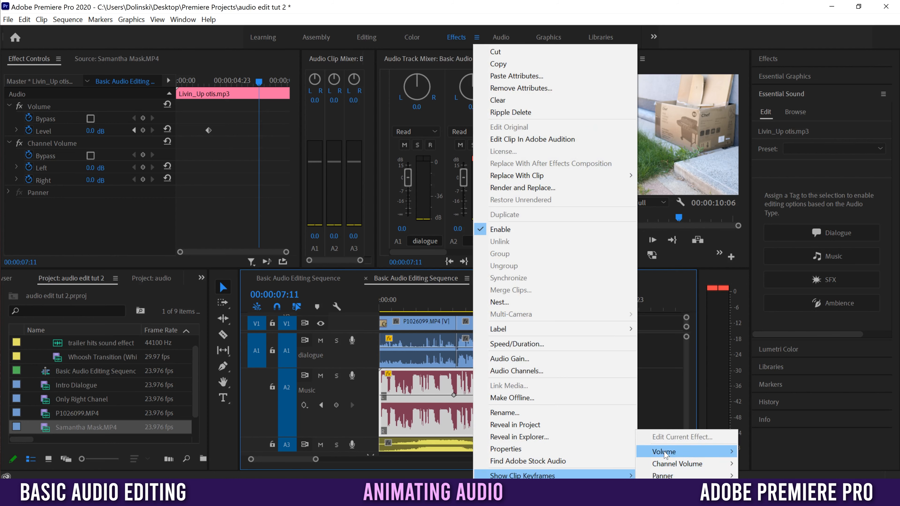
mouse_move(664, 454)
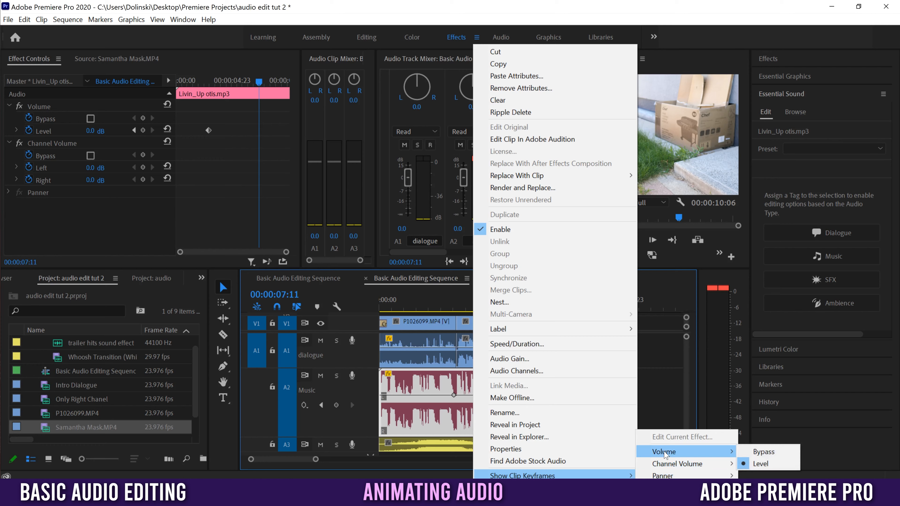
click(760, 464)
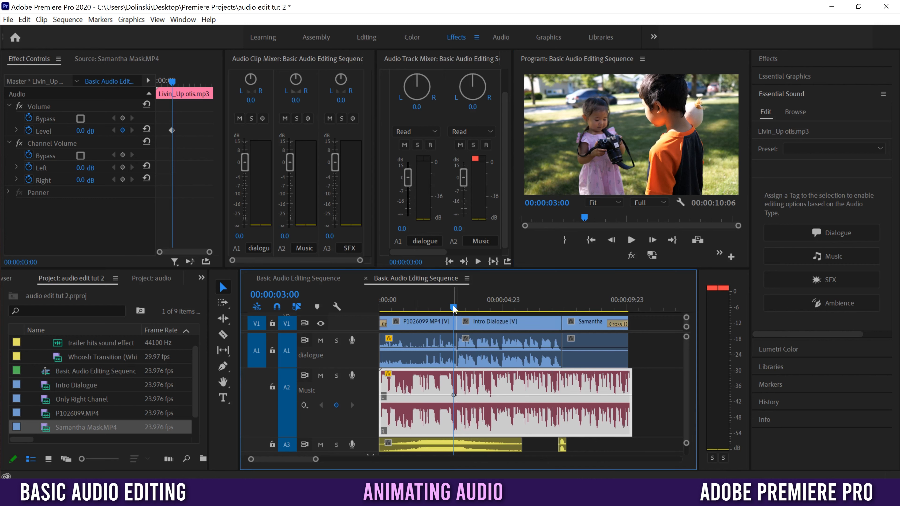
Add a second volume keyframe to the music clip at 00:00:03:06 and lower it to -20.0 dB.
drag(454, 308, 459, 308)
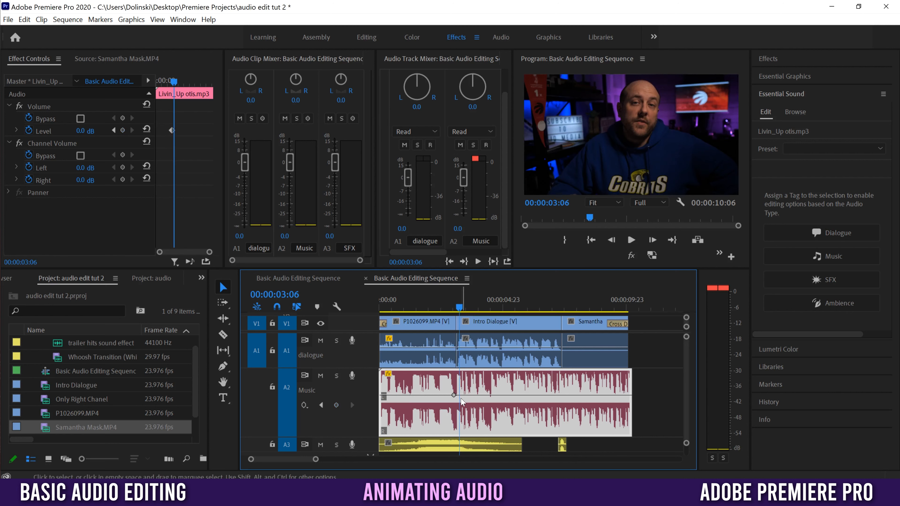
click(336, 407)
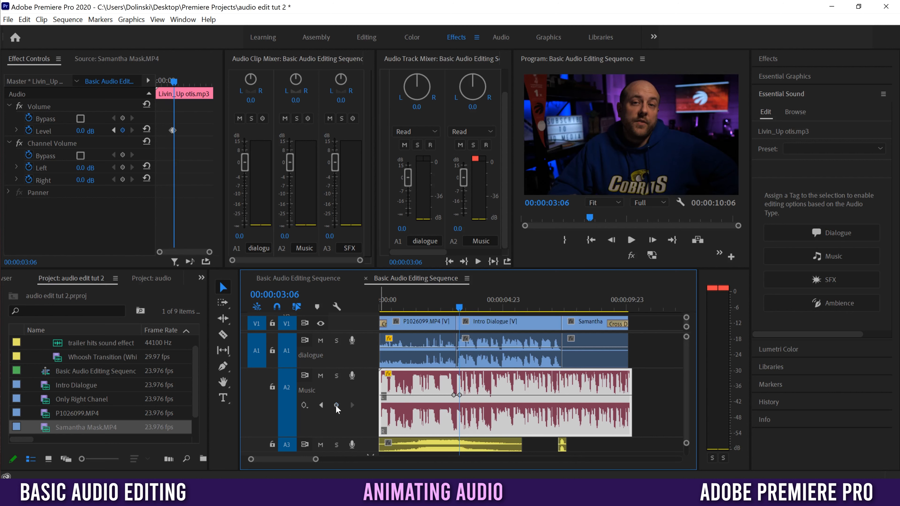
drag(460, 396, 460, 420)
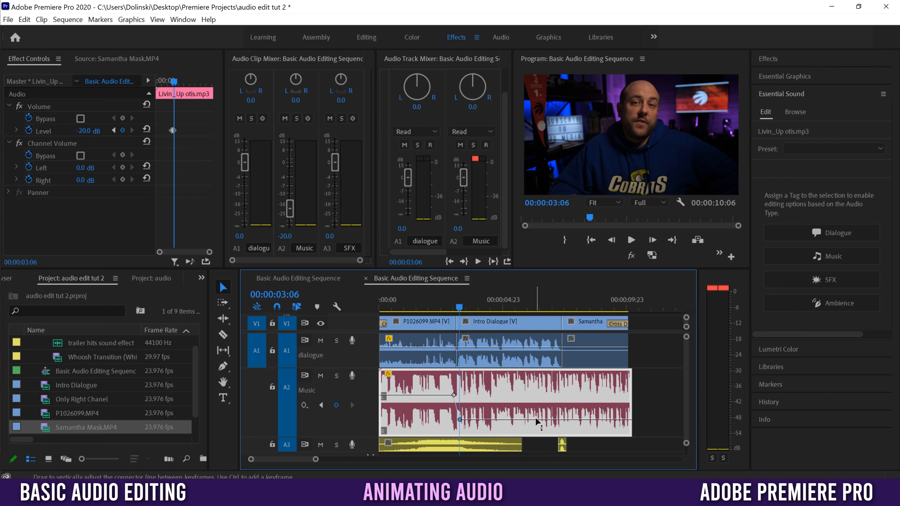
Add volume keyframes to the music clip at 00:00:07:04 and 00:00:07:11, around the end of Intro Dialogue.
click(559, 303)
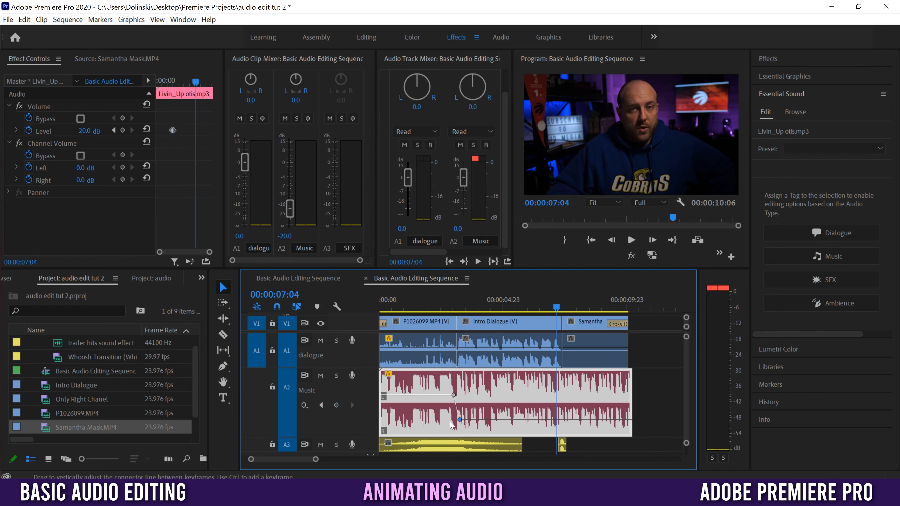
click(337, 407)
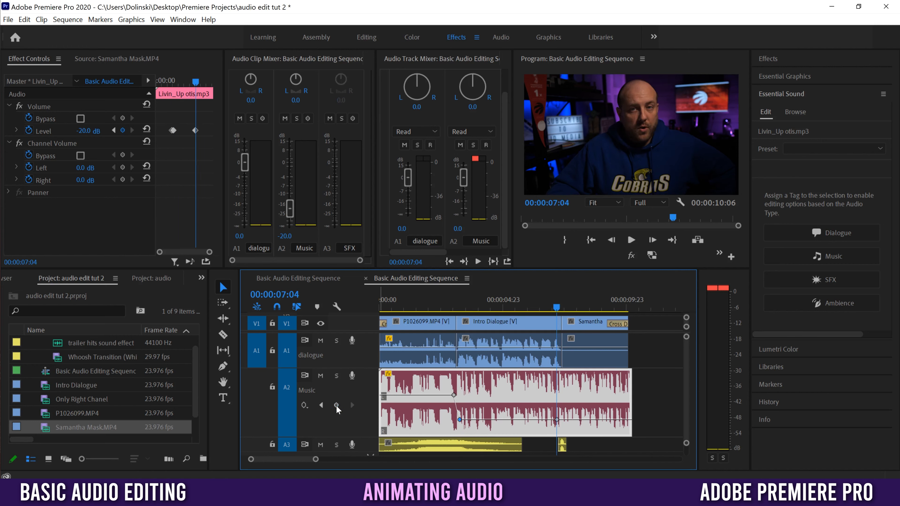
drag(560, 308, 566, 308)
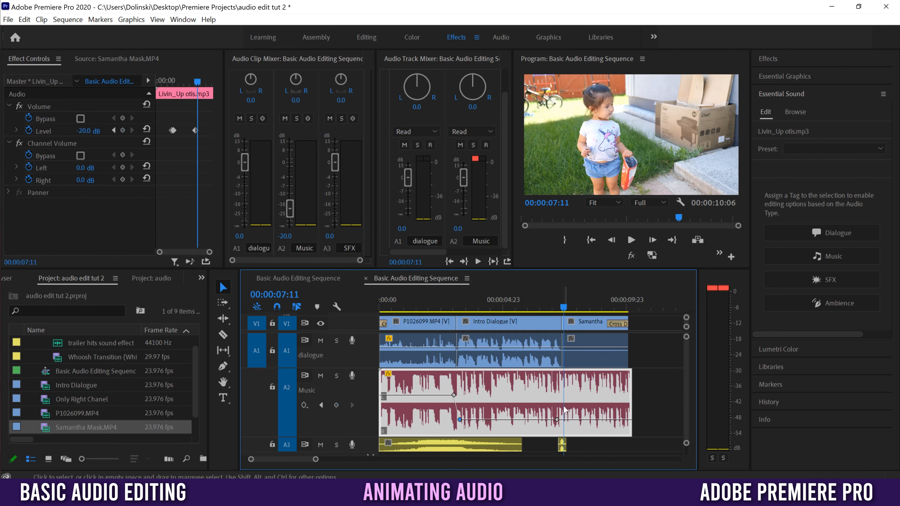
click(336, 406)
Set the music clip's keyframe at 00:00:07:11 to 0 dB and widen the Effect Controls keyframe area.
drag(565, 420, 564, 396)
key(ctrl+z)
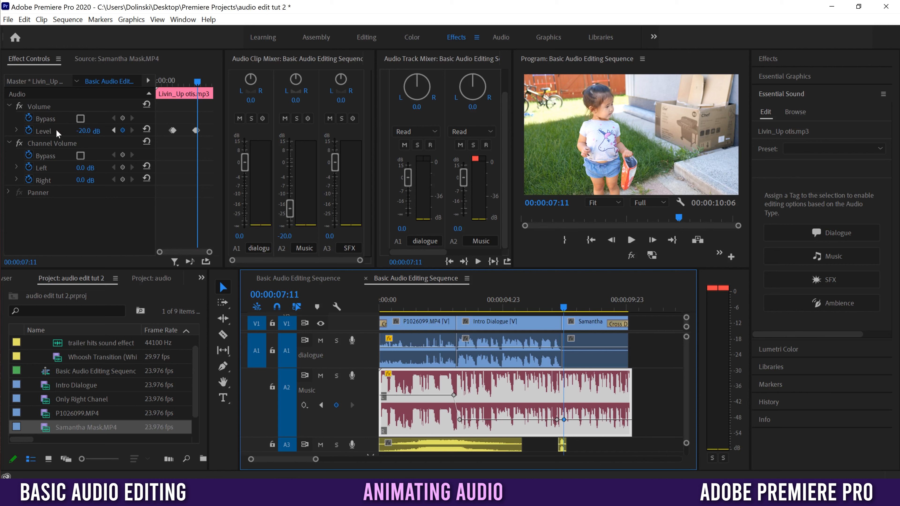
click(286, 236)
text(0)
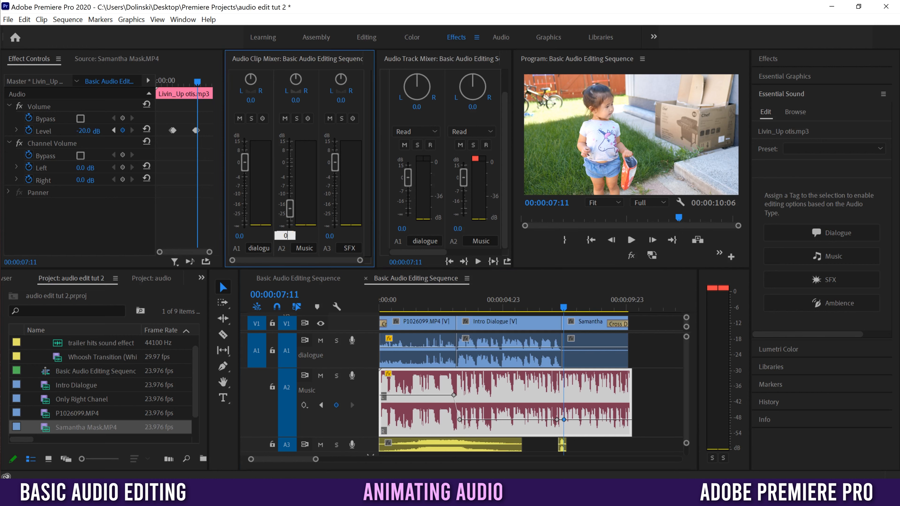
key(Return)
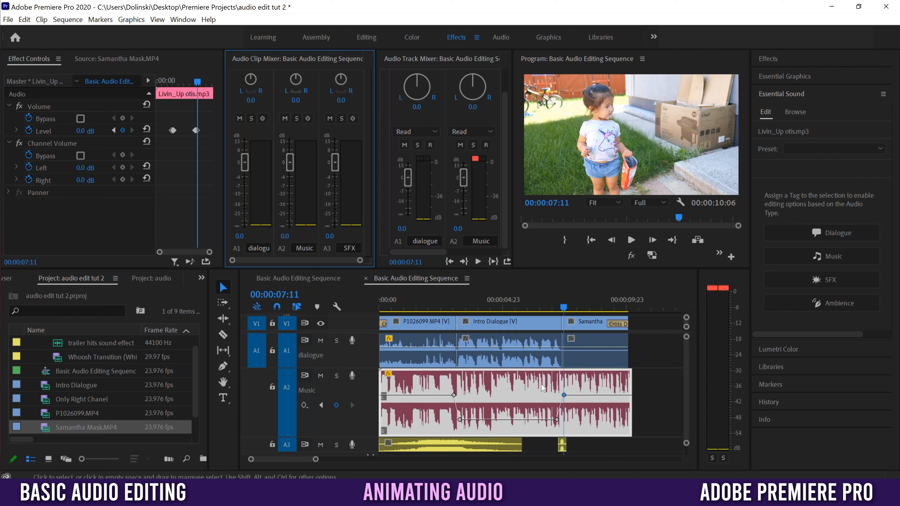
drag(224, 158, 303, 158)
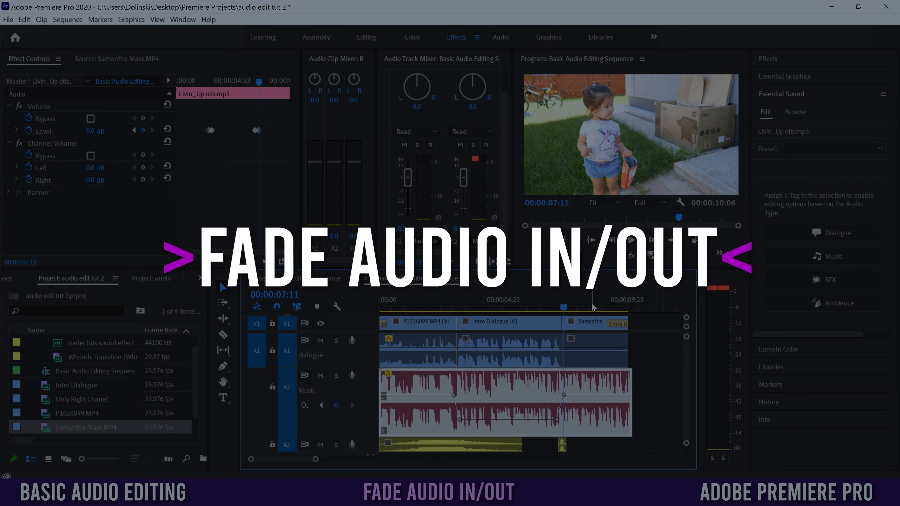
Fade out the music clip with volume keyframes at 00:00:09:01 and 00:00:10:05, lowering the last one to minus infinity.
click(602, 303)
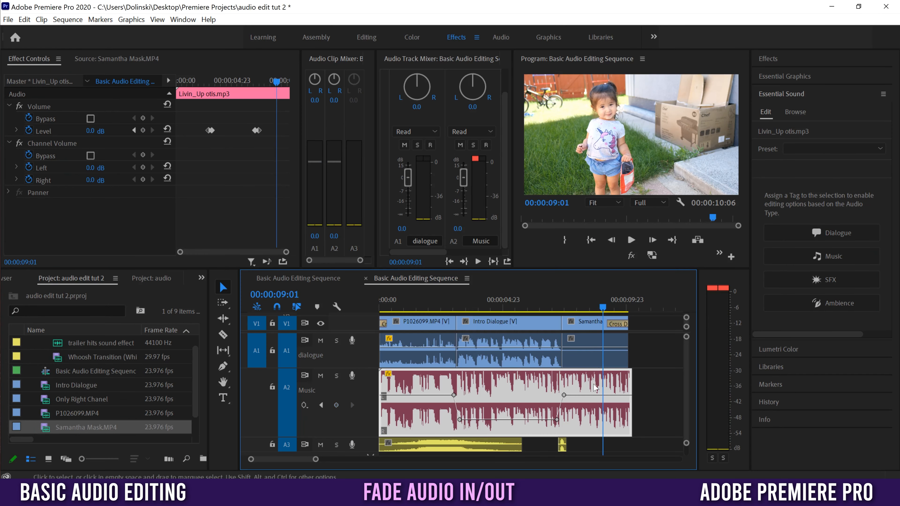
click(336, 405)
drag(615, 307, 634, 302)
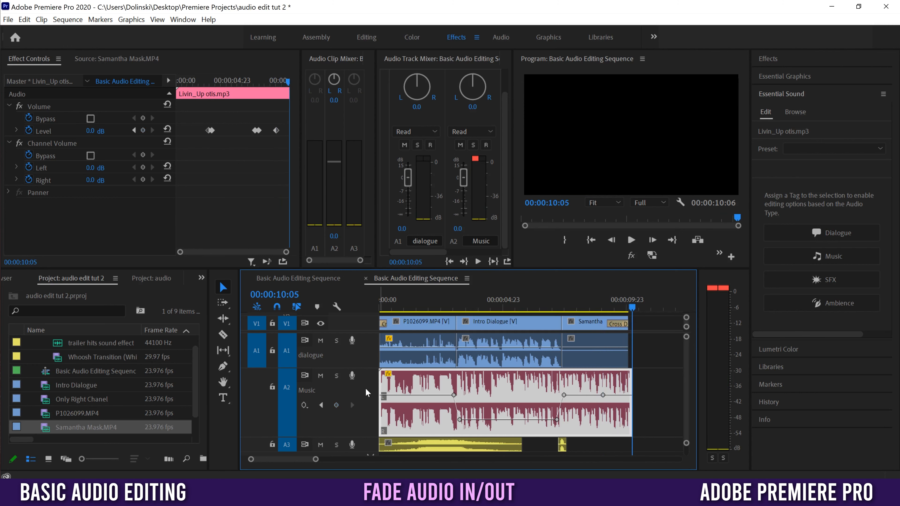
click(337, 405)
drag(92, 131, 43, 131)
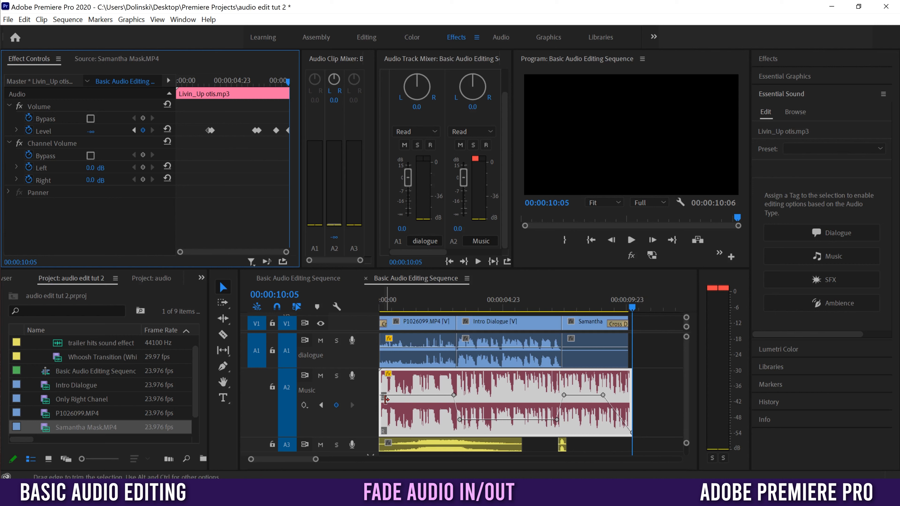
Try to fade in the music clip with volume keyframes shortly after its start and at the sequence's first frame.
drag(392, 302, 406, 306)
click(336, 406)
key(Home)
click(337, 406)
mouse_move(94, 131)
mouse_down()
mouse_move(83, 132)
mouse_move(105, 128)
mouse_up()
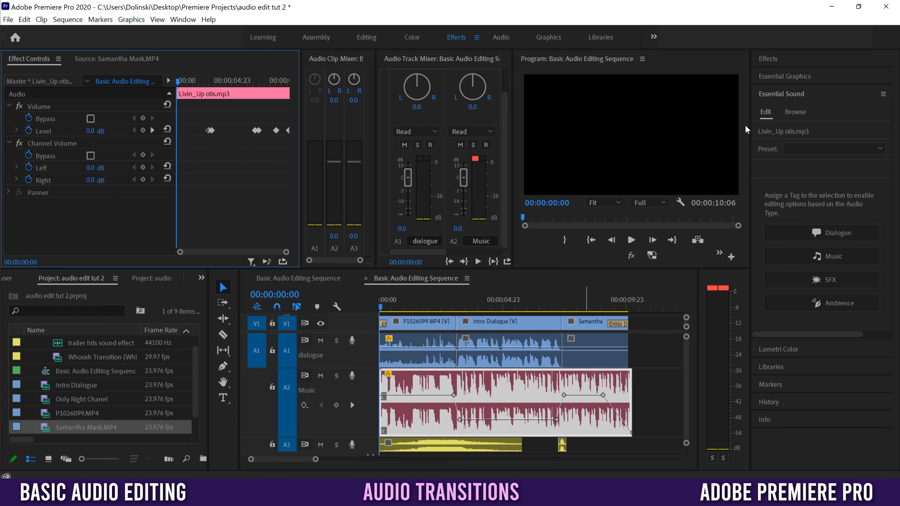
Apply the Constant Power crossfade to both cuts and to the start and end of the clips on dialogue track A1.
click(776, 58)
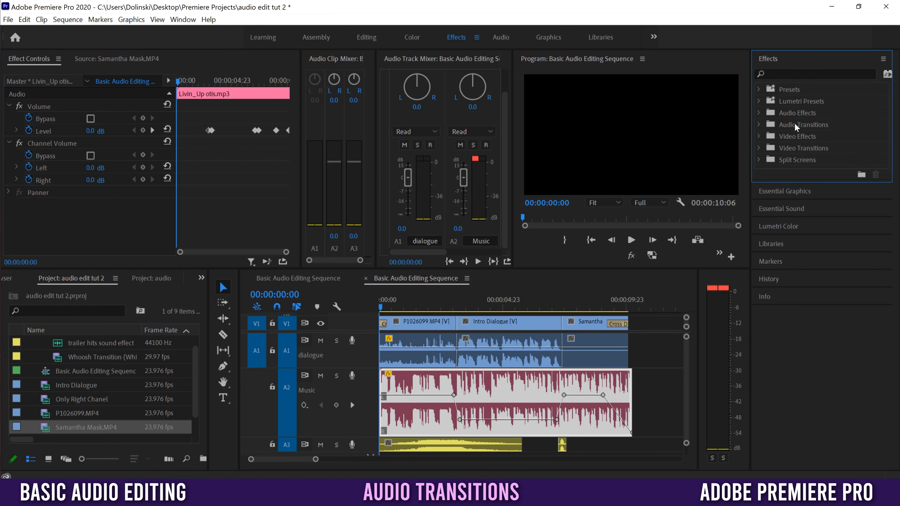
click(759, 124)
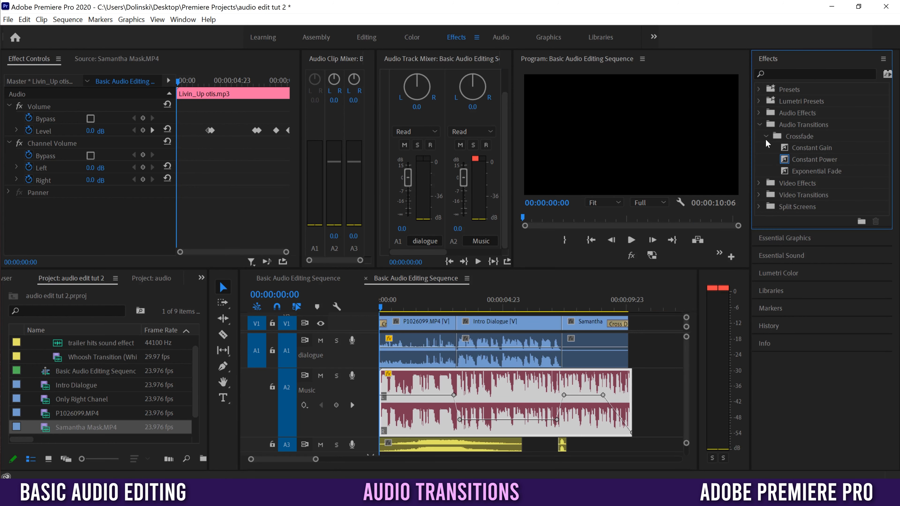
click(786, 162)
drag(600, 315, 561, 346)
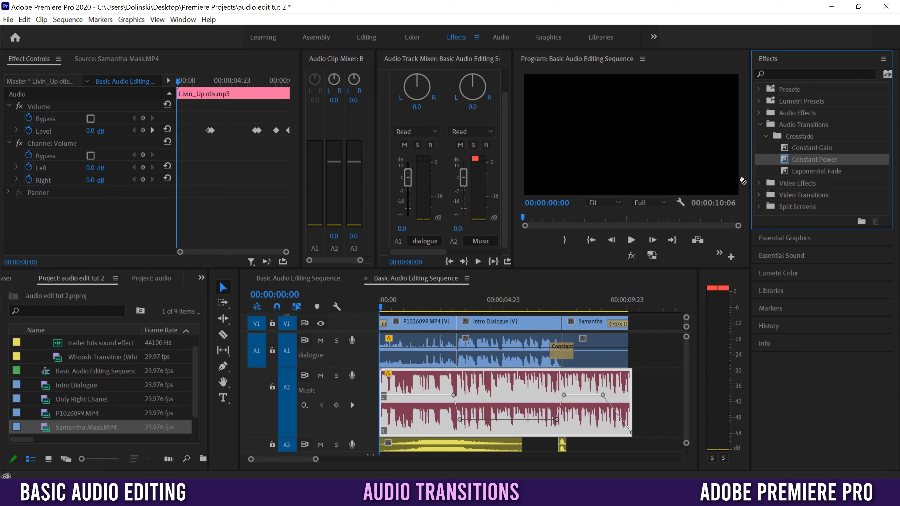
drag(743, 180, 457, 349)
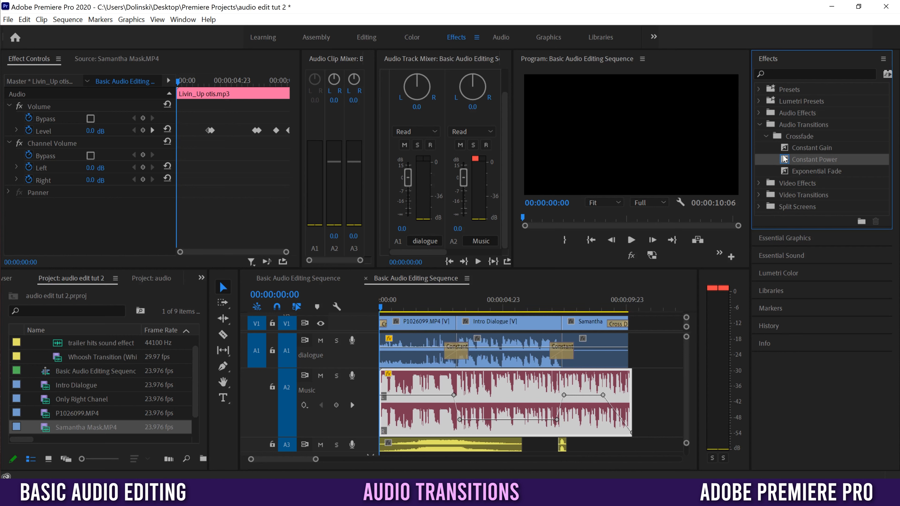
drag(759, 180, 392, 349)
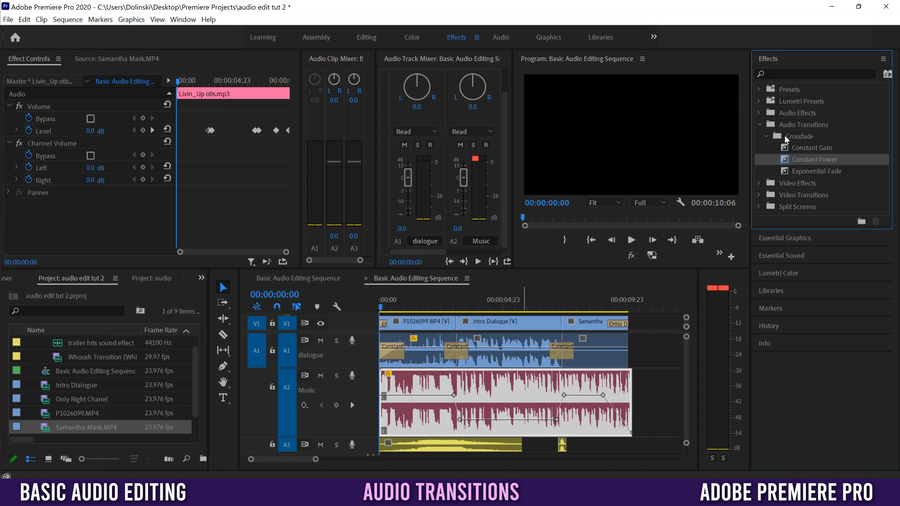
drag(785, 161, 619, 346)
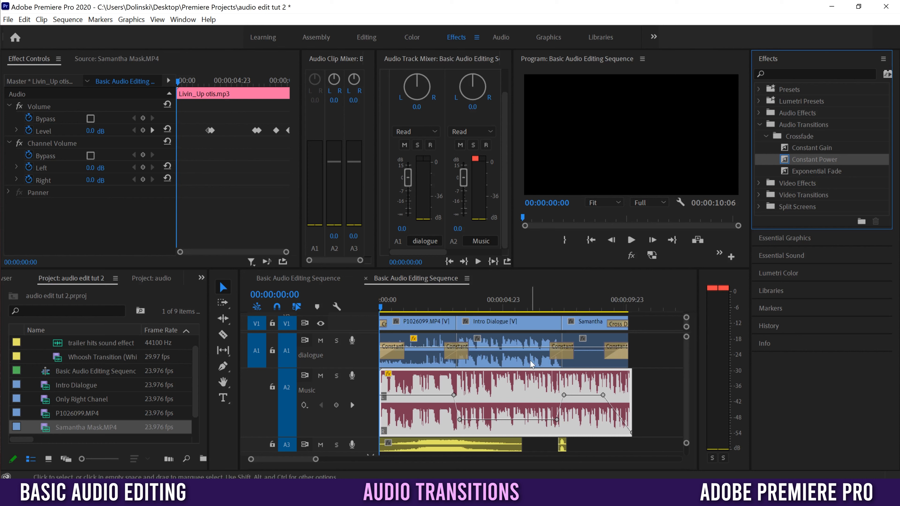
Shorten the Constant Power crossfades at both A1 cuts to 2 frames each.
drag(447, 354, 468, 356)
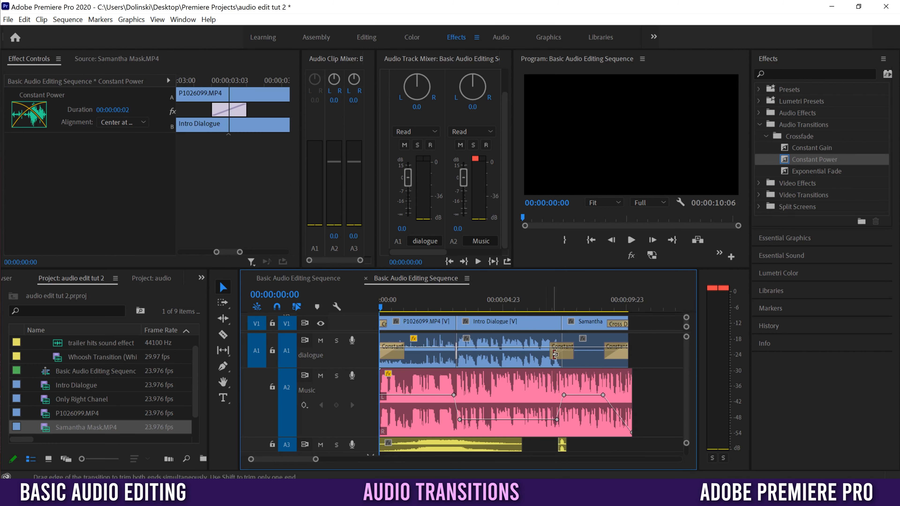
drag(552, 355, 561, 355)
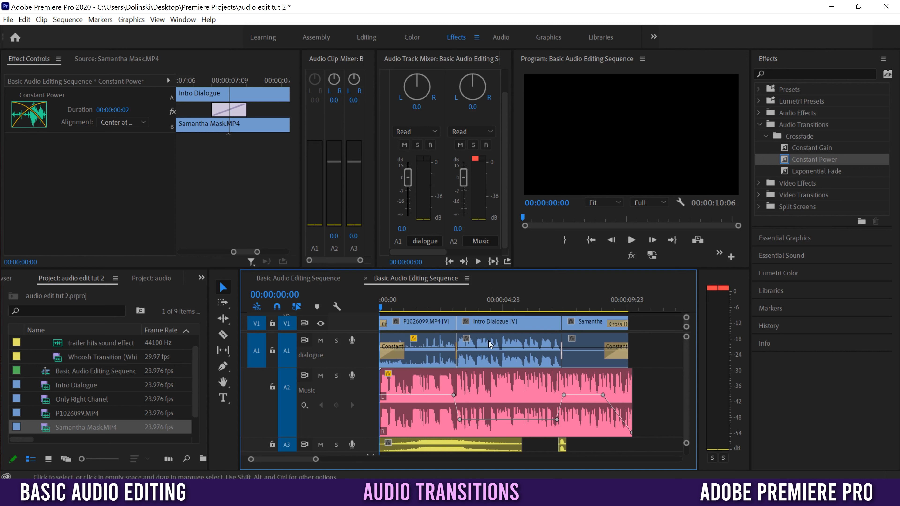
Lengthen the Constant Power fade at the start of A1, set the closing one to 00:00:01:02, and play the sequence from the beginning.
drag(404, 357, 386, 356)
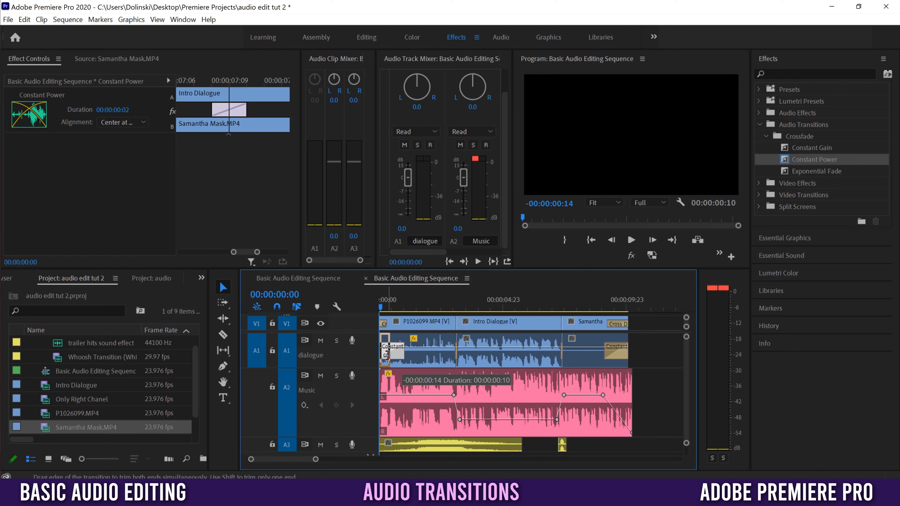
drag(386, 356, 411, 356)
drag(607, 356, 604, 357)
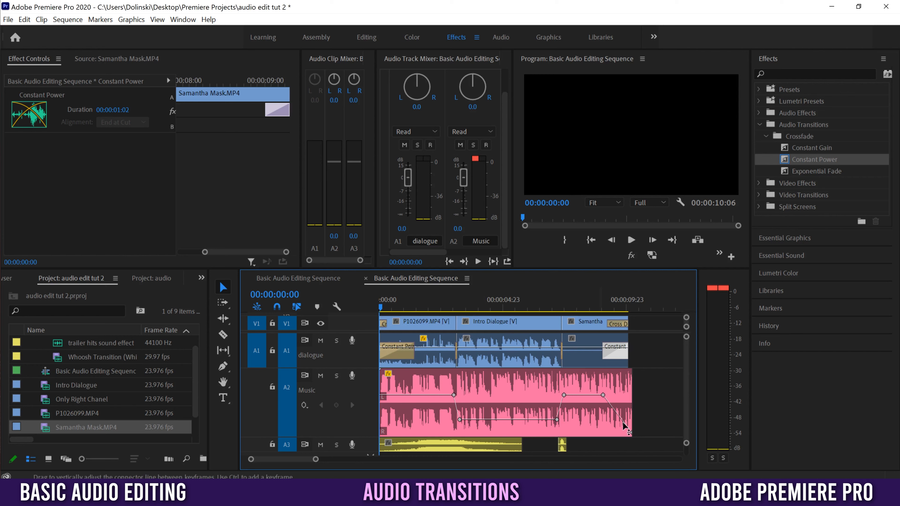
click(416, 305)
drag(415, 304, 349, 305)
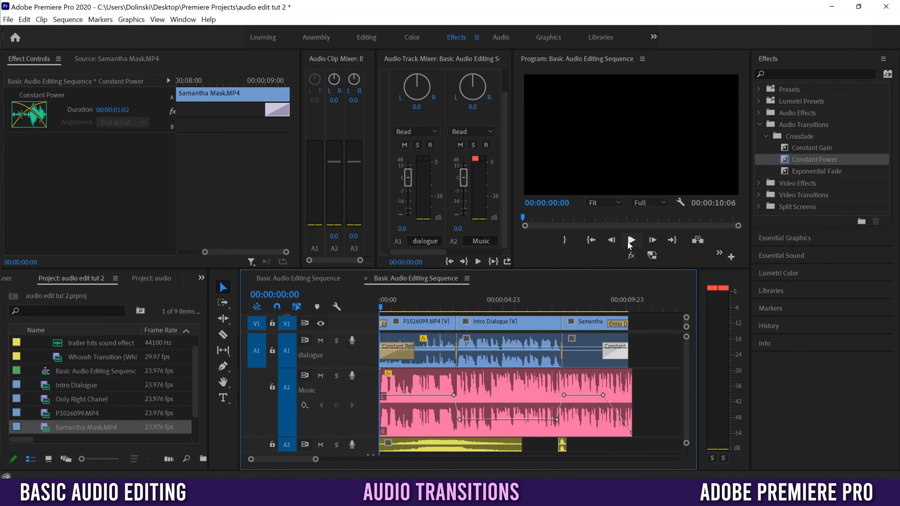
click(630, 241)
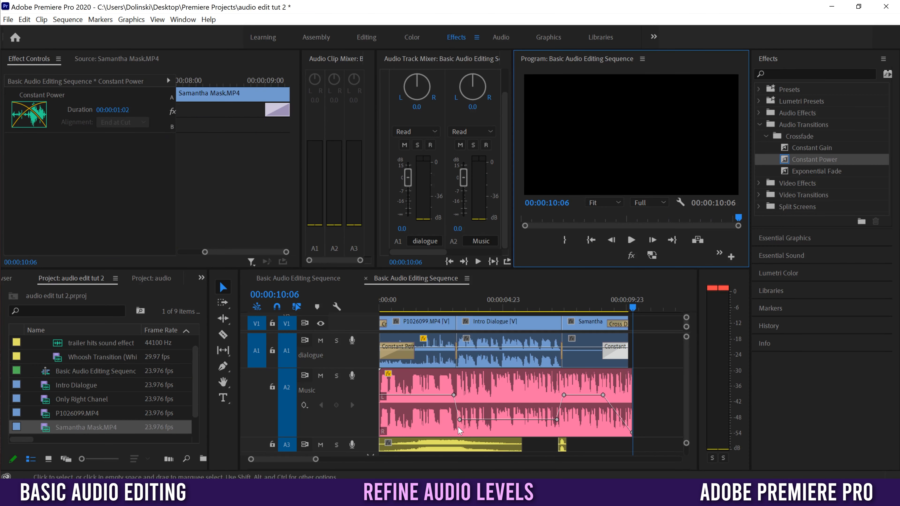
Raise the two lowered volume keyframes of the music clip beneath Intro Dialogue so the music plays somewhat louder under the speech.
click(459, 420)
drag(459, 420, 460, 413)
drag(557, 420, 556, 413)
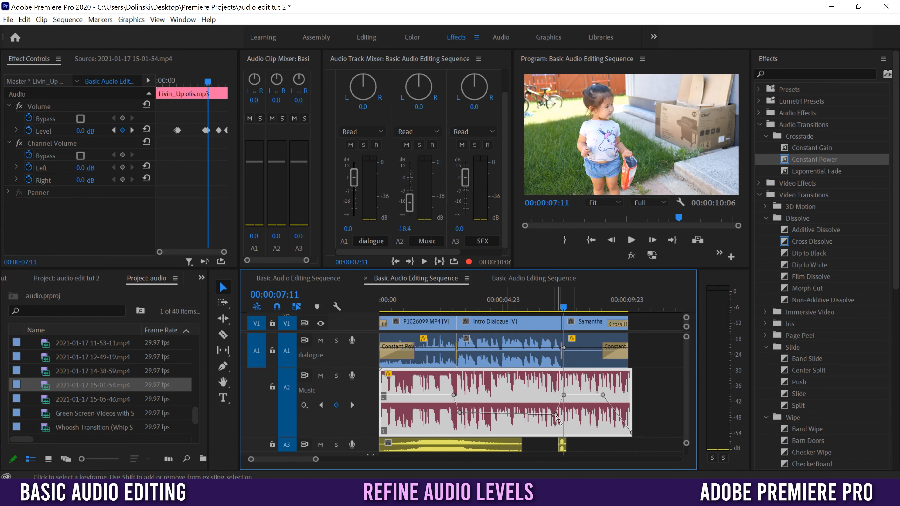
Try shifting the music keyframe at the end of Intro Dialogue earlier and later to vary how quickly the music rises.
mouse_move(556, 413)
mouse_down()
mouse_move(526, 415)
mouse_move(553, 415)
mouse_up()
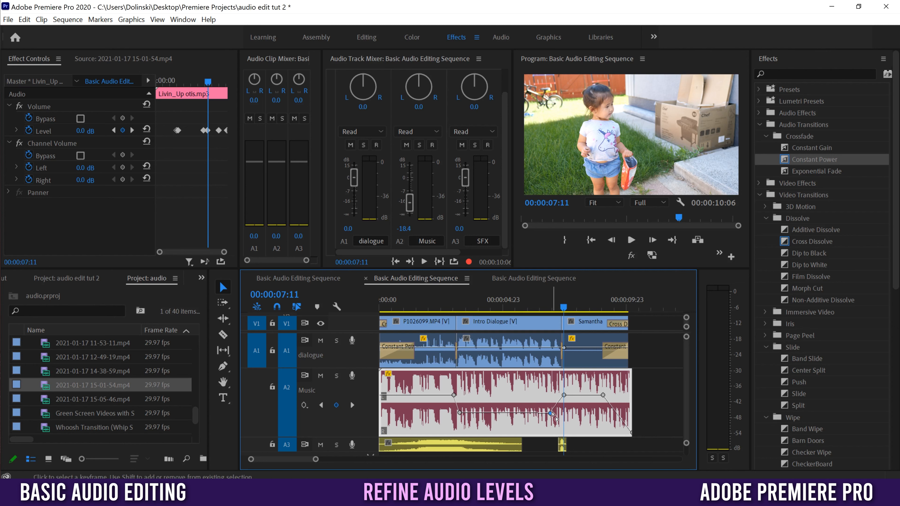
drag(551, 414, 562, 414)
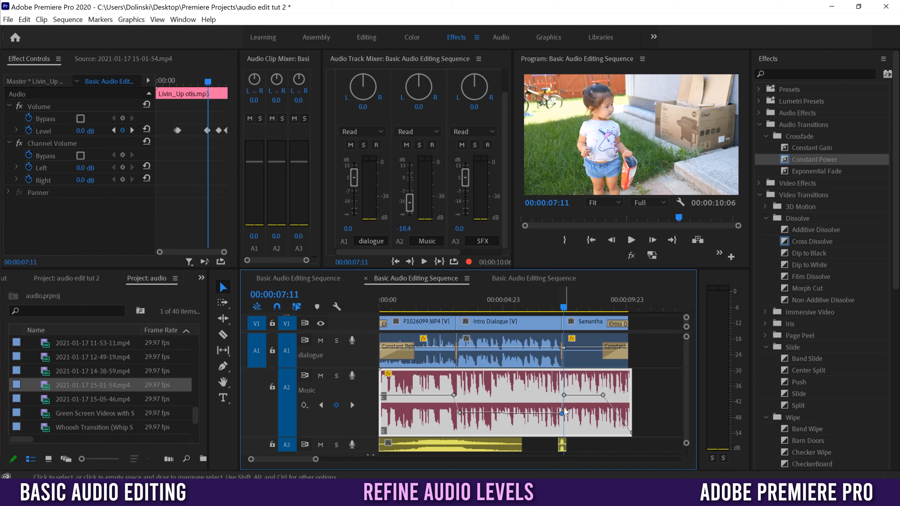
drag(561, 414, 483, 414)
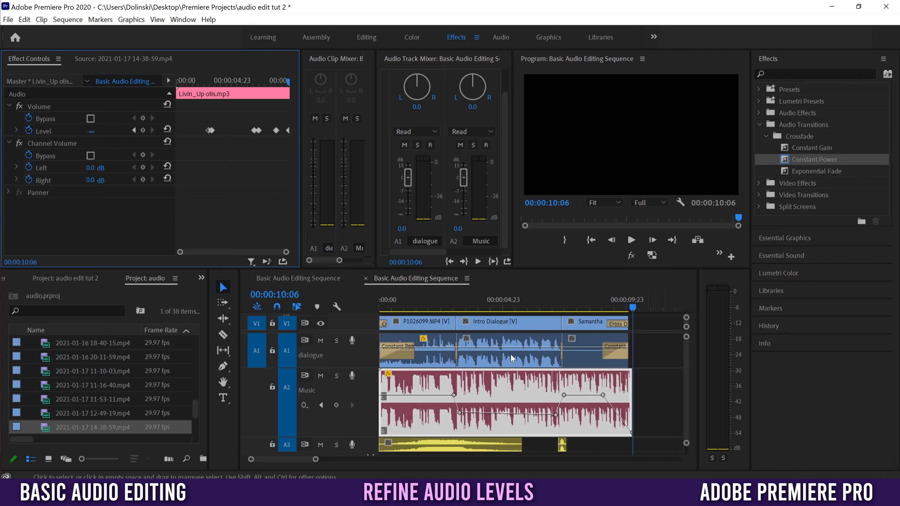
Raise the Intro Dialogue clip's audio level to about 6.4 dB and slightly adjust the level of the Samantha Mask clip.
click(502, 351)
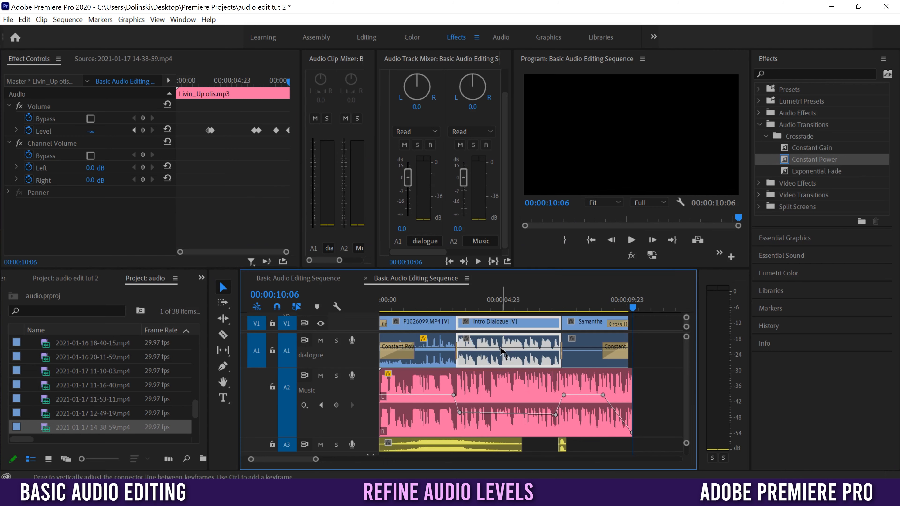
drag(501, 348, 501, 343)
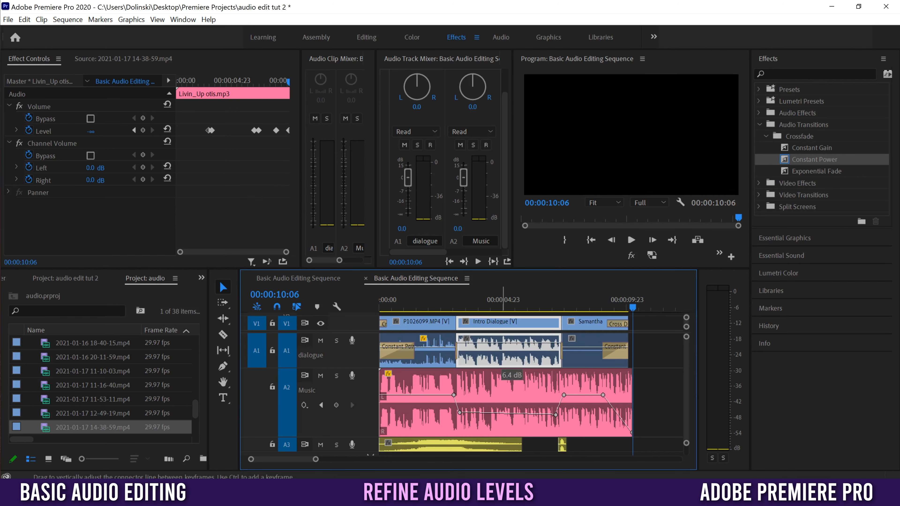
drag(586, 351, 586, 350)
click(441, 353)
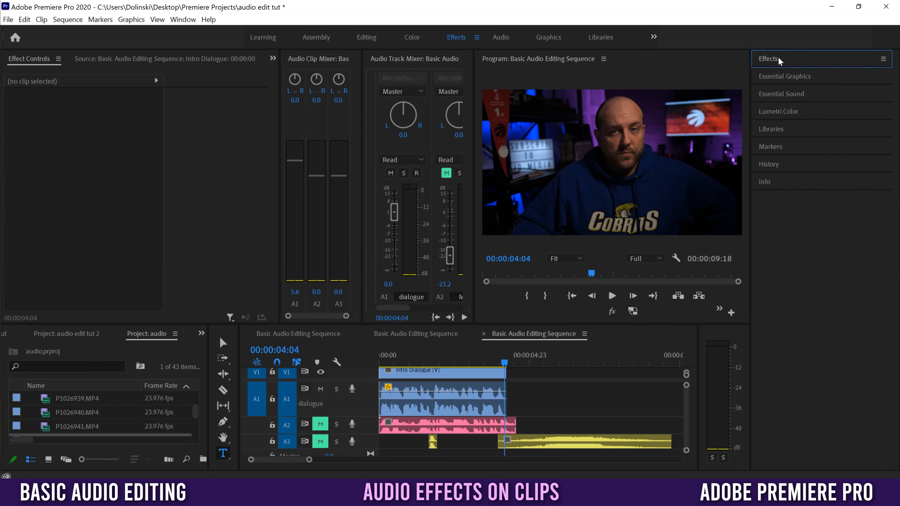
Look through the available Audio Effects categories, including the effects in the Modulation group.
click(786, 60)
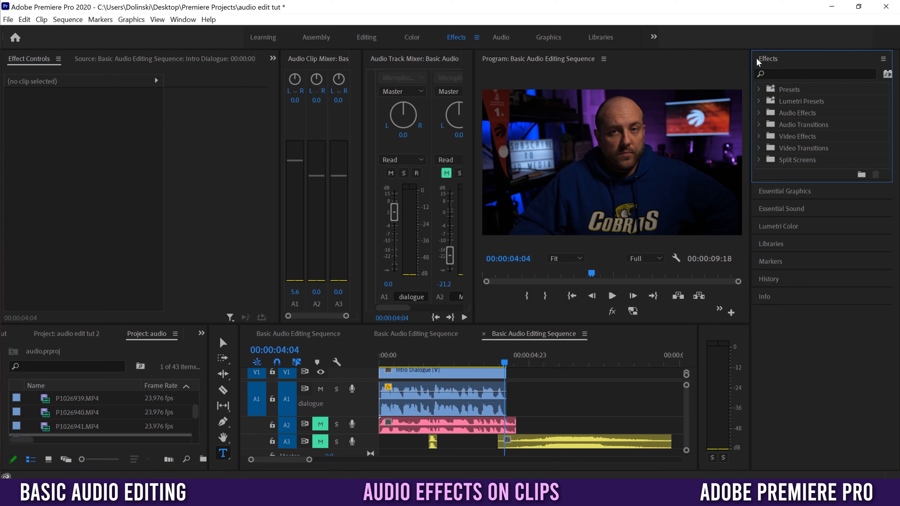
click(183, 20)
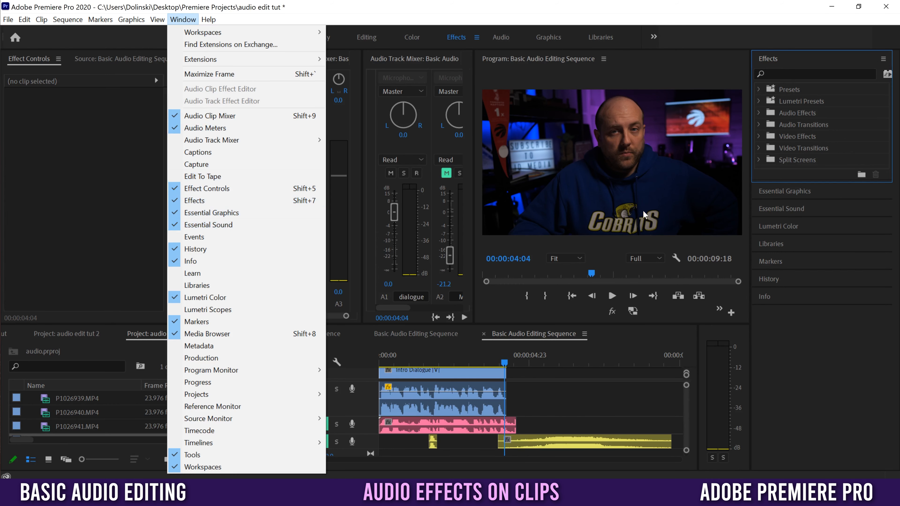
click(811, 59)
click(791, 58)
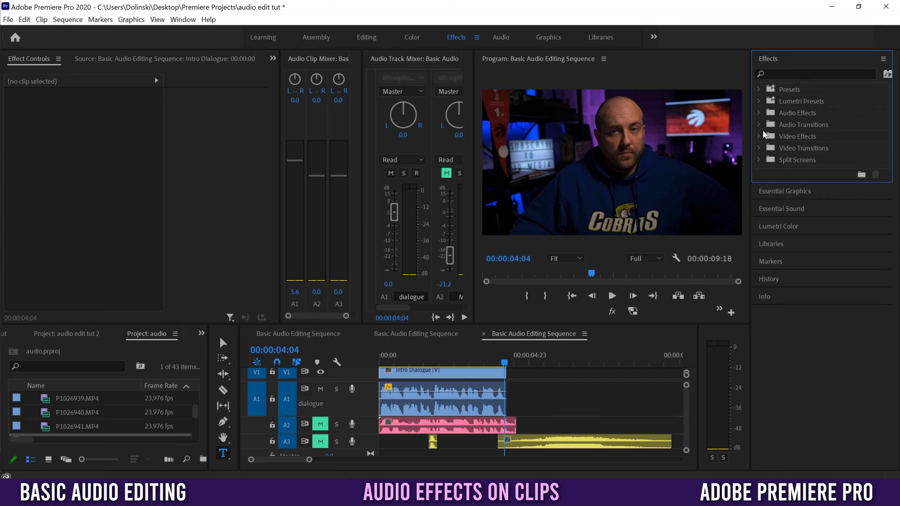
click(759, 113)
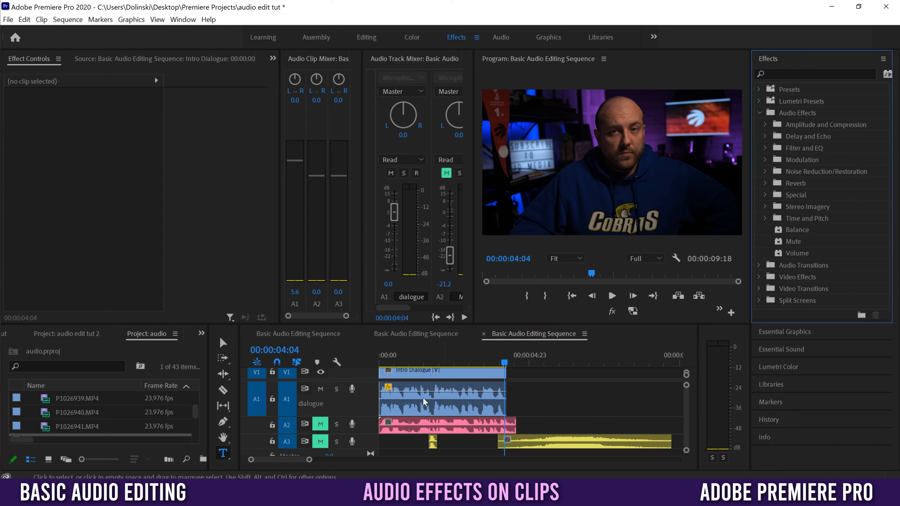
click(765, 160)
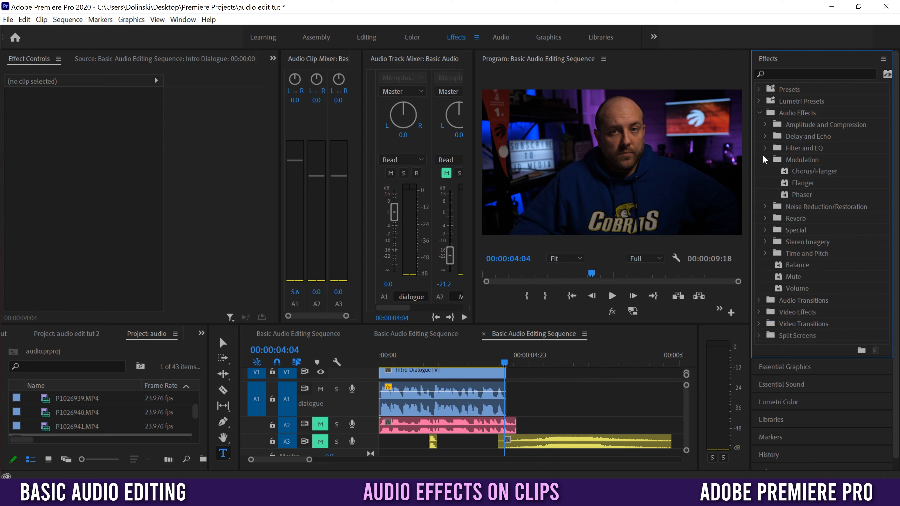
click(765, 161)
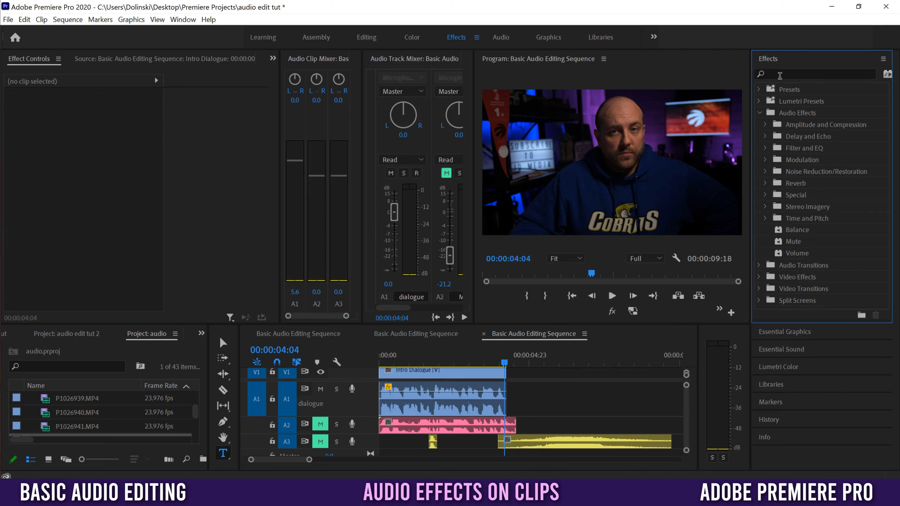
Find the Pitch Shifter audio effect, apply it to the Intro Dialogue clip on A1, and play the clip from its start.
click(780, 75)
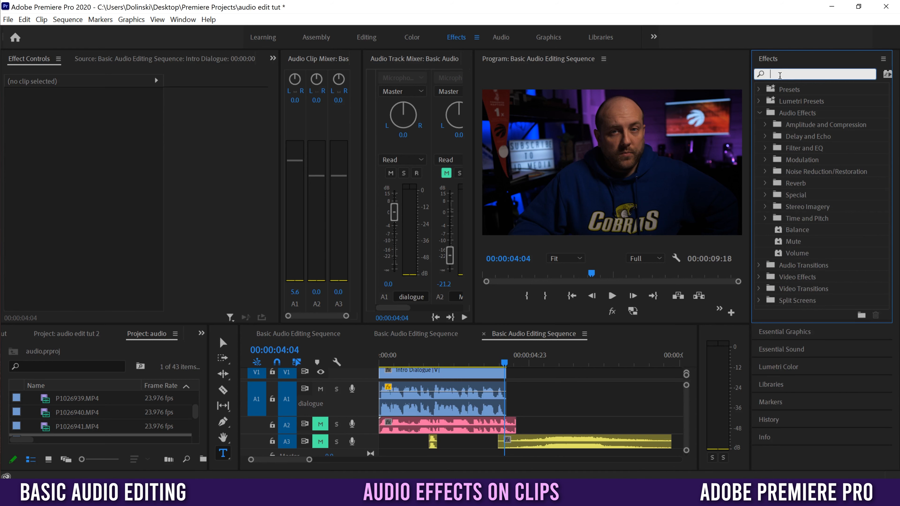
text(pitch)
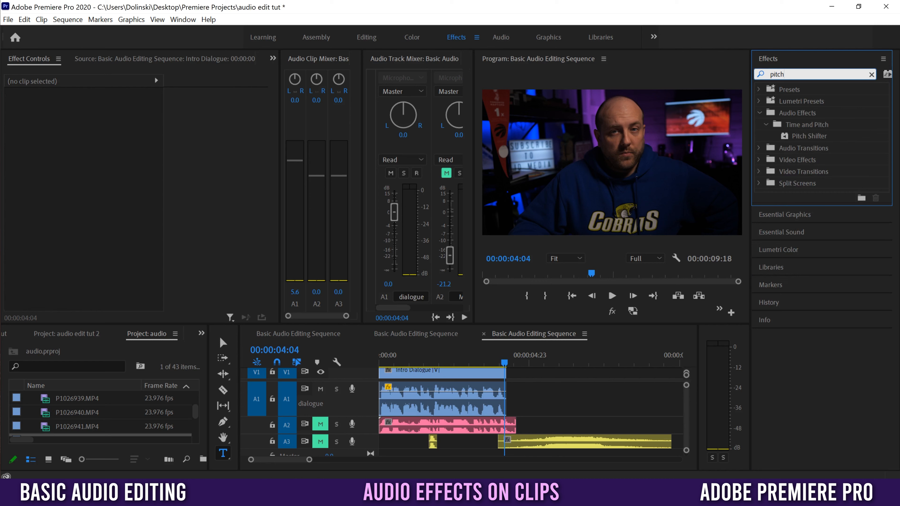
click(785, 138)
drag(511, 346, 430, 404)
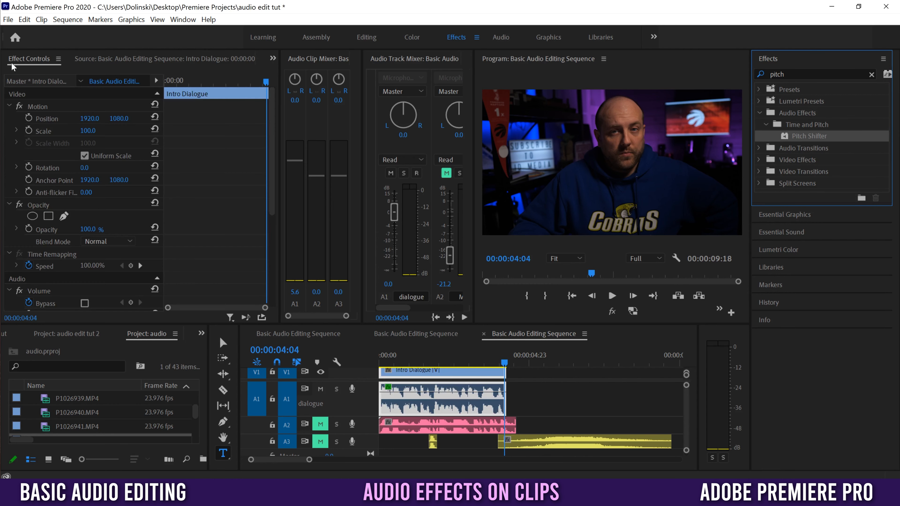
drag(271, 122, 275, 250)
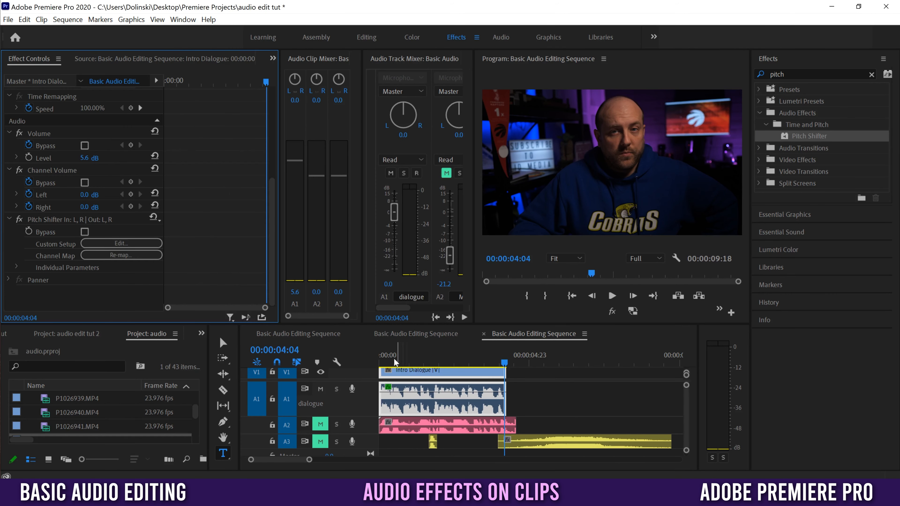
click(382, 357)
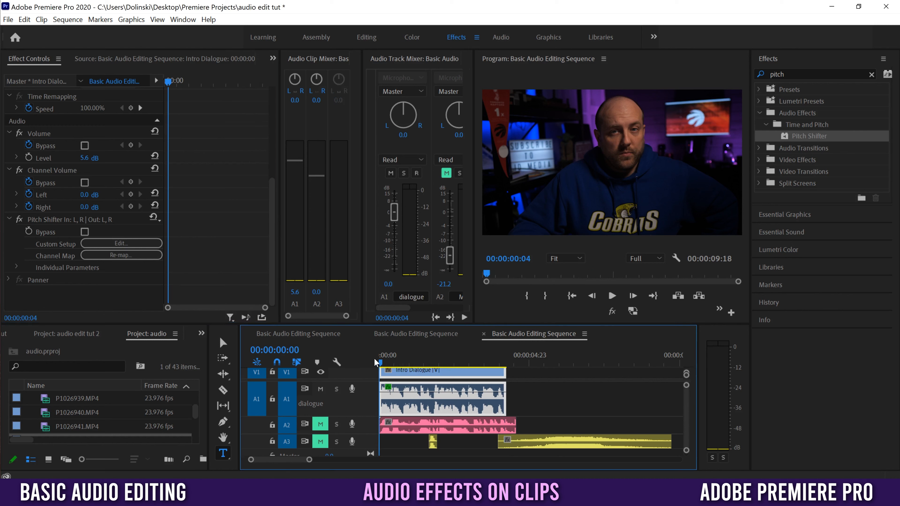
click(612, 296)
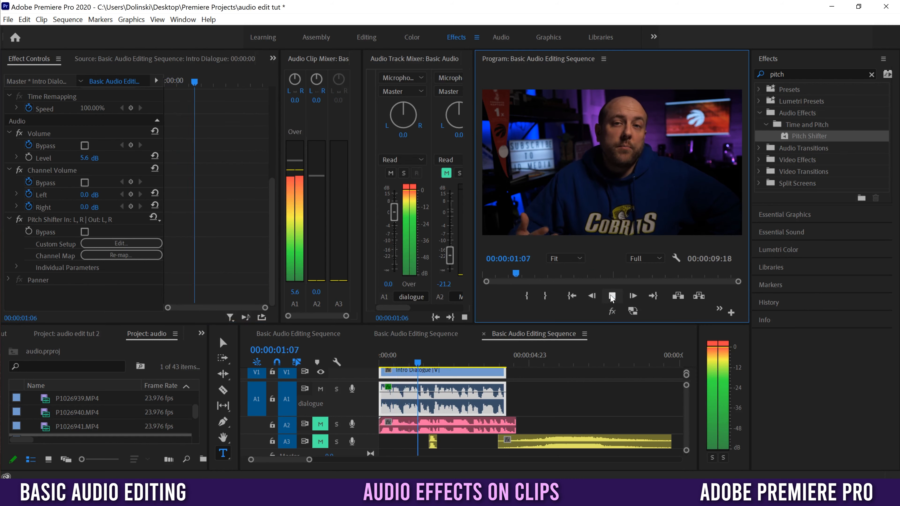
click(612, 296)
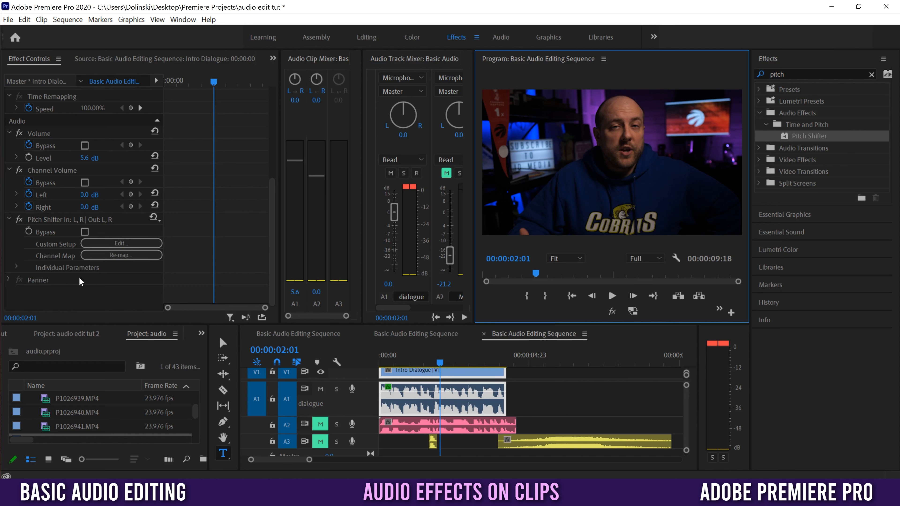
Set the Pitch Shifter on the Intro Dialogue clip to -9 semi-tones and play the clip from its start.
click(119, 244)
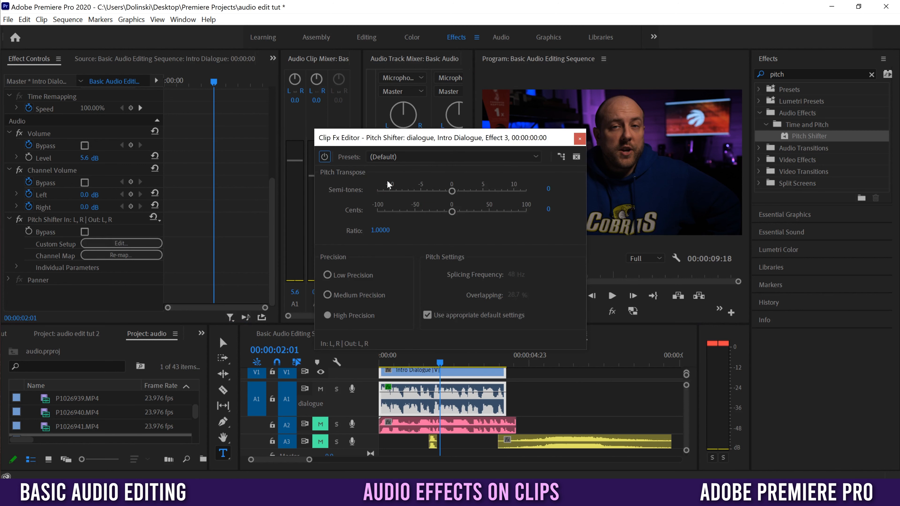
drag(451, 196, 399, 195)
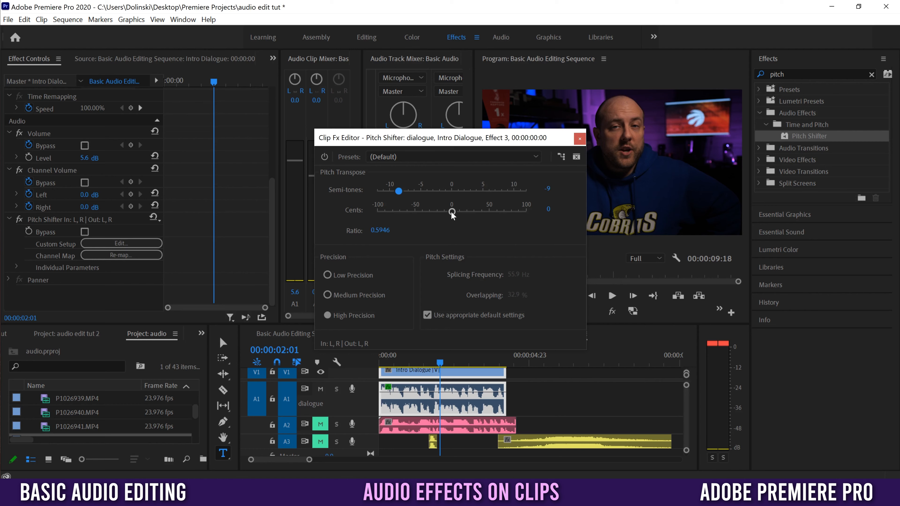
click(580, 139)
click(383, 359)
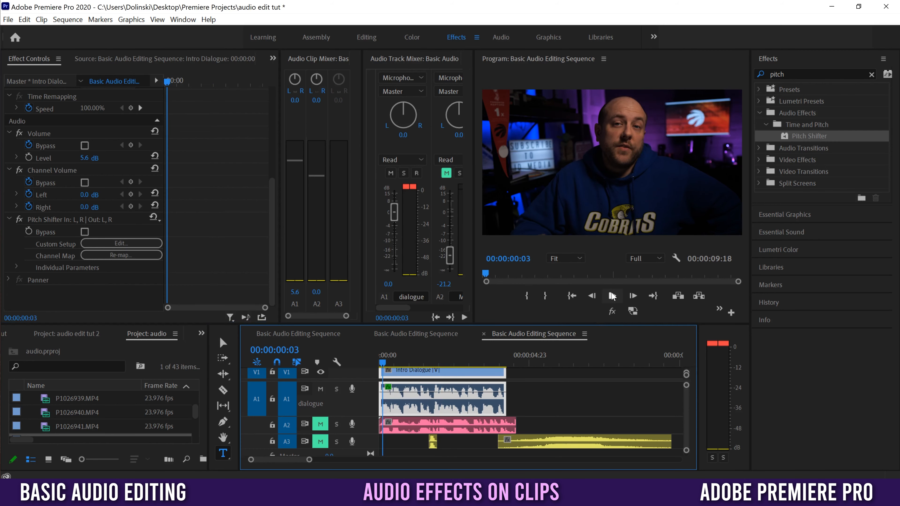
click(612, 296)
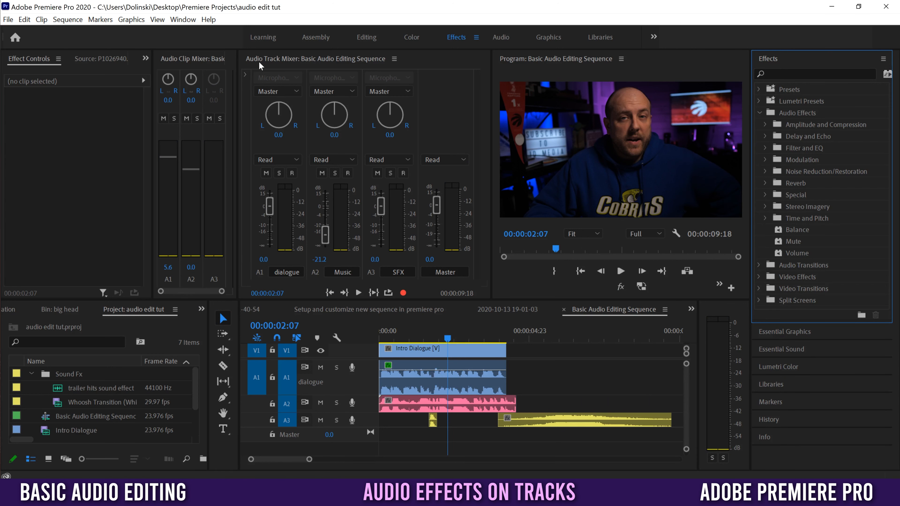
Add Highpass and Parametric Equalizer as track effects on dialogue track A1, and select the Highpass effect.
click(245, 76)
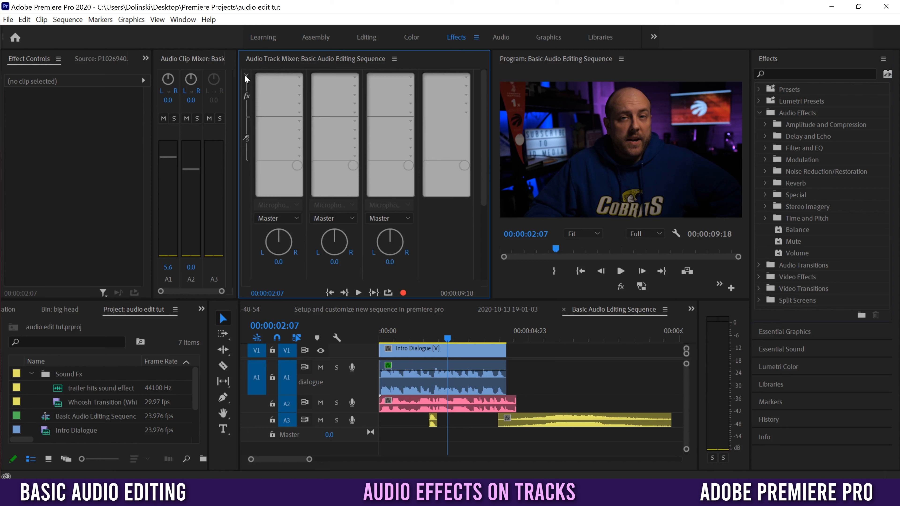
click(300, 78)
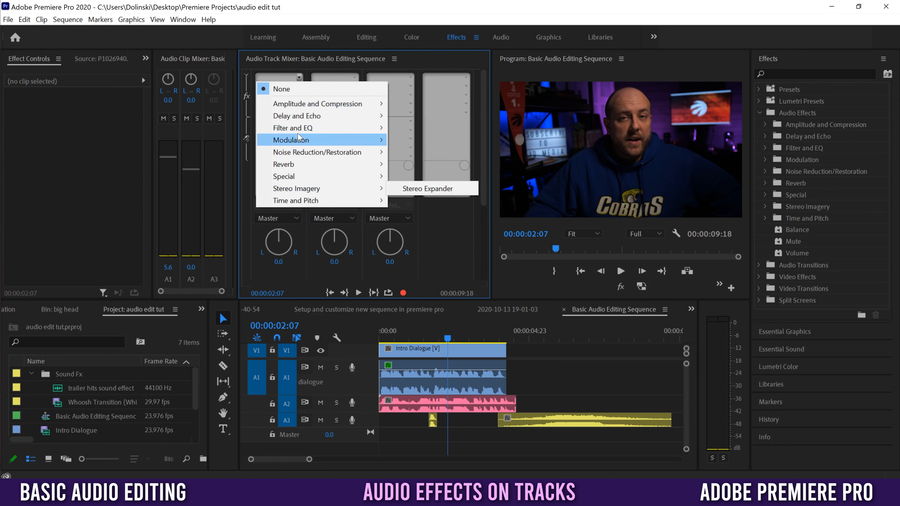
mouse_move(290, 132)
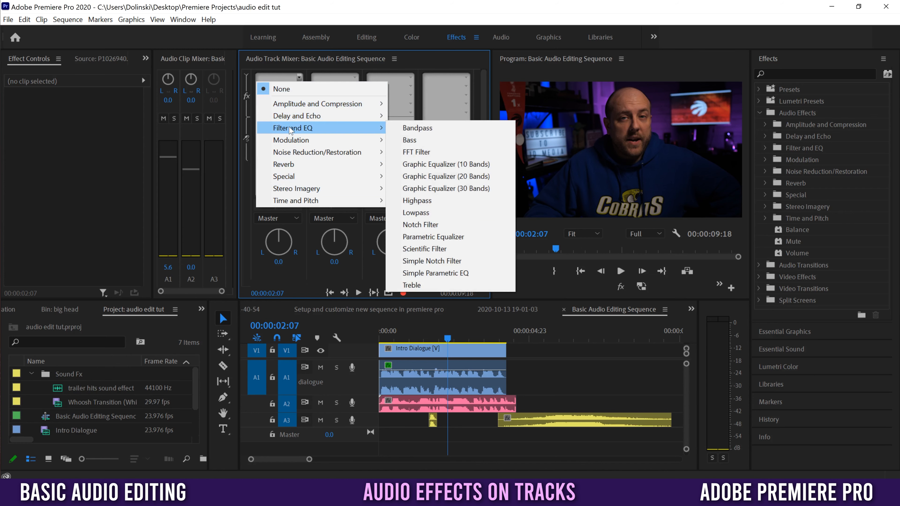
click(419, 200)
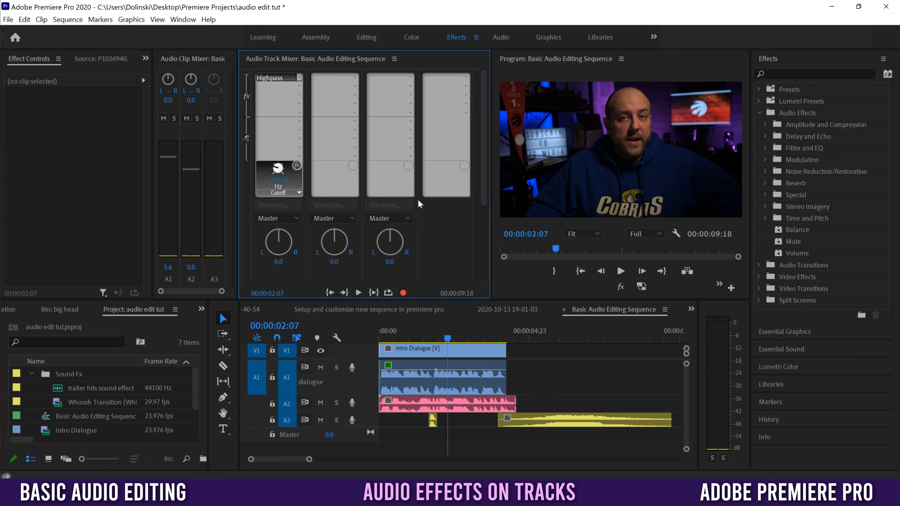
click(300, 86)
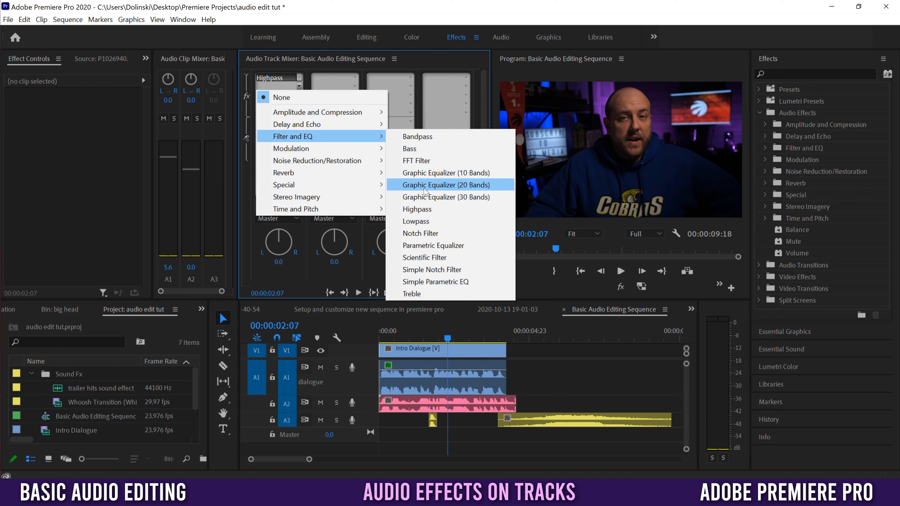
click(439, 247)
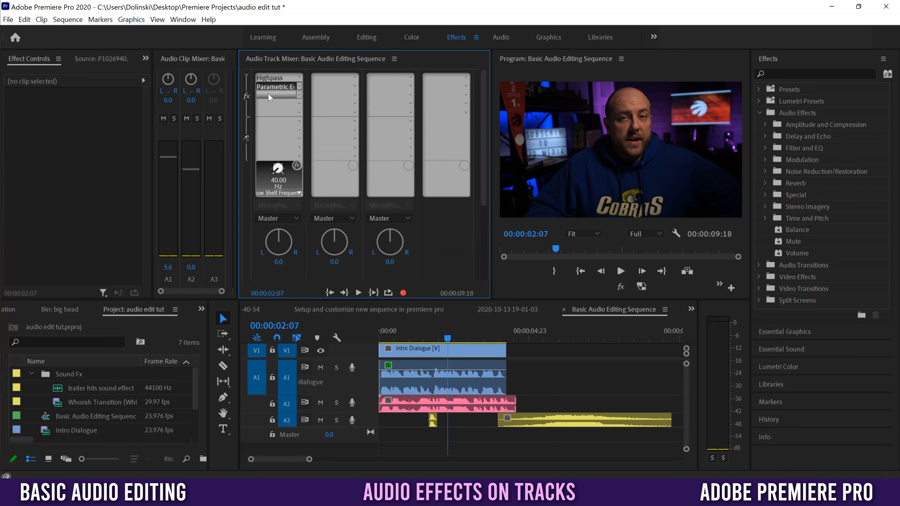
click(268, 78)
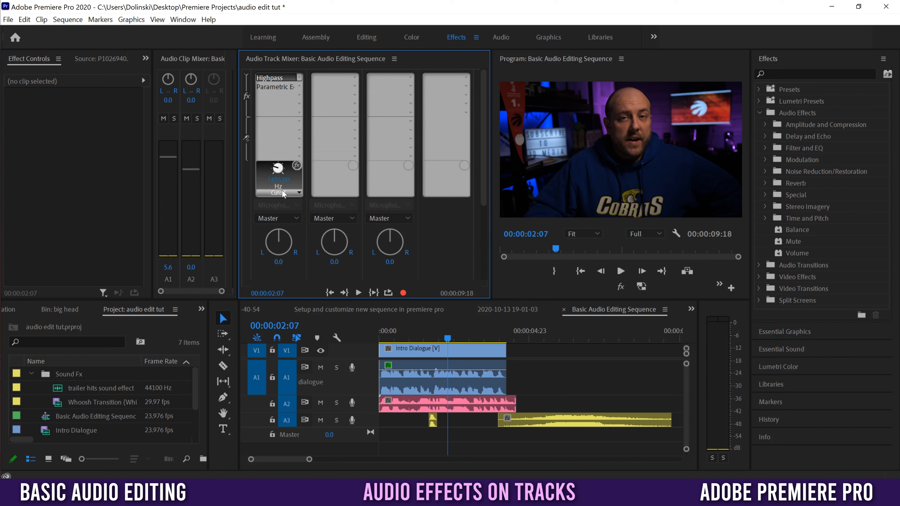
Shape the A1 track's Parametric Equalizer with the low shelf about 23 Hz/-9.5 dB, band 1 about 59 Hz/8.7 dB, and band 2 about 221 Hz/-3.2 dB.
click(272, 87)
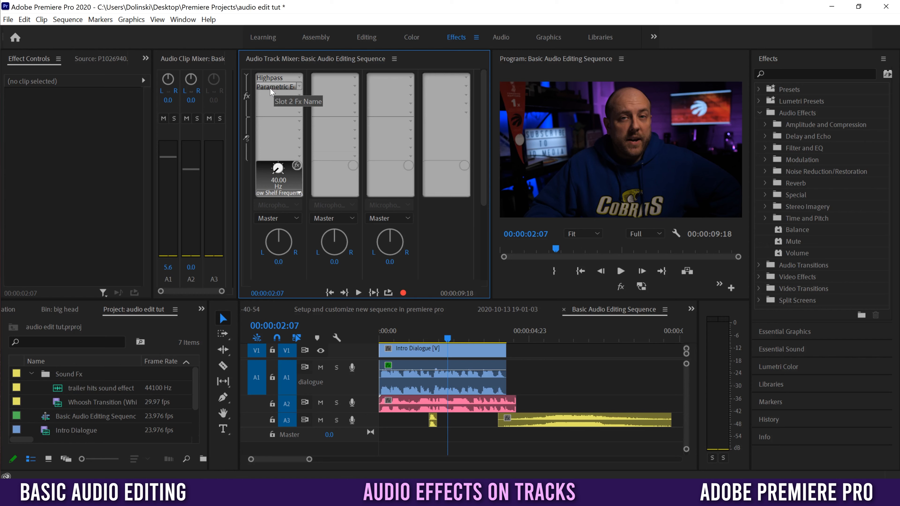
double_click(272, 87)
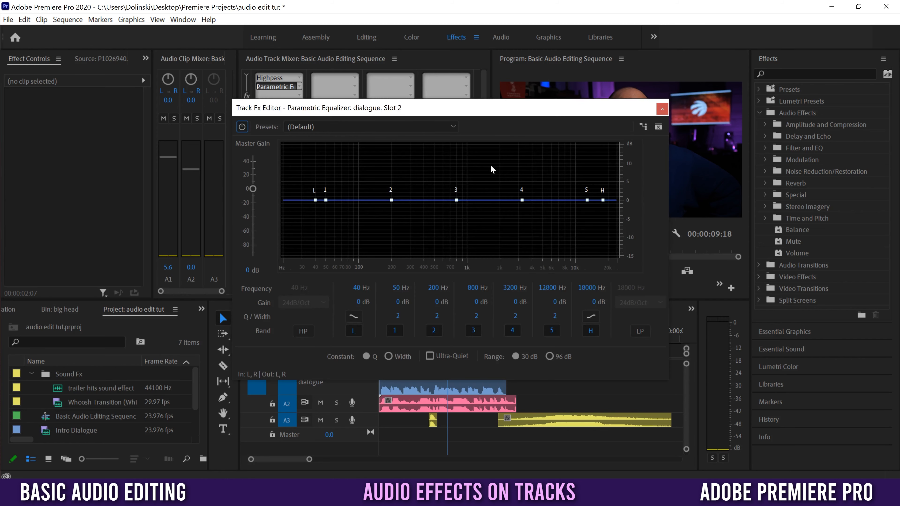
drag(325, 200, 289, 235)
drag(392, 200, 396, 212)
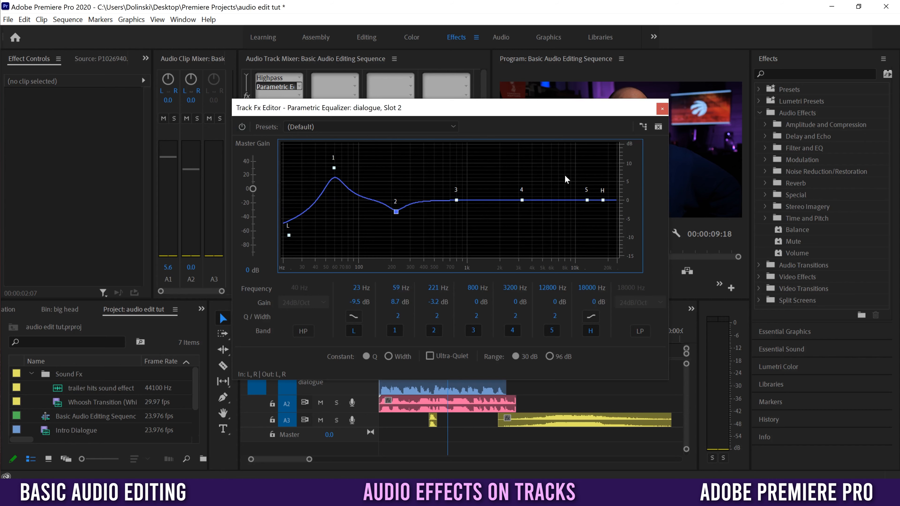
click(662, 110)
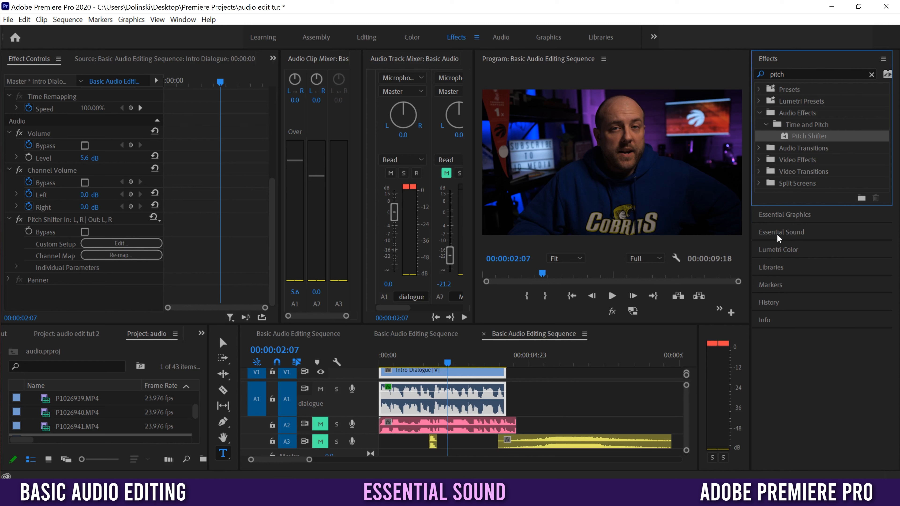
Assign the Dialogue audio type to the Intro Dialogue clip on A1 in Essential Sound and show its Clarity settings.
click(799, 231)
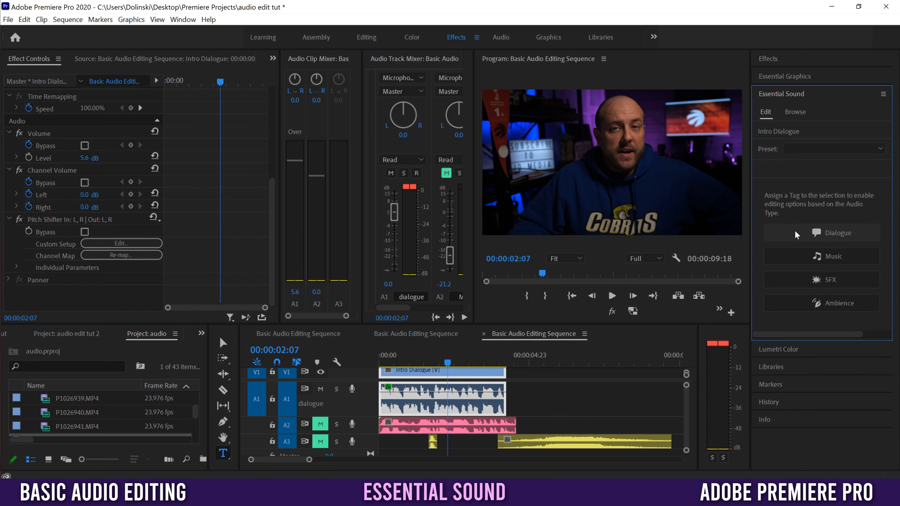
click(442, 405)
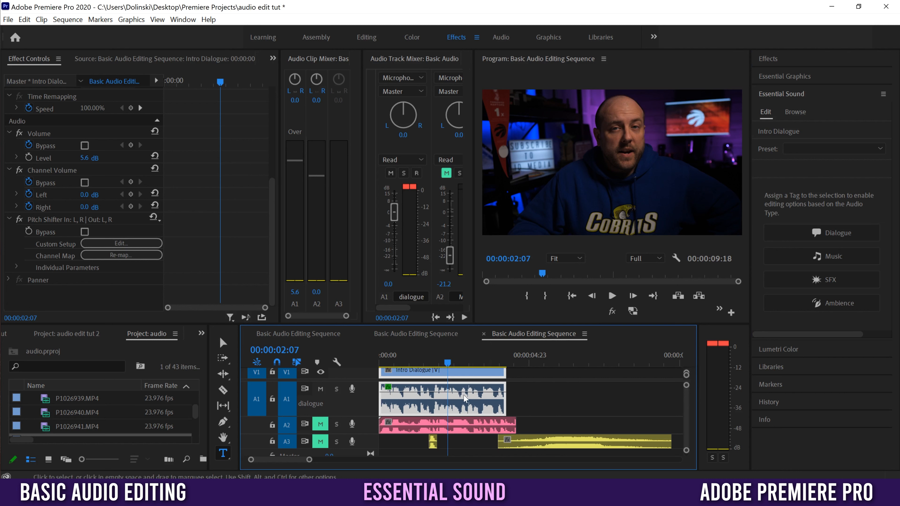
click(831, 232)
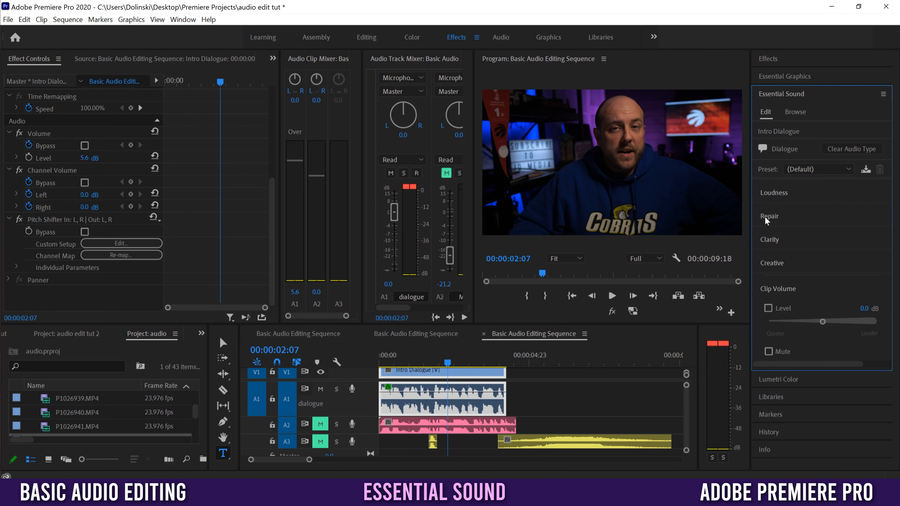
click(765, 216)
click(768, 214)
click(771, 242)
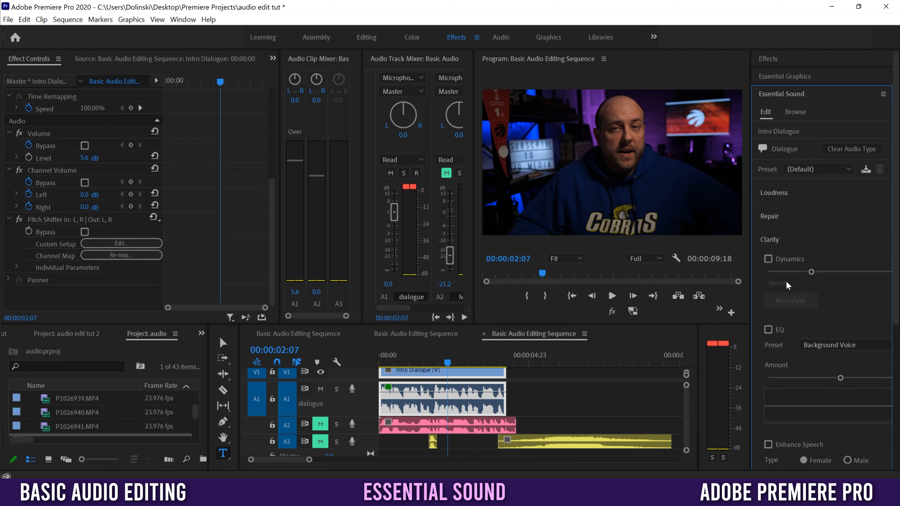
Enable Dynamics under Clarity for the Intro Dialogue clip and delete its Pitch Shifter effect.
click(768, 260)
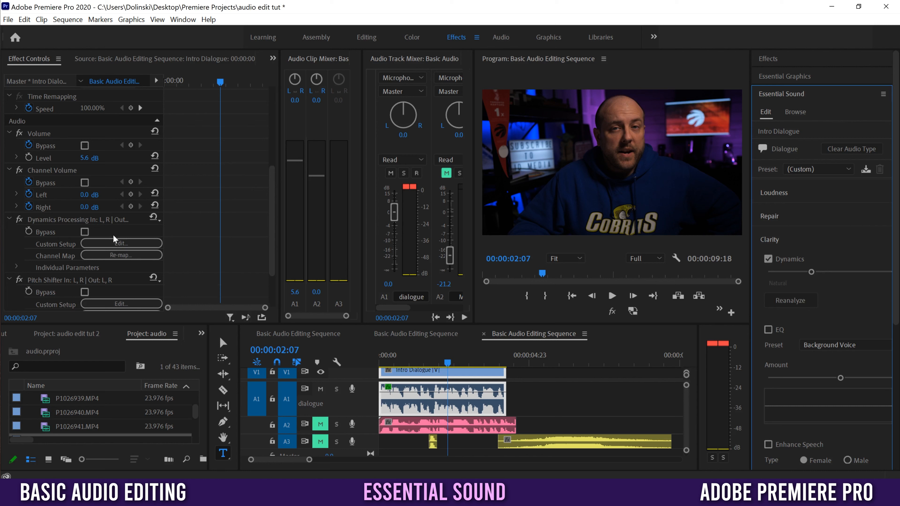
click(21, 279)
click(48, 278)
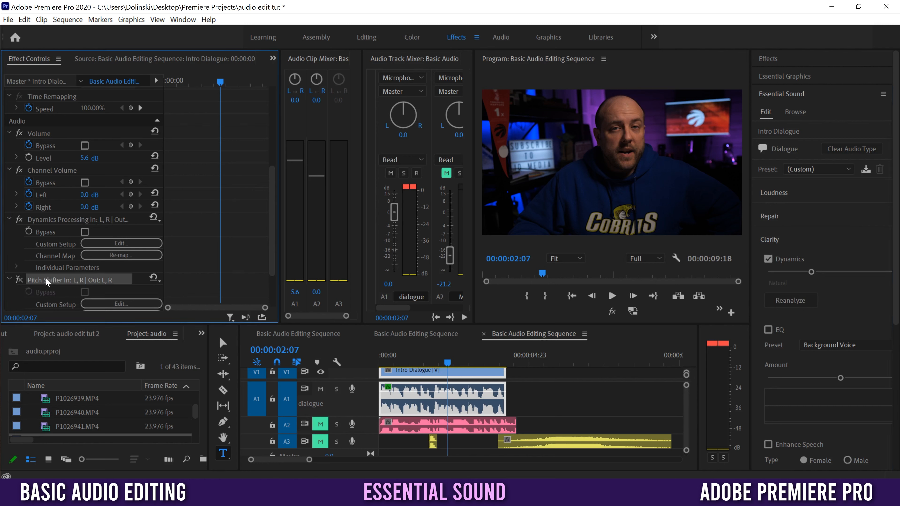
key(Delete)
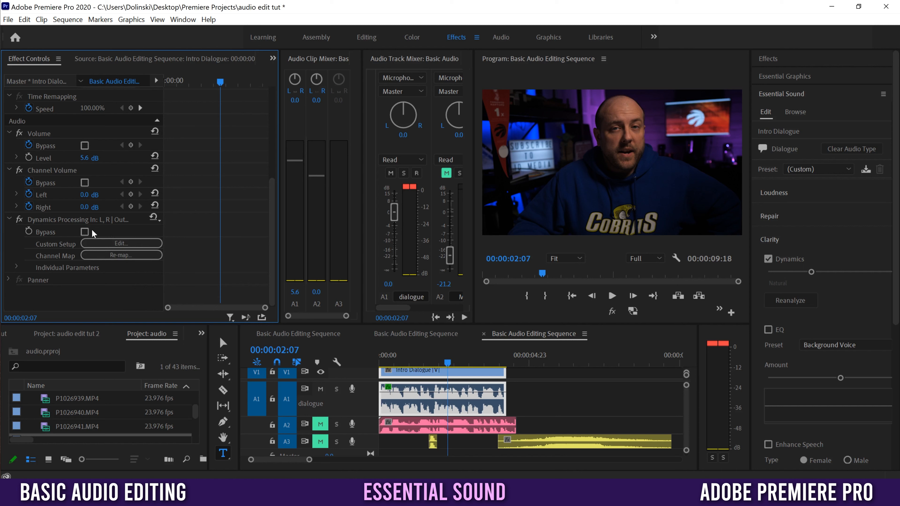
Toggle Dynamics off and on for the Intro Dialogue clip, and raise its amount while viewing the Dynamics Processing curve.
click(769, 260)
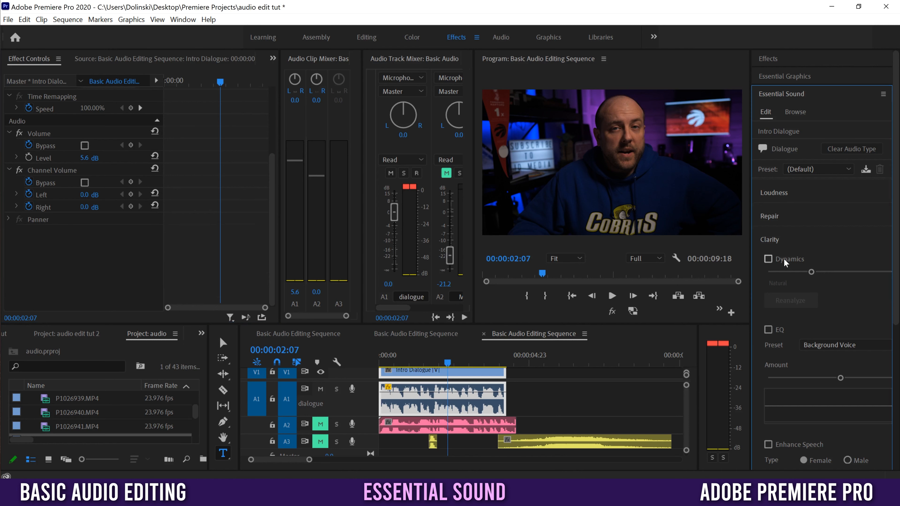
click(770, 260)
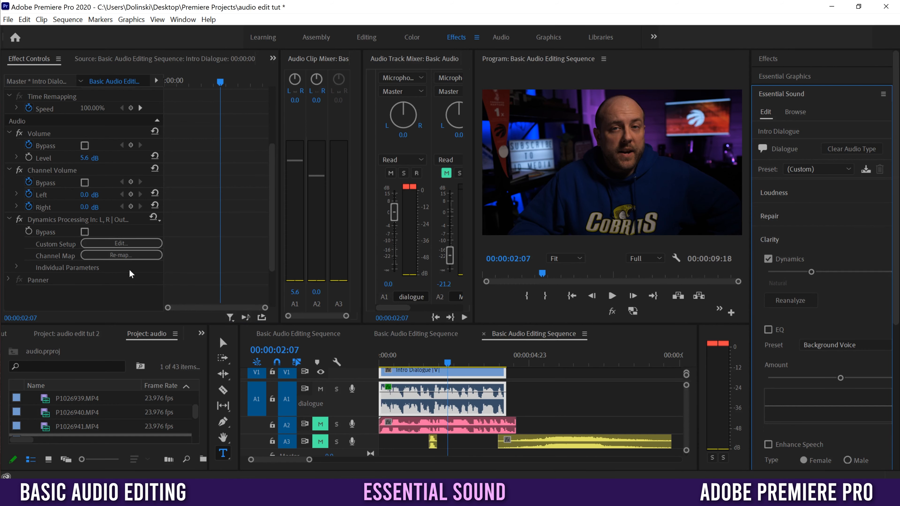
click(114, 244)
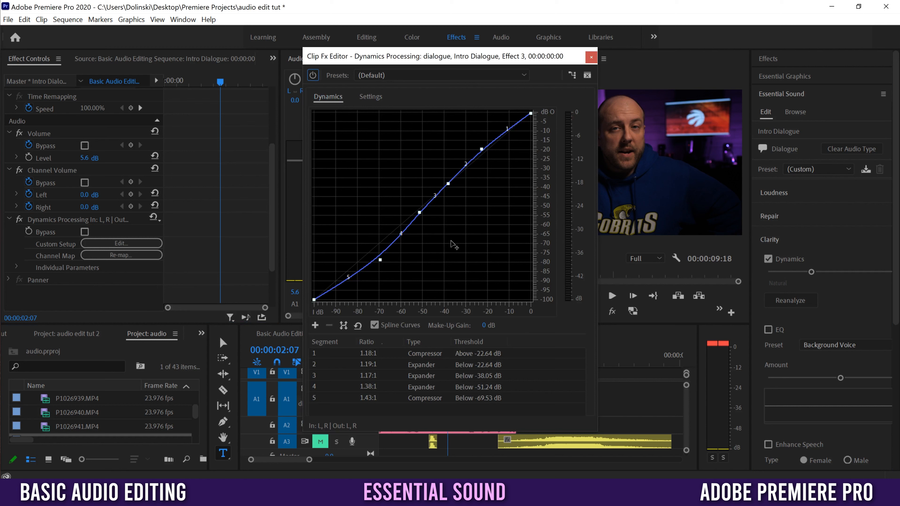
click(591, 58)
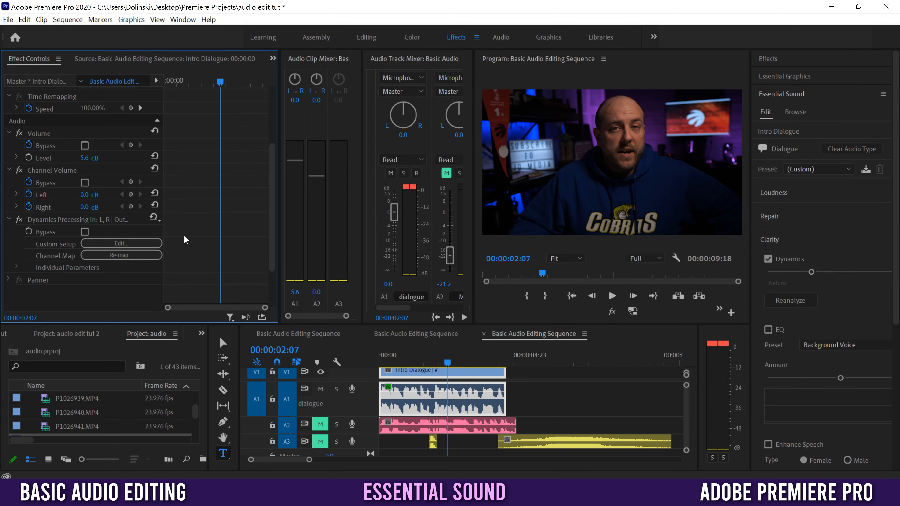
click(135, 244)
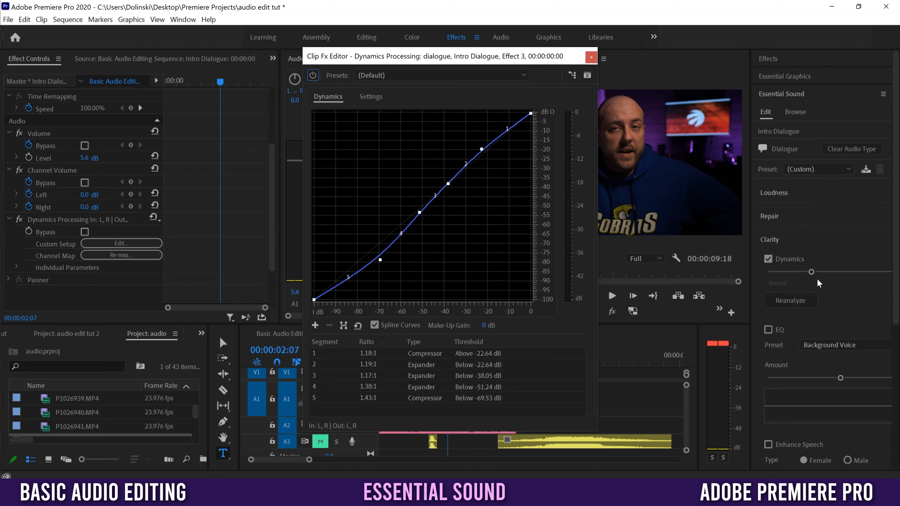
drag(811, 272, 845, 270)
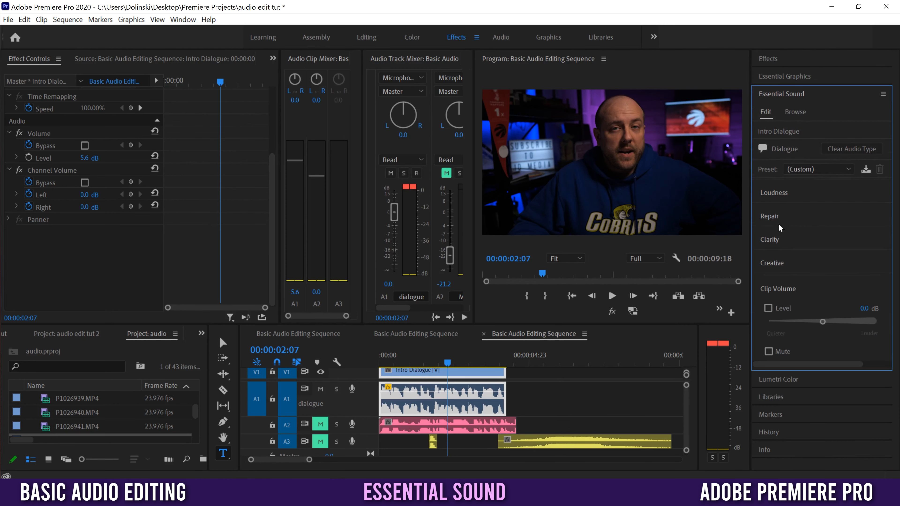
Apply the Podcast Voice preset to the Intro Dialogue clip and review the effects and Clarity settings it adds.
click(812, 169)
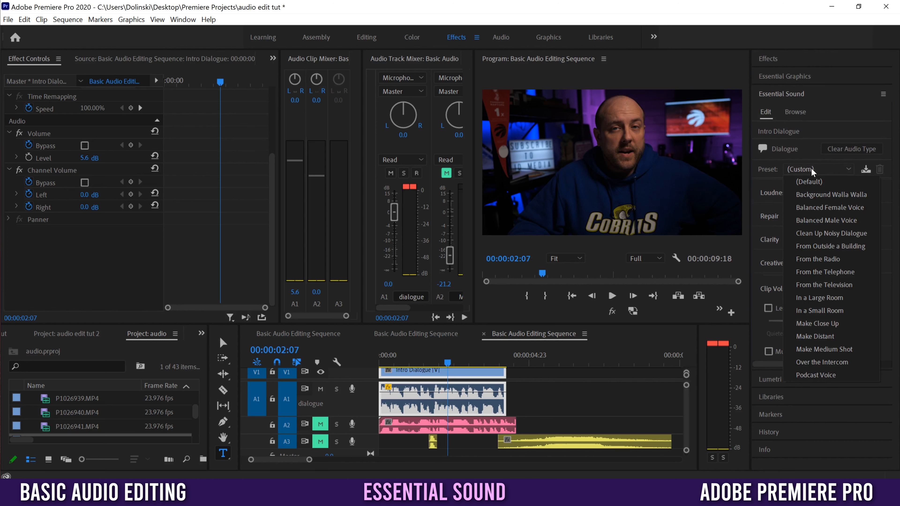
click(818, 375)
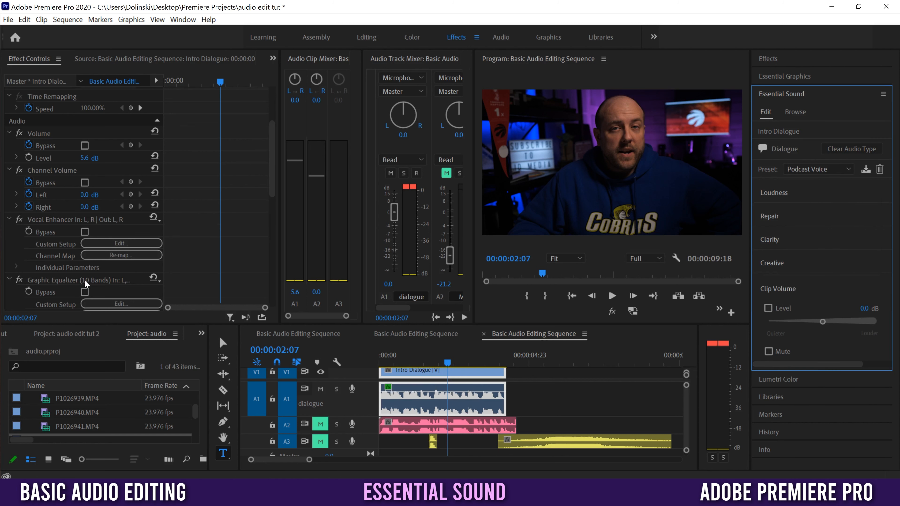
scroll(269, 152, down, 10)
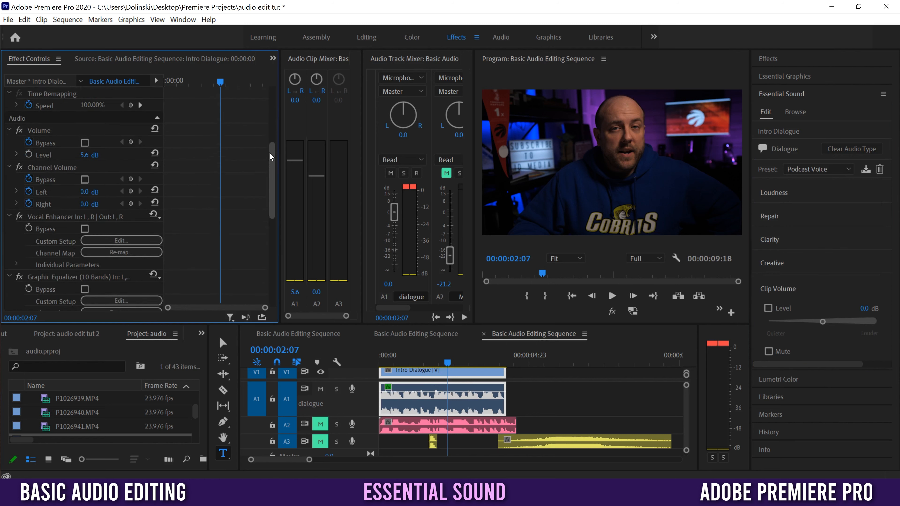
scroll(259, 235, up, 3)
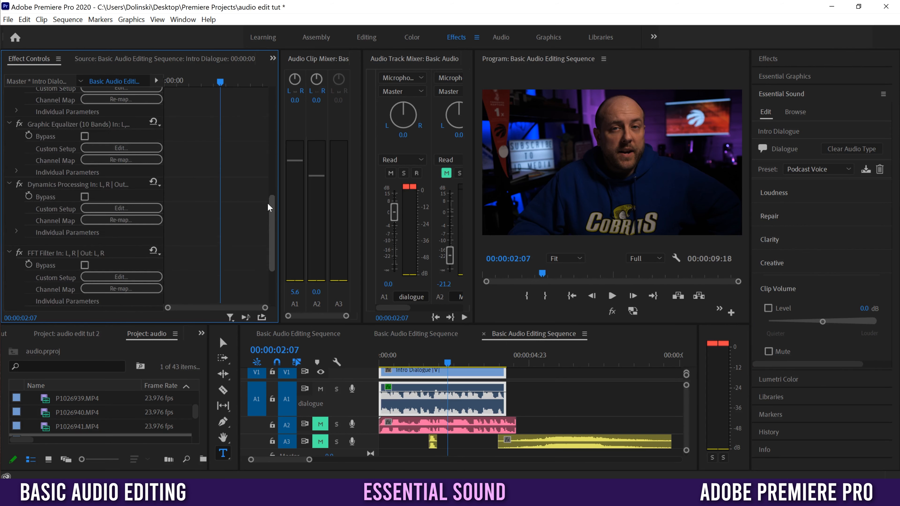
click(770, 239)
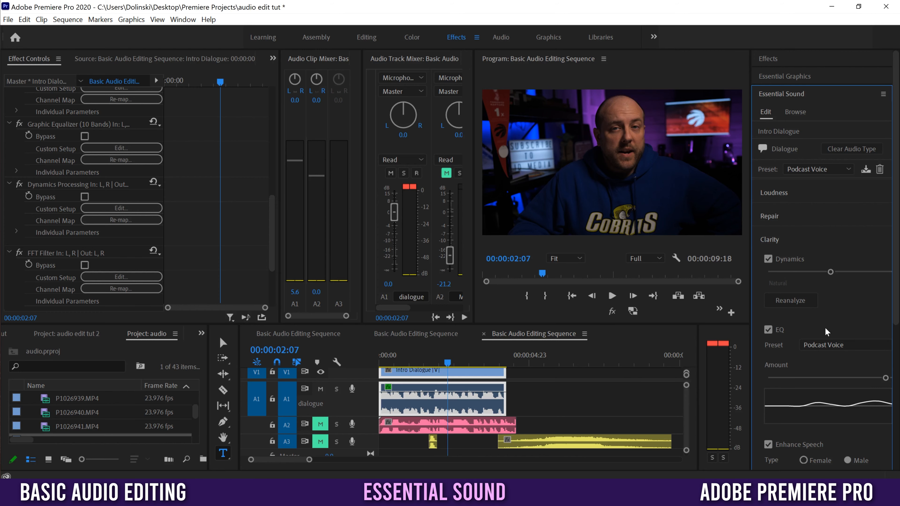
Unmute track A2 and assign the Music audio type to the Livin_Up otis.mp3 clip, collapsing its Ducking and Duration settings.
click(320, 424)
click(409, 426)
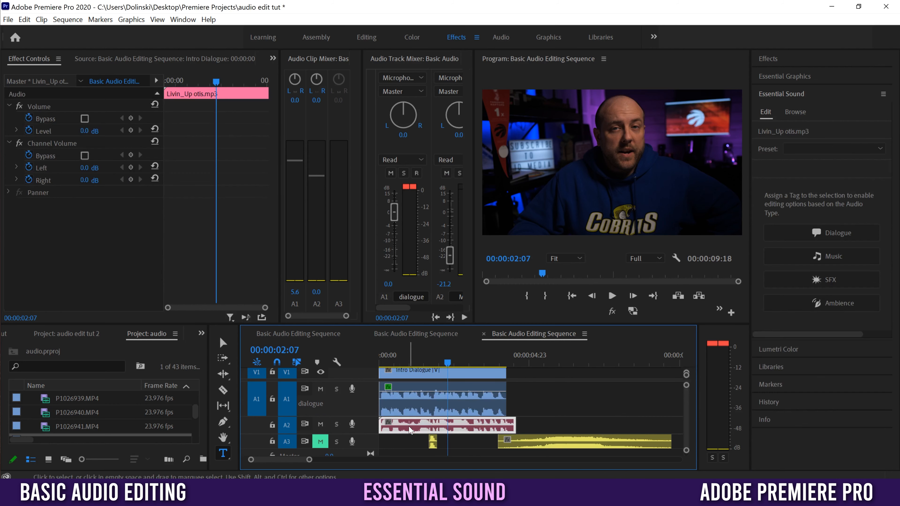
click(832, 258)
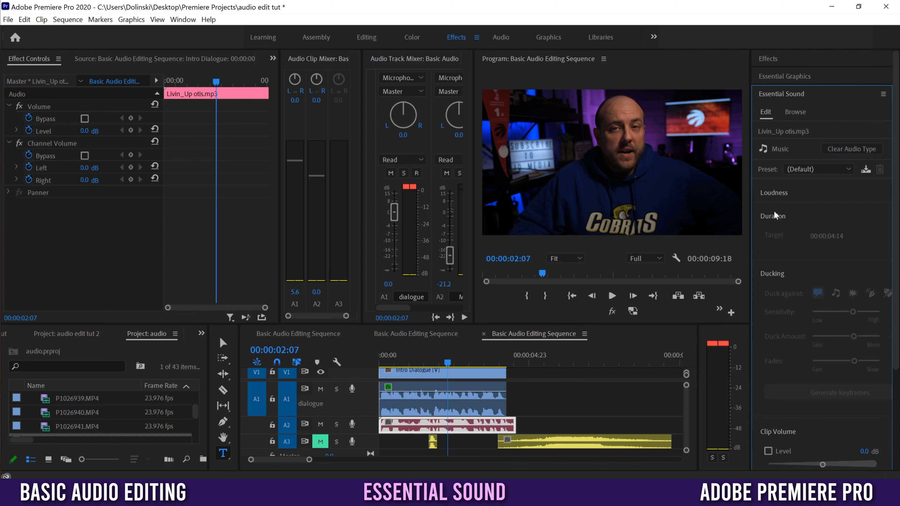
click(770, 273)
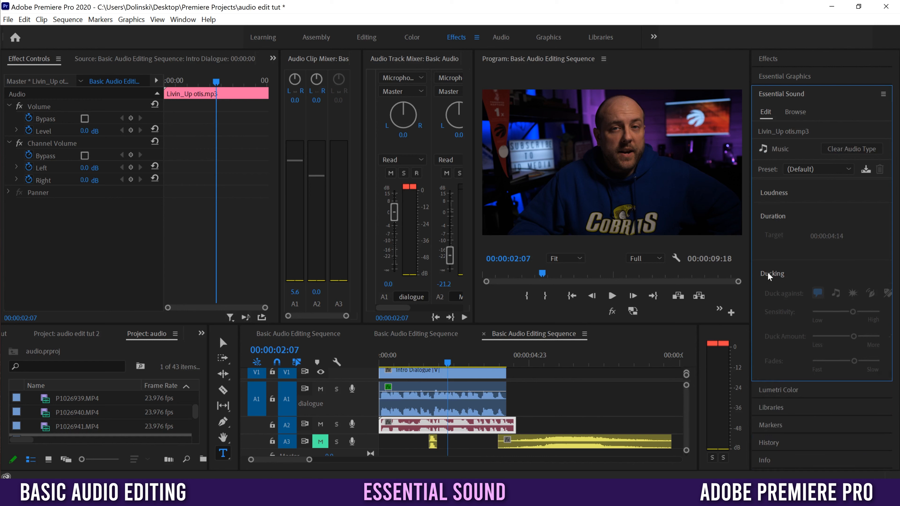
click(773, 217)
Unmute track A3 and assign the SFX audio type to the Whoosh Transition clip, collapsing its Creative settings.
click(322, 442)
click(433, 442)
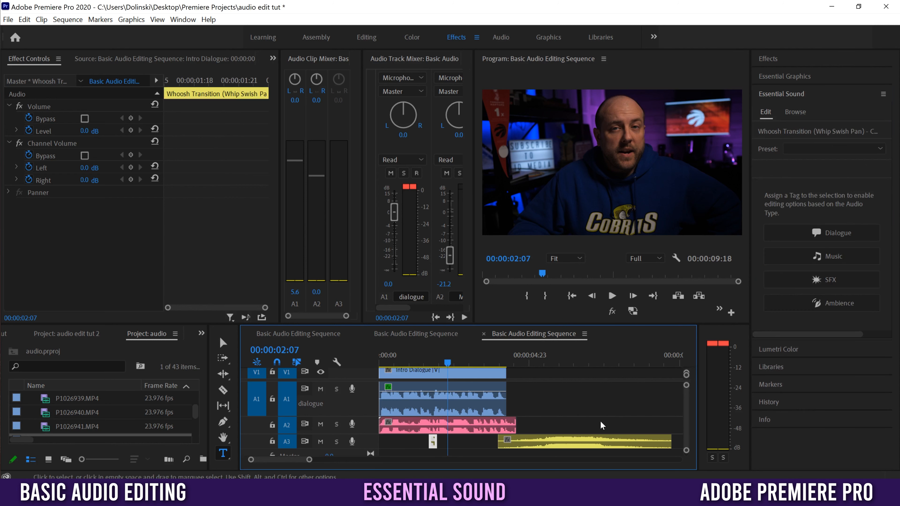
click(834, 280)
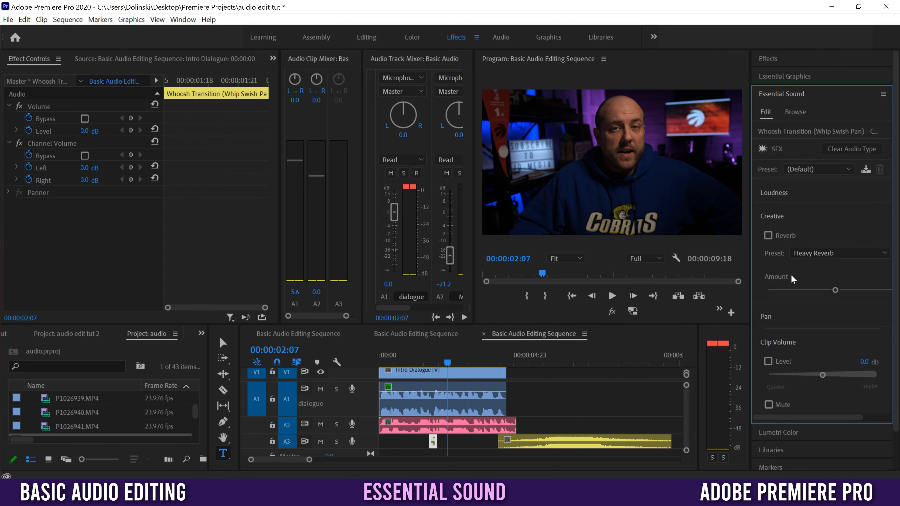
click(782, 215)
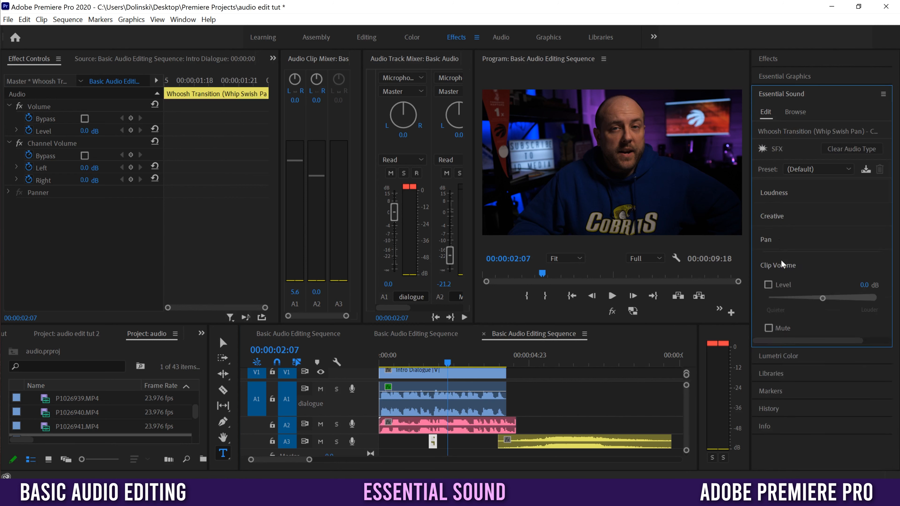